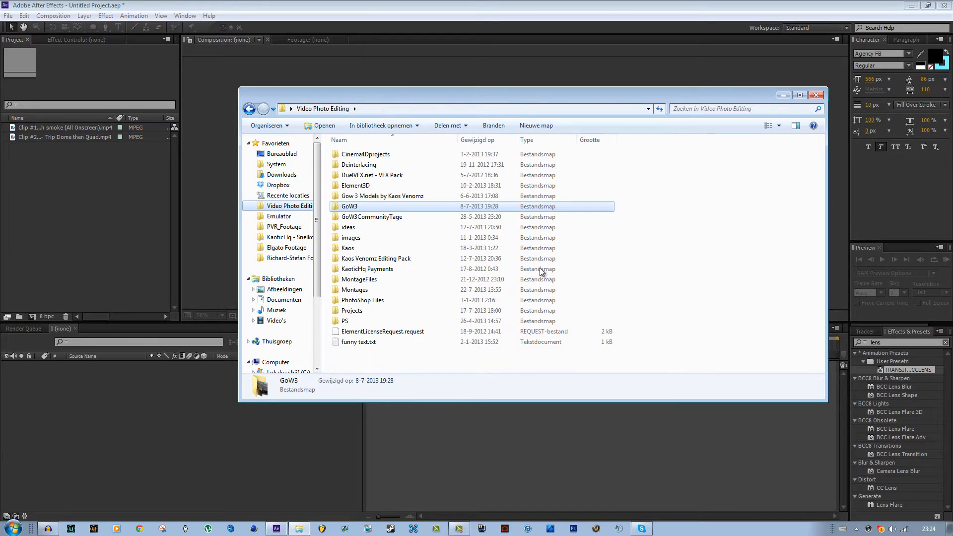
- Open LBTrailerFinal.mp4 from the Montages folder and move the player window clear for viewing
double_click(394, 289)
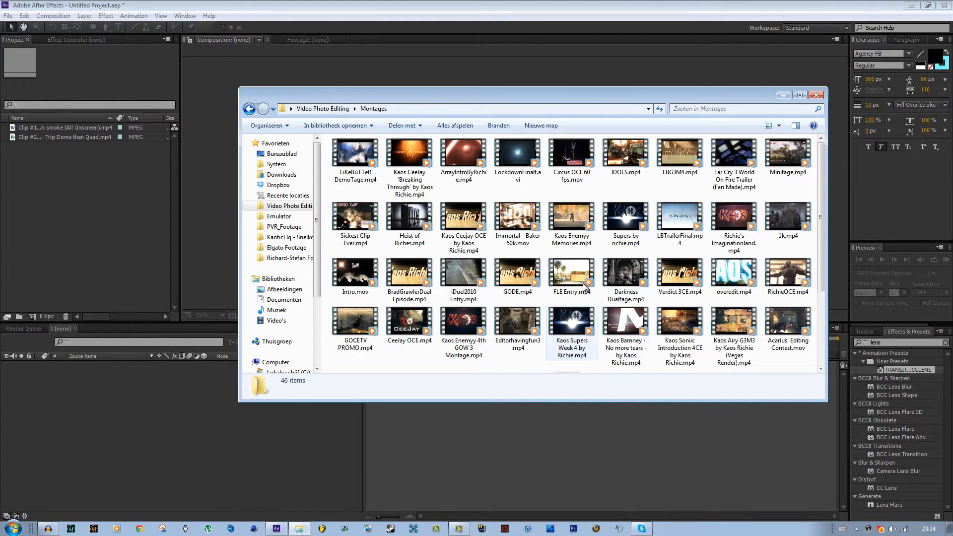
left_click(679, 218)
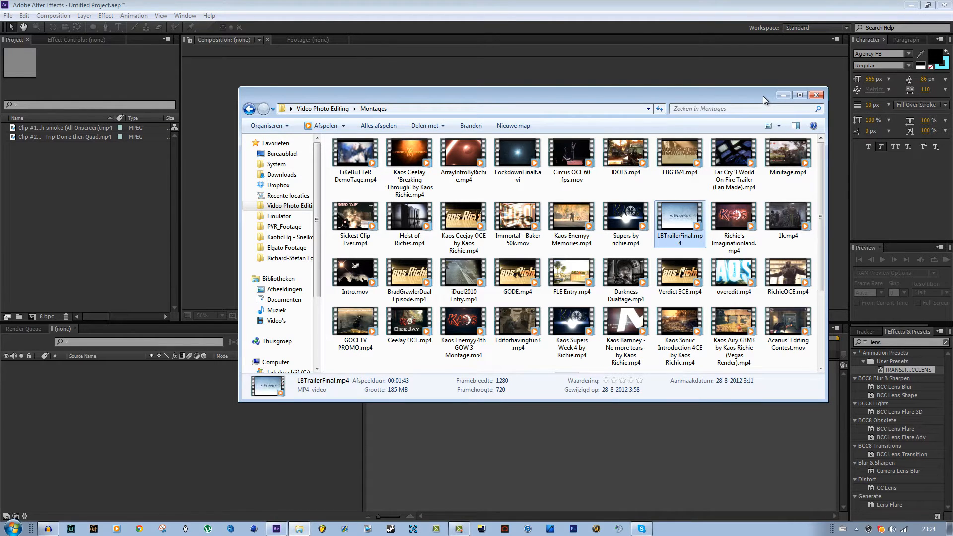
left_click_drag(764, 96, 676, 101)
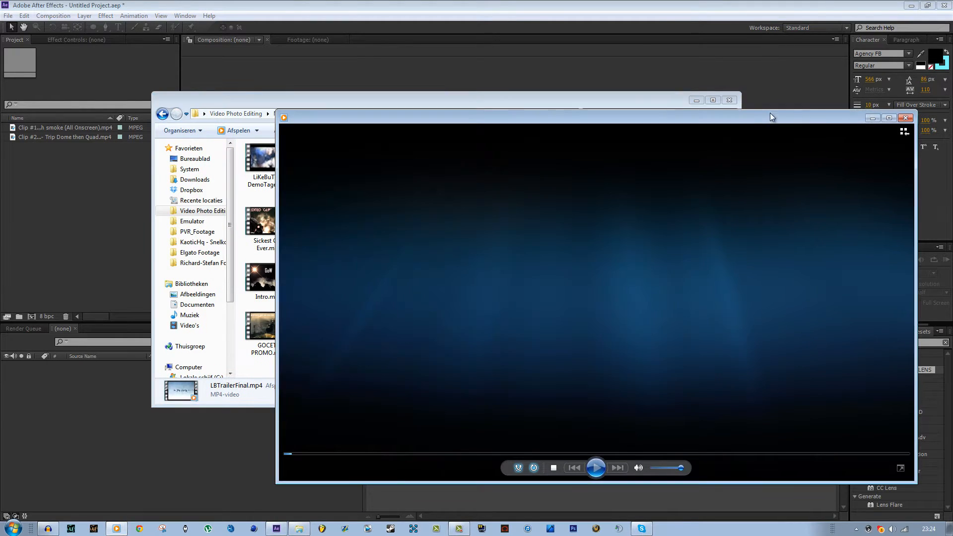
left_click_drag(793, 99, 756, 71)
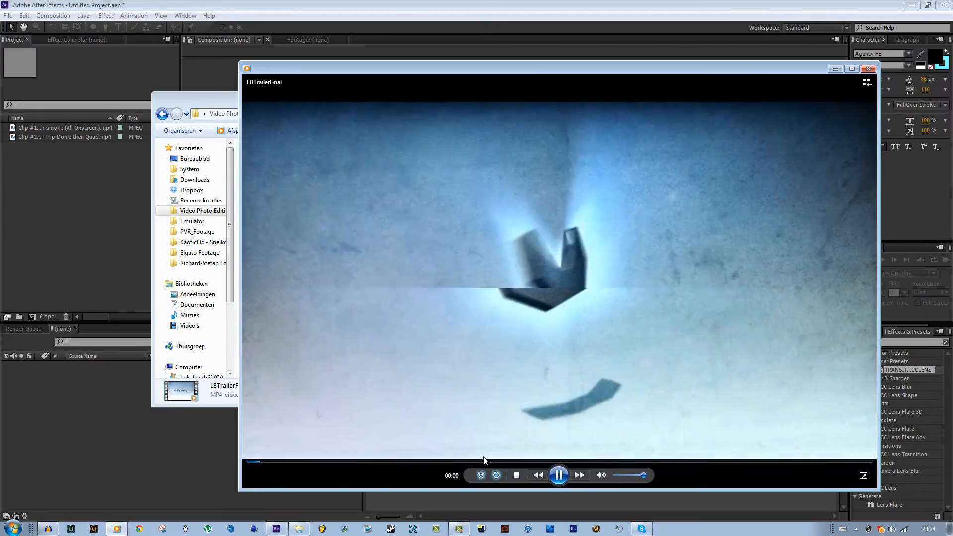
- Replay the transition around 00:32 in the trailer, pausing on it to examine the effect, and close the player
left_click(483, 462)
left_click(416, 462)
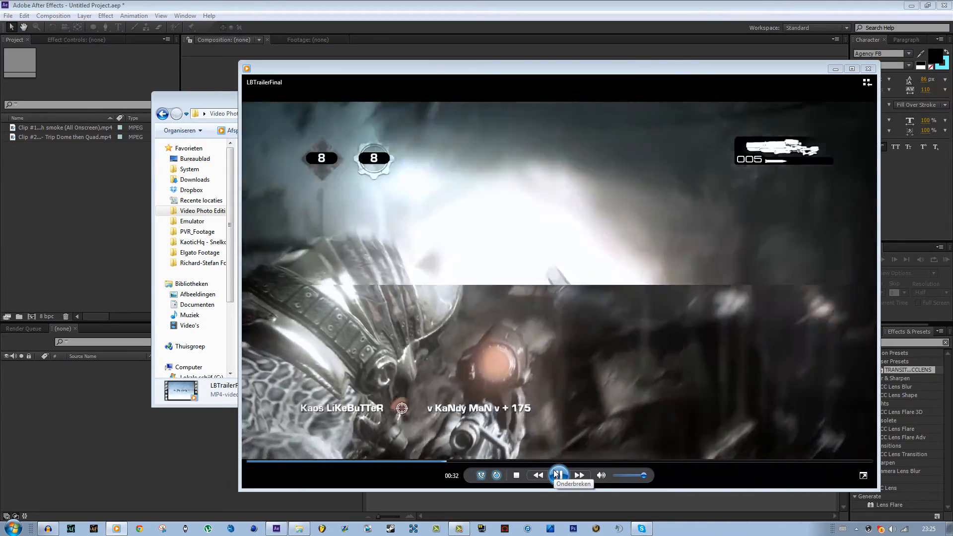
left_click(555, 472)
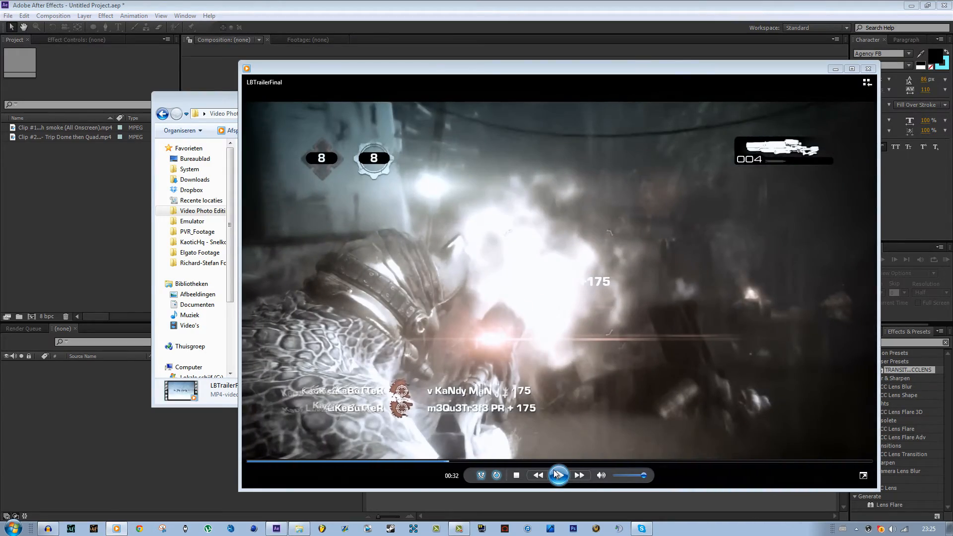
left_click(556, 474)
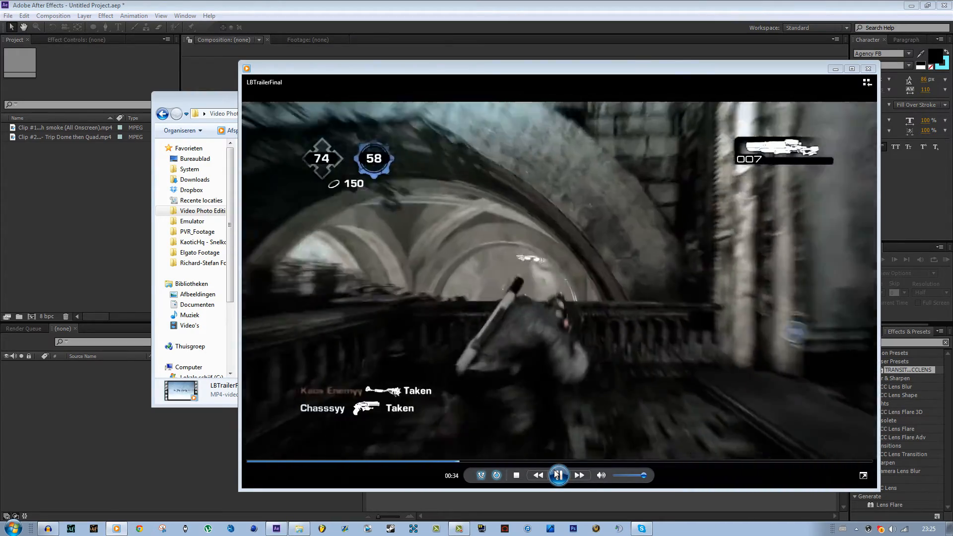
left_click(556, 474)
left_click(448, 462)
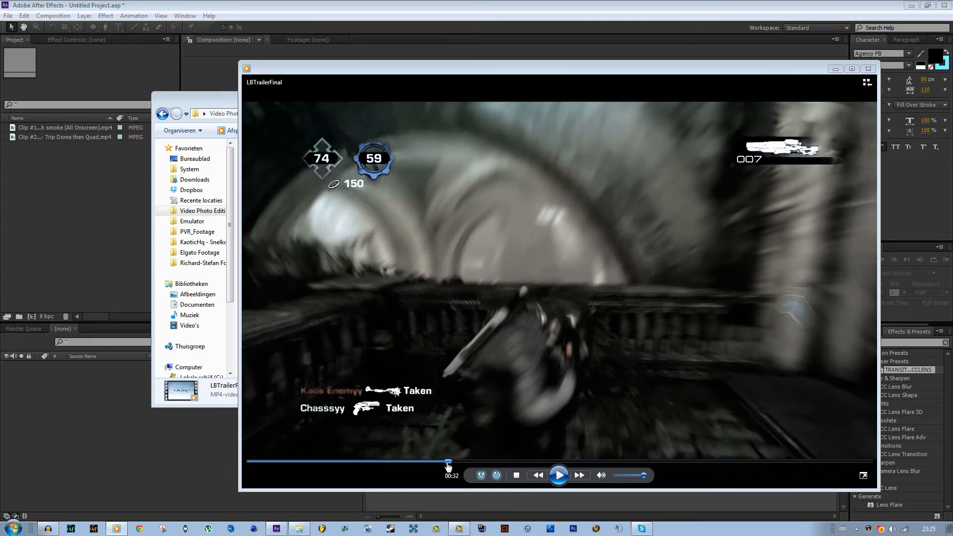
left_click(559, 475)
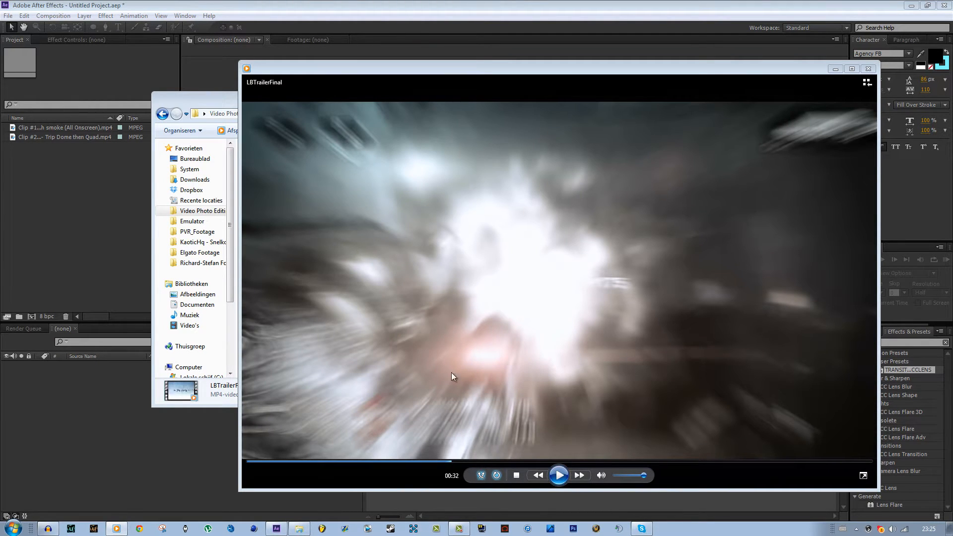
left_click(558, 475)
left_click(558, 475)
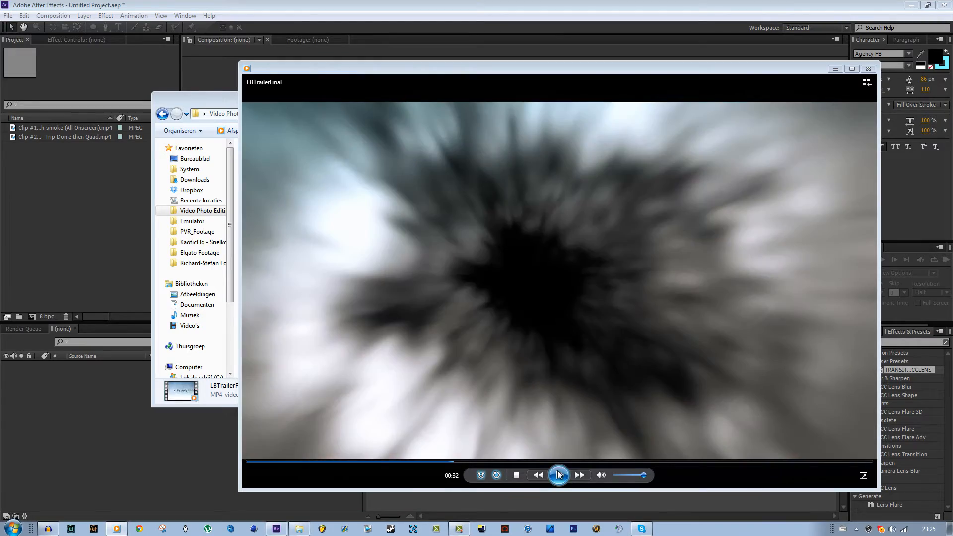
left_click(558, 475)
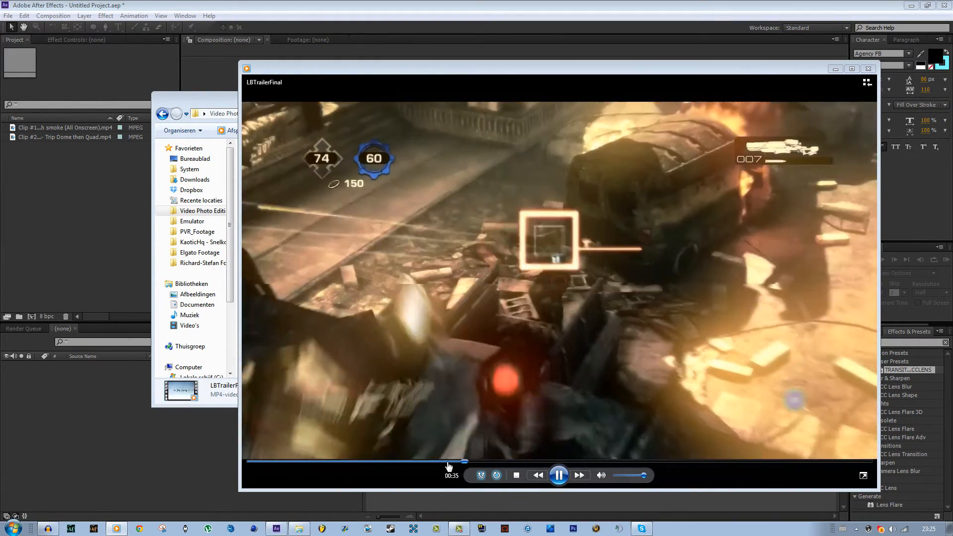
left_click(448, 462)
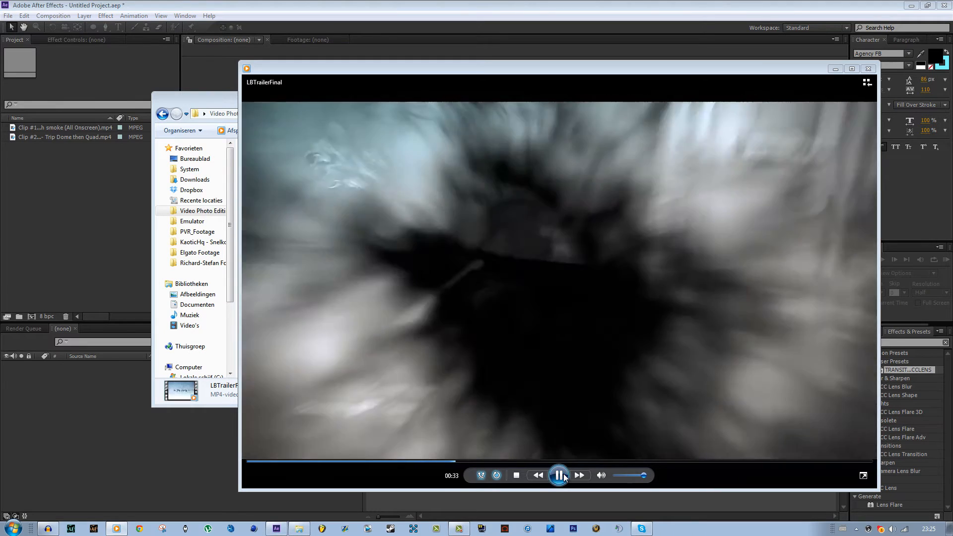
left_click(558, 475)
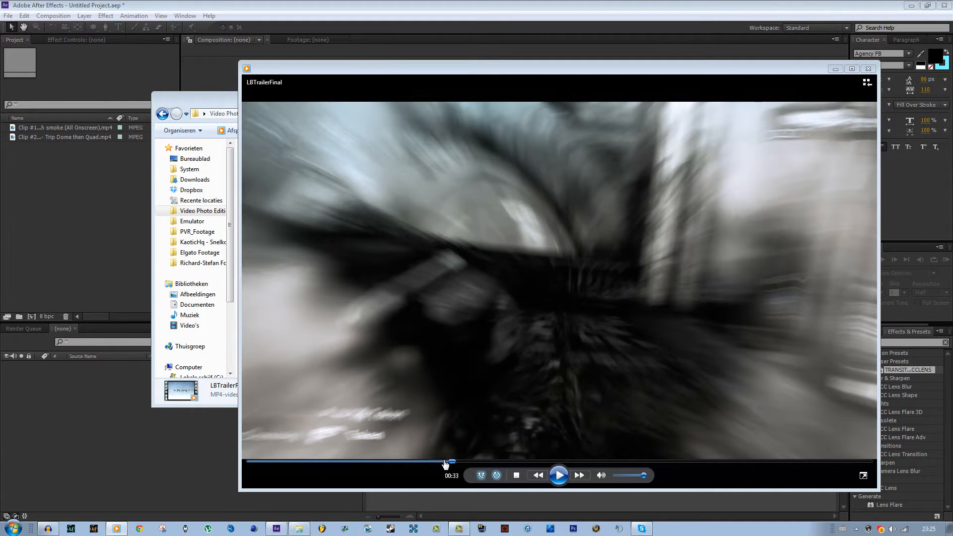
left_click(558, 475)
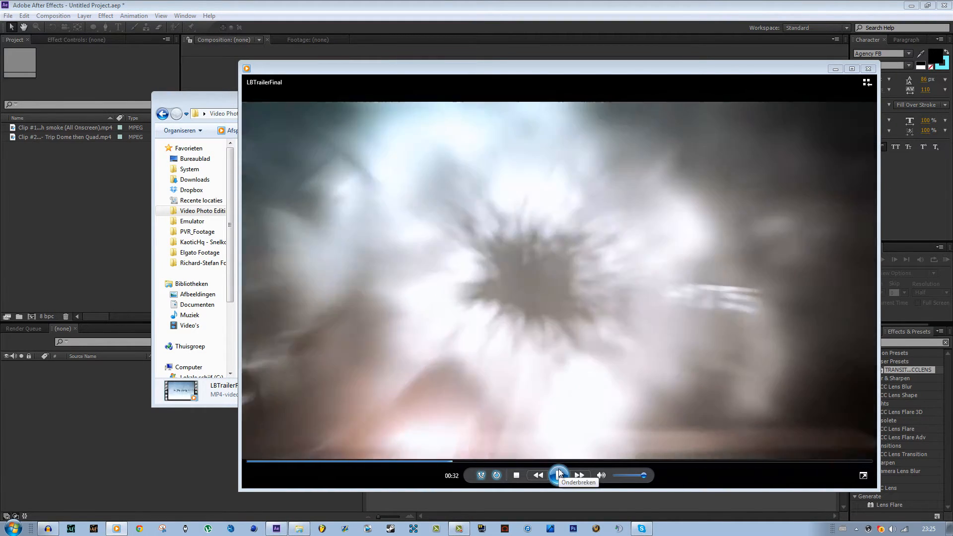
left_click(558, 474)
left_click(868, 68)
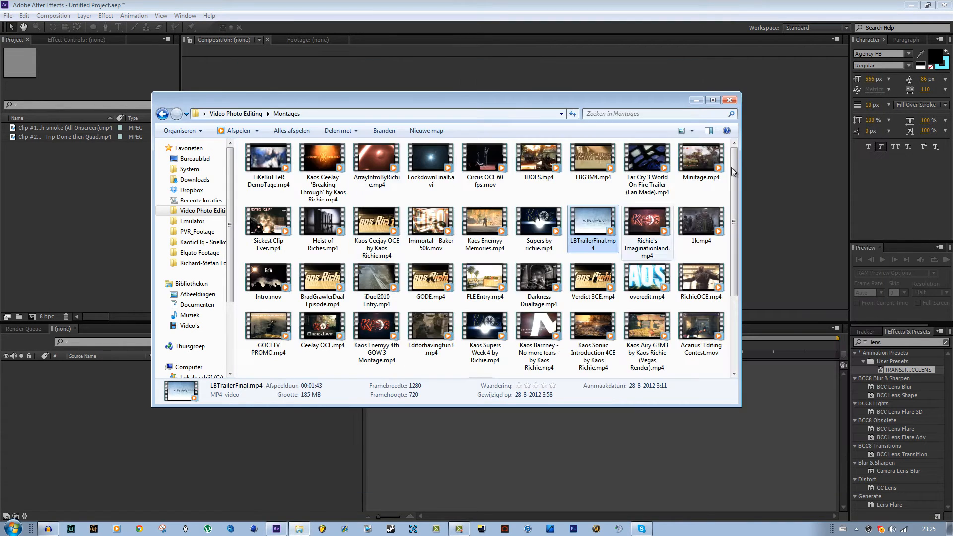
- Move the Montages folder window aside and close it
left_click_drag(704, 97, 647, 73)
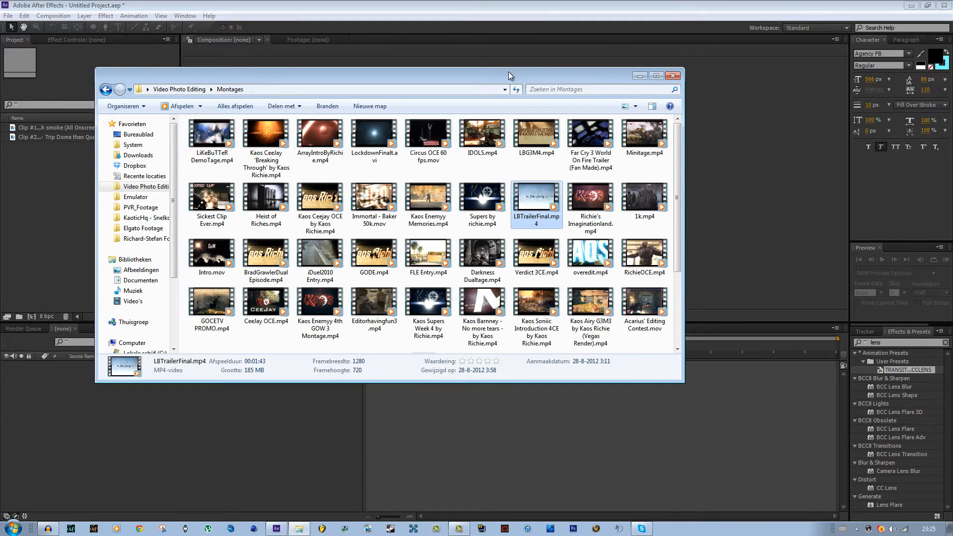
left_click_drag(512, 78, 573, 87)
left_click(734, 85)
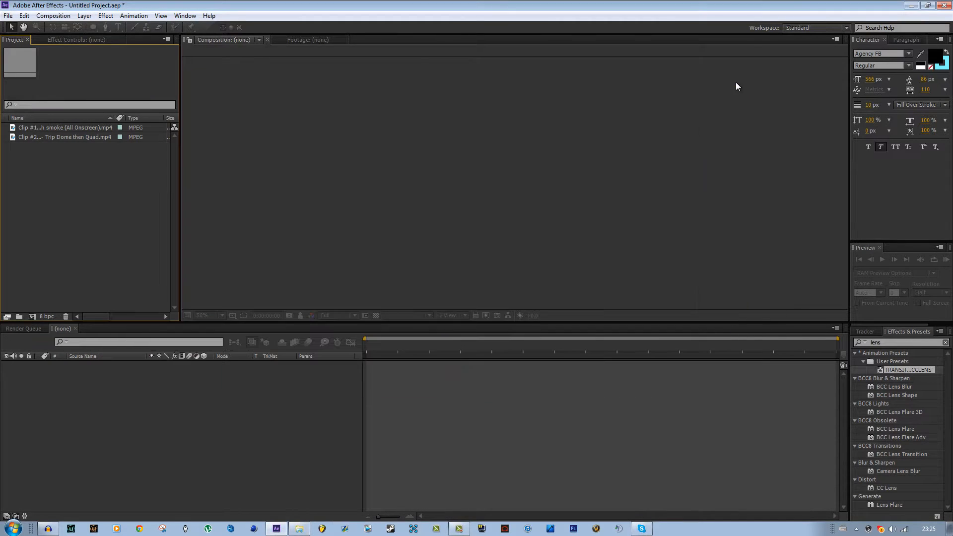
- Create a new composition from the Clip #1 "B2B Quad with Bfire through smoke (All Onscreen)" MP4 footage
left_click(80, 126)
left_click(87, 138)
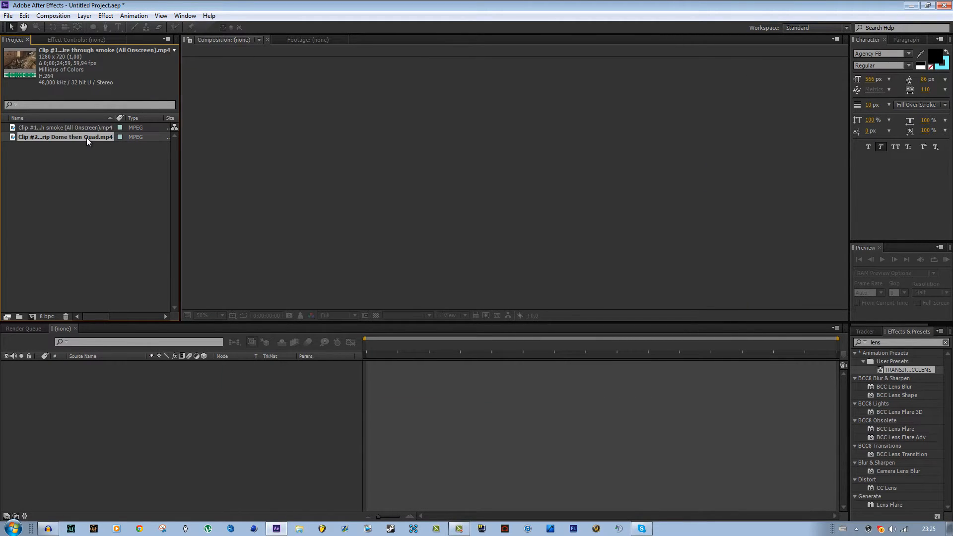
left_click(79, 127)
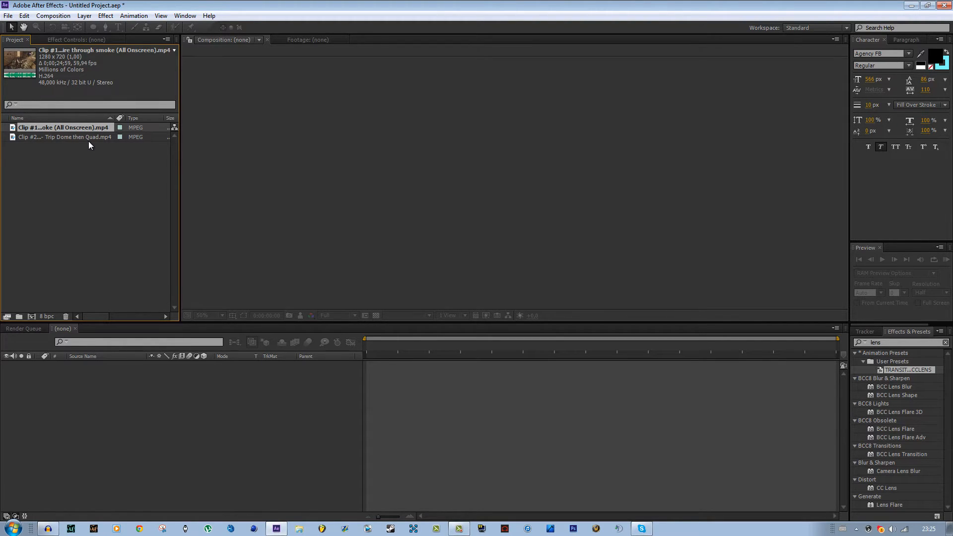
left_click(97, 171)
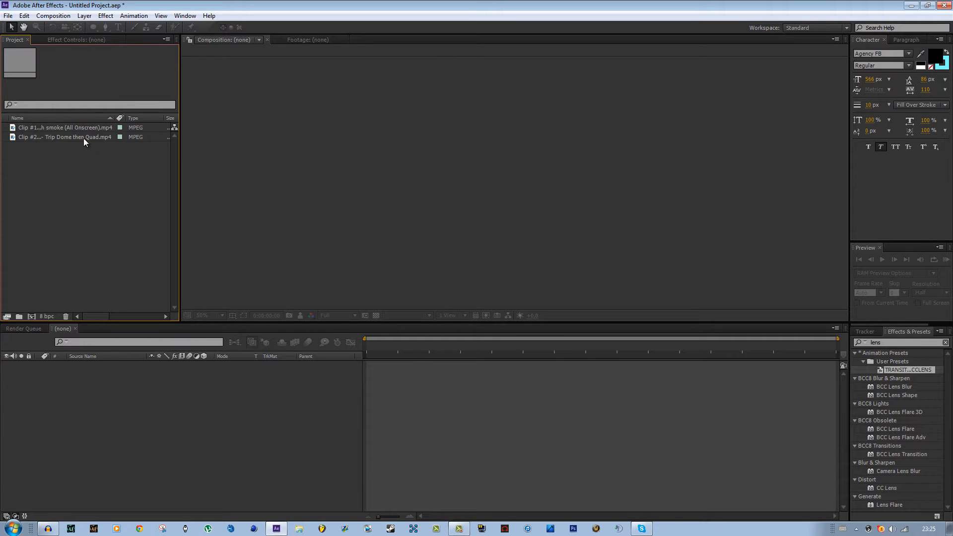
left_click(83, 138)
left_click(93, 129)
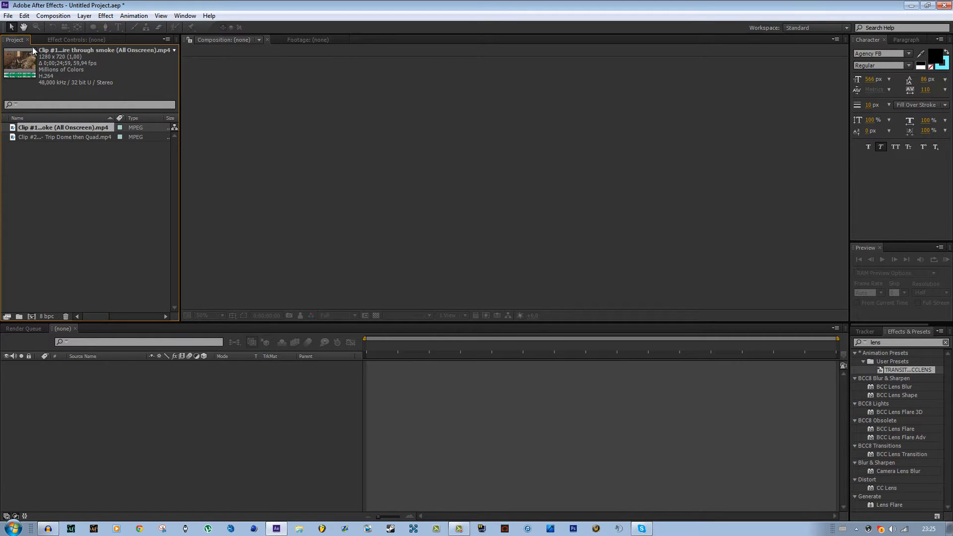
left_click_drag(91, 125, 51, 287)
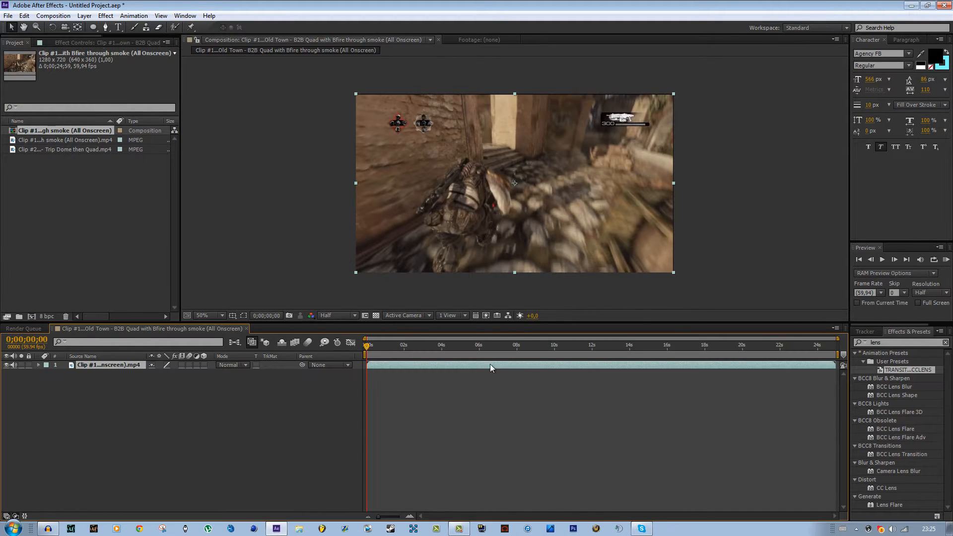
- Apply the TwixtorStart preset to the clip at 0;00;10;18, reveal its keyframes and go to the second keyframe at 0;00;10;20
left_click_drag(455, 346, 560, 351)
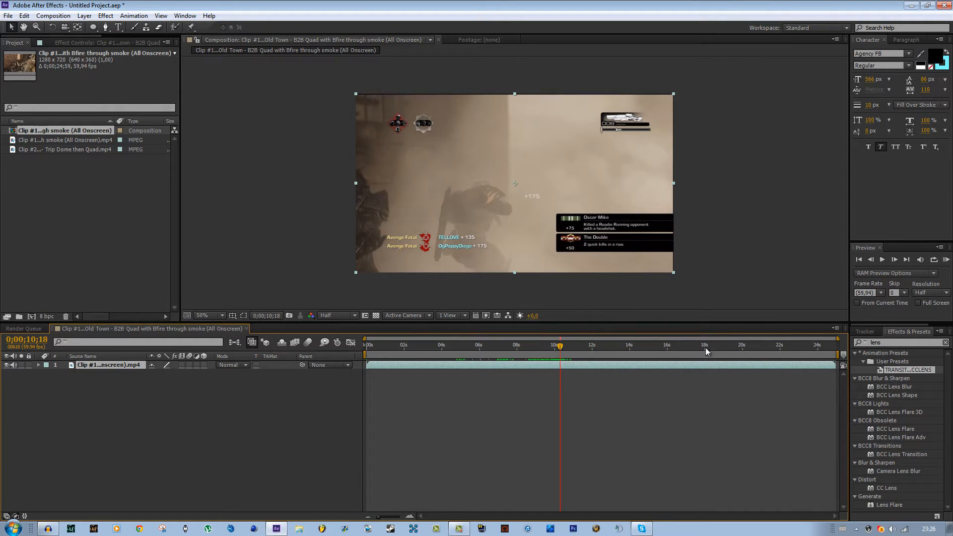
left_click(876, 343)
type("twix")
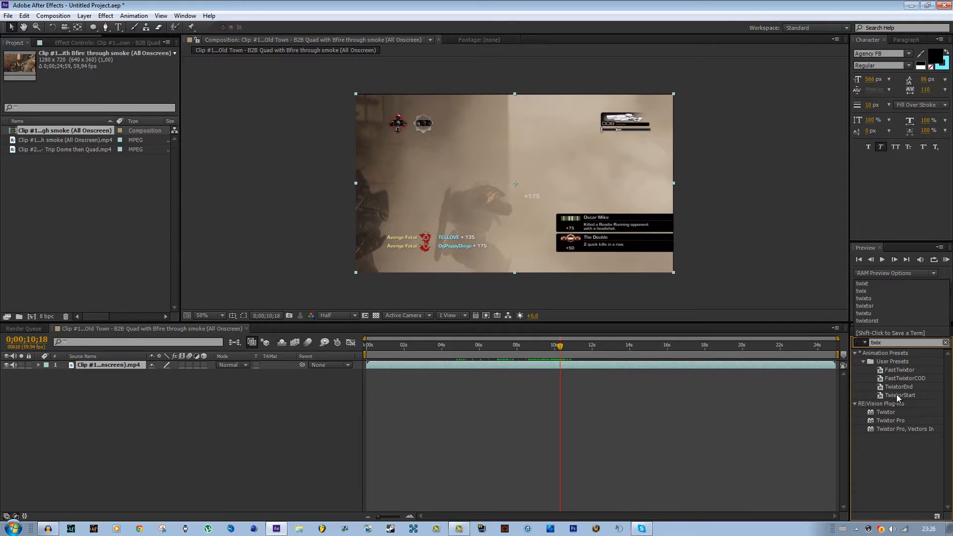
left_click(900, 396)
left_click_drag(902, 400, 582, 391)
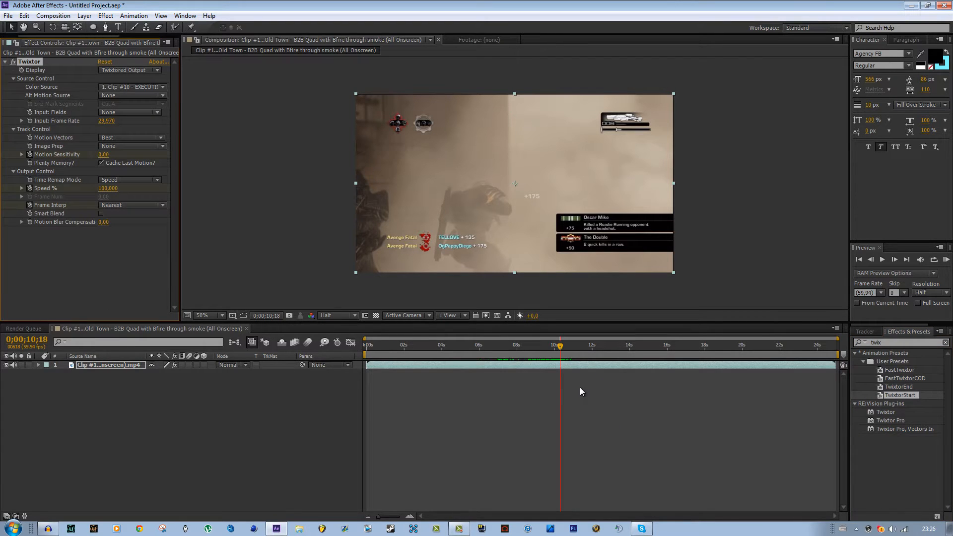
key("u")
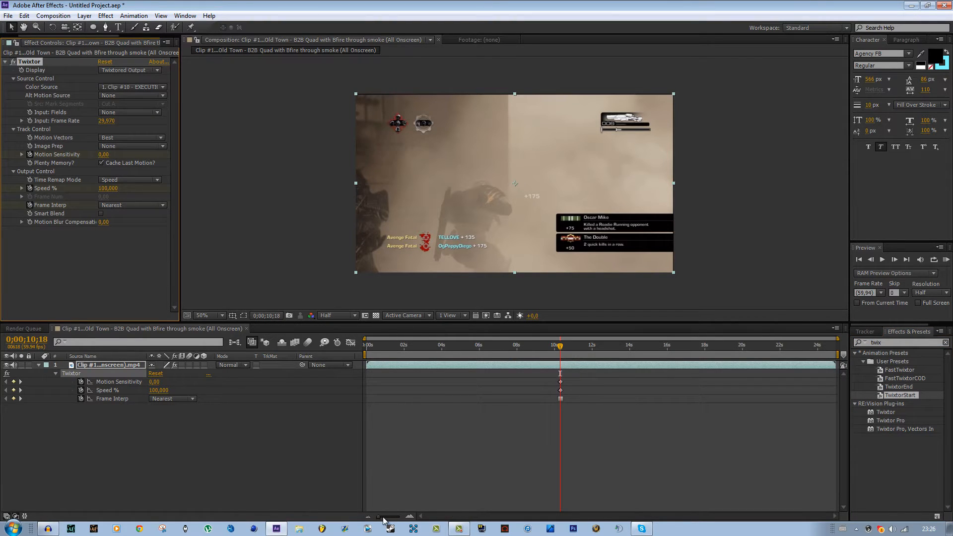
left_click_drag(383, 518, 403, 518)
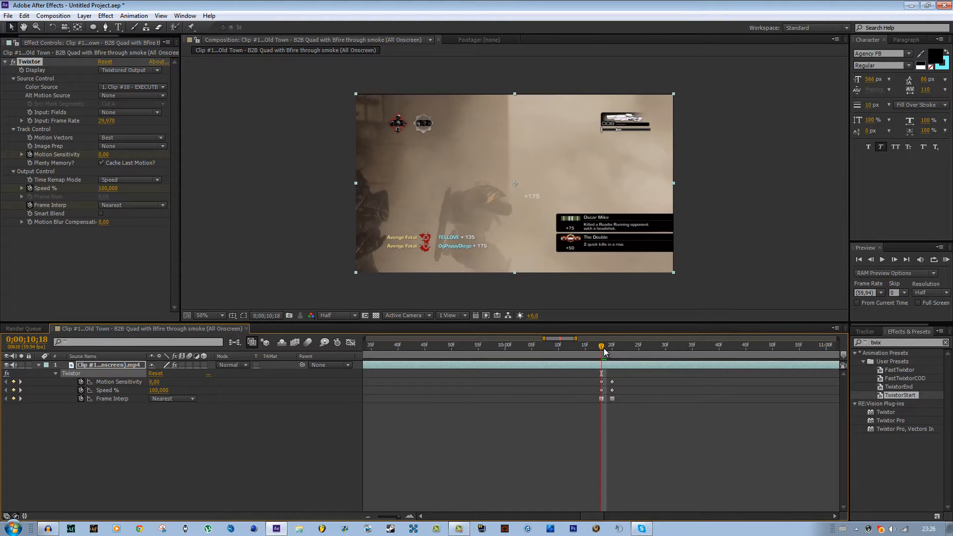
left_click_drag(603, 350, 613, 350)
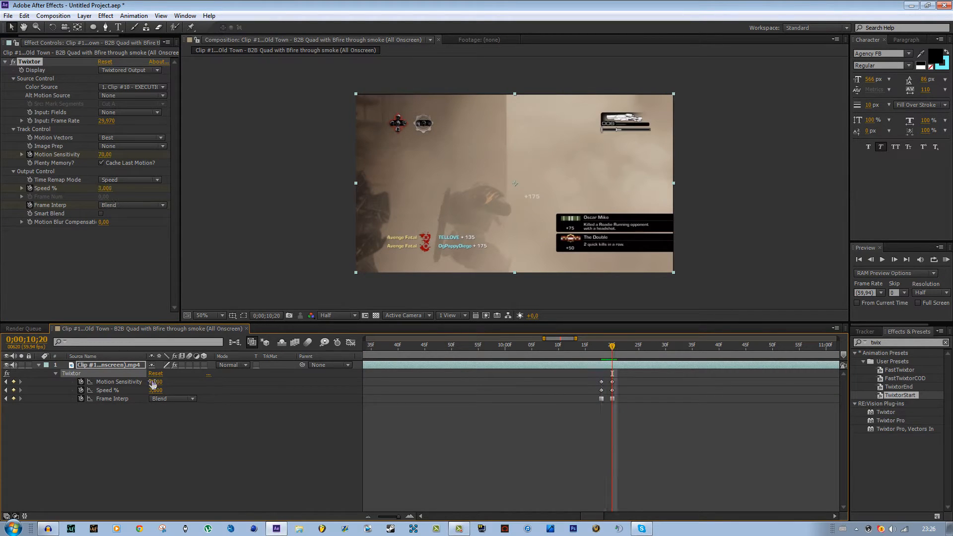
- Set the composition's frame rate to 29,97 frames per second
right_click(104, 328)
left_click(149, 172)
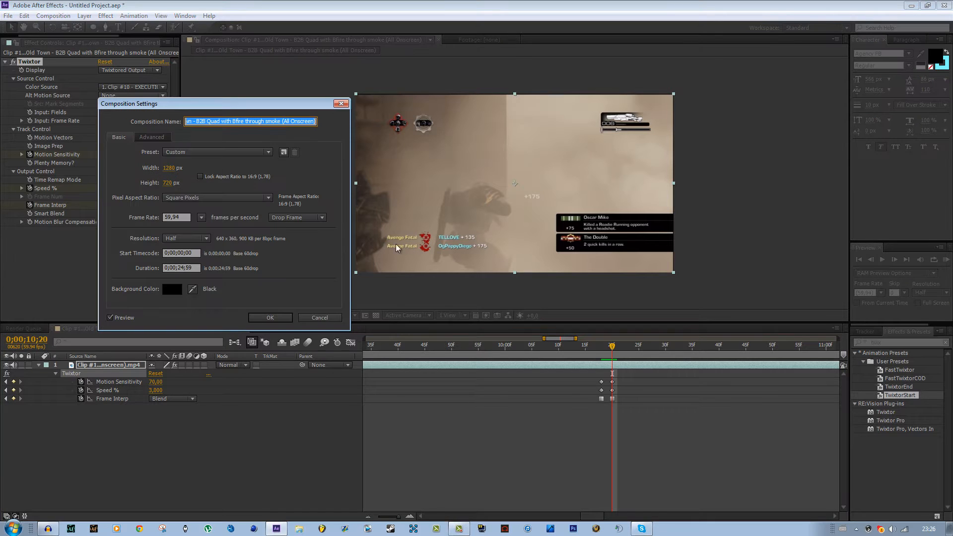
left_click(202, 219)
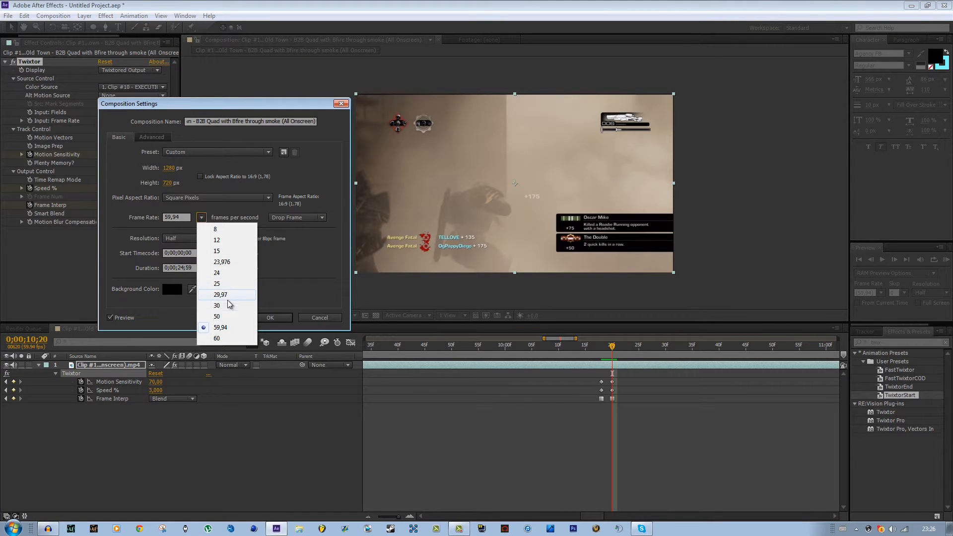
left_click(233, 301)
left_click(279, 321)
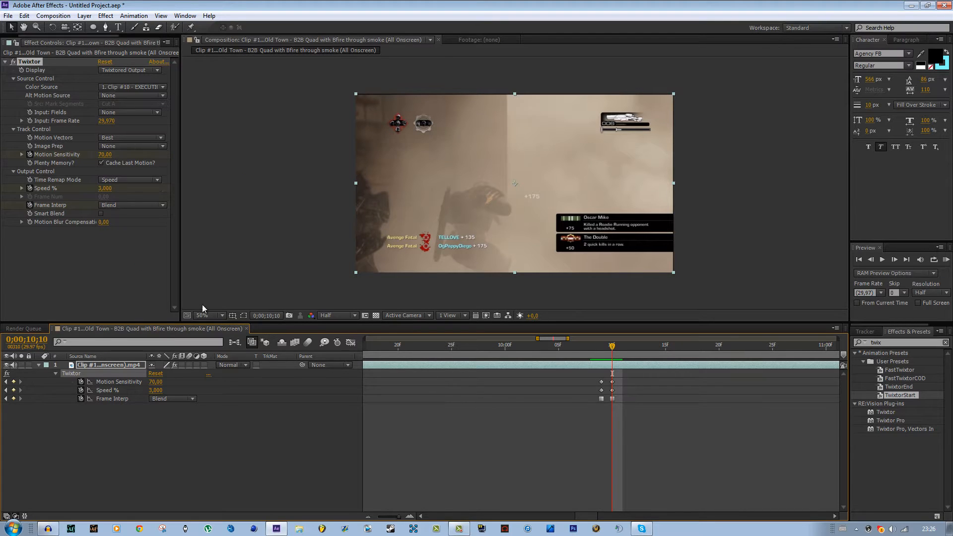
- Check the source details of both MP4 clips in the project and return to the clip's Twixtor settings
left_click_drag(44, 36, 15, 36)
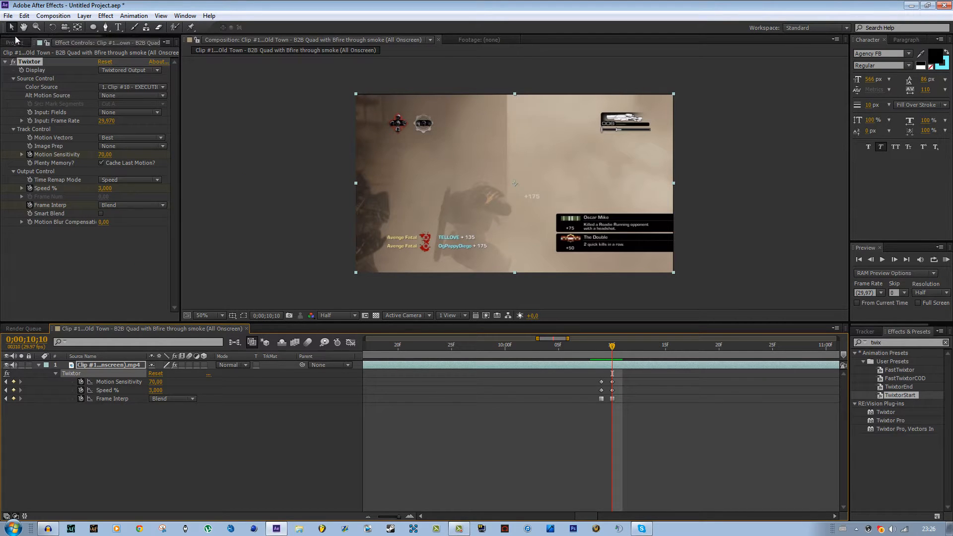
left_click(14, 43)
left_click(70, 142)
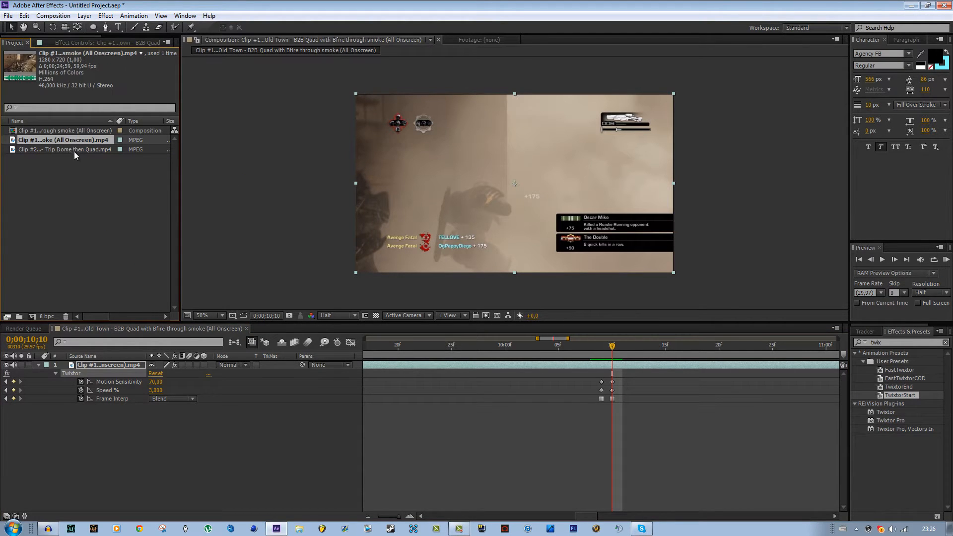
left_click(74, 150)
left_click(70, 141)
left_click(68, 41)
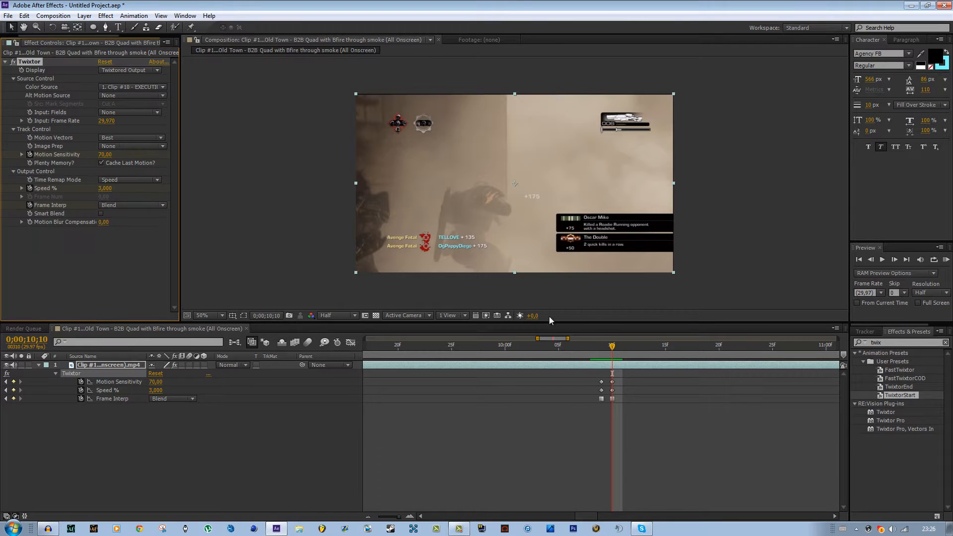
- Try a Twixtor Speed % of 0,5 at the second keyframe, 0;00;10;10, and scrub through the slowed footage
left_click_drag(607, 352, 610, 352)
left_click(155, 391)
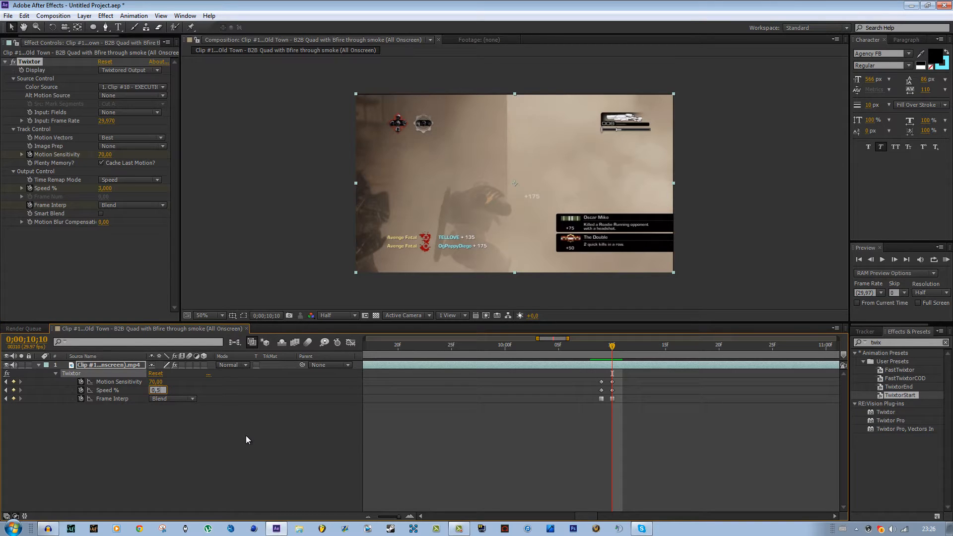
left_click(277, 470)
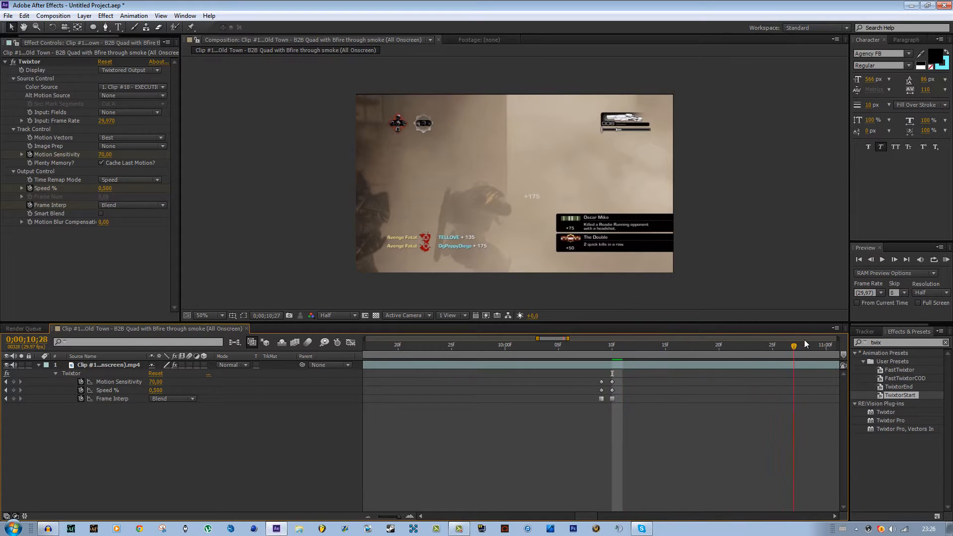
left_click_drag(581, 356, 616, 355)
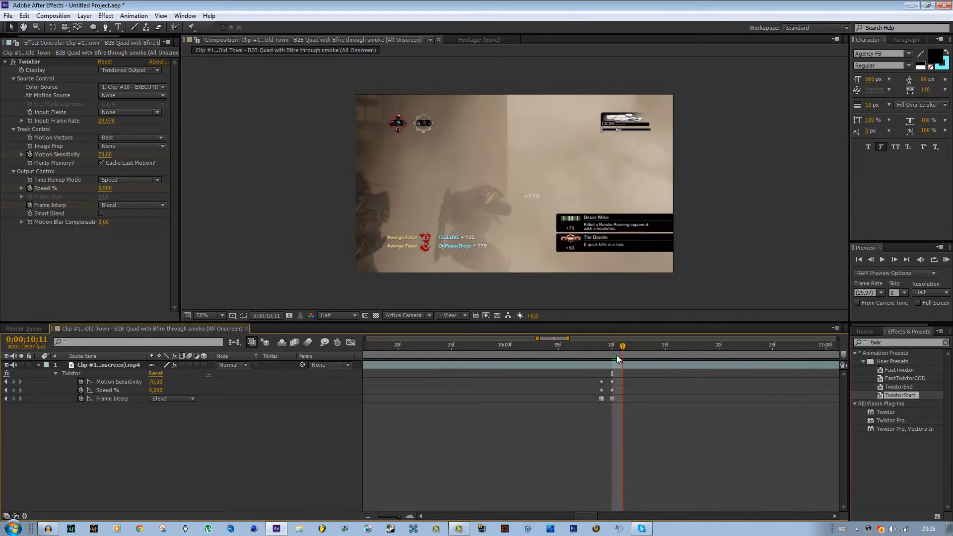
- Set the Twixtor Speed % to 1 at the 0;00;10;10 keyframe and scrub through the slowdown
left_click(154, 390)
type("1")
left_click(192, 439)
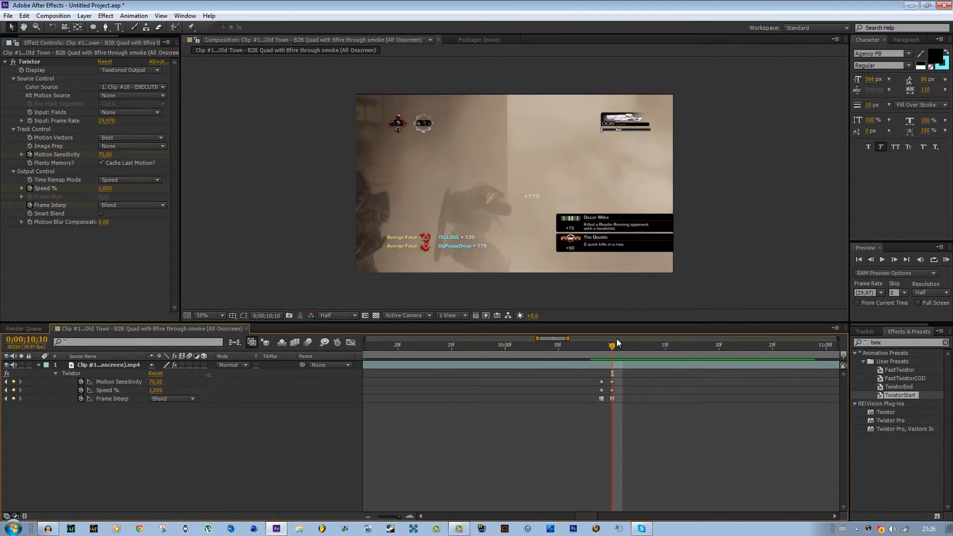
mouse_move(616, 338)
left_mouse_down()
mouse_move(577, 347)
mouse_move(624, 350)
left_mouse_up()
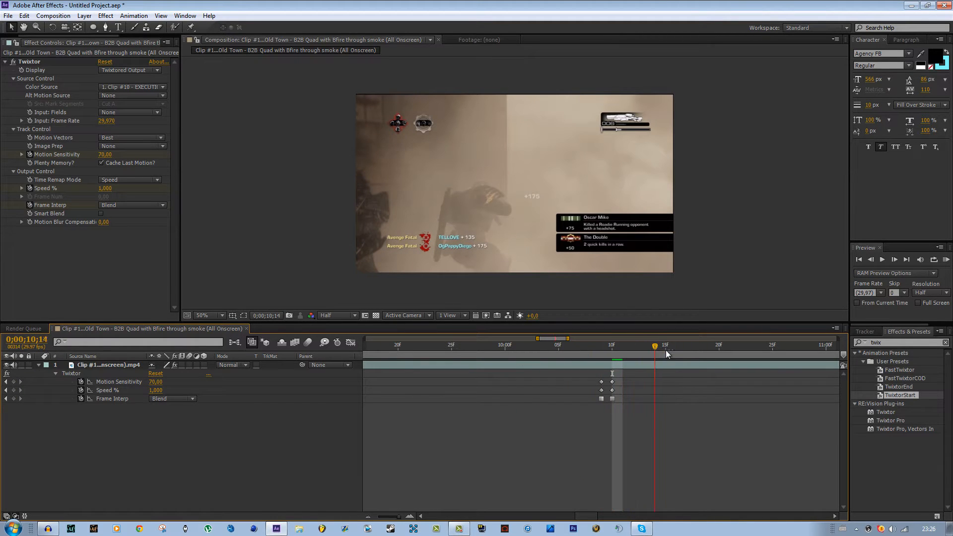
- Create a new composition with the HDV/HDTV 720 29,97 preset and a duration of 0;00;25;29
left_click(16, 44)
left_click(53, 16)
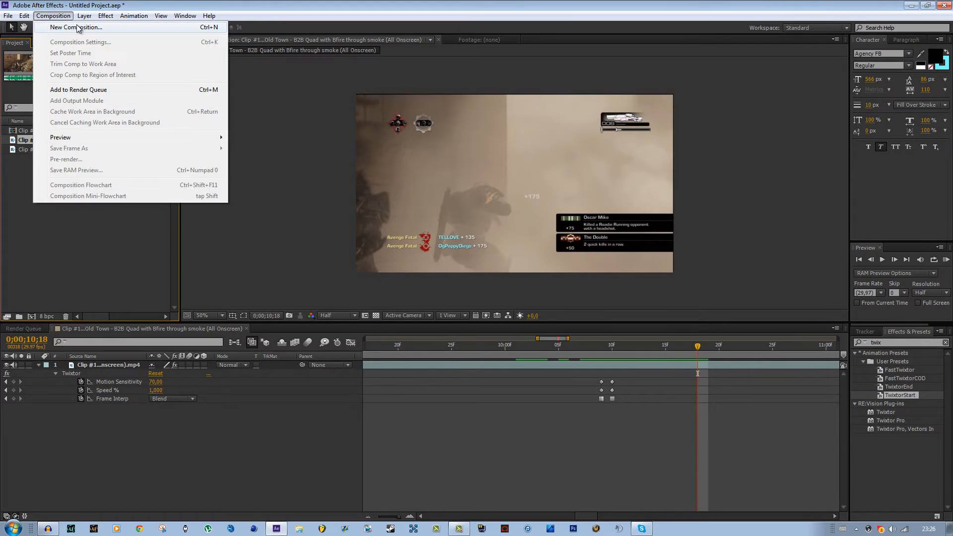
left_click(77, 28)
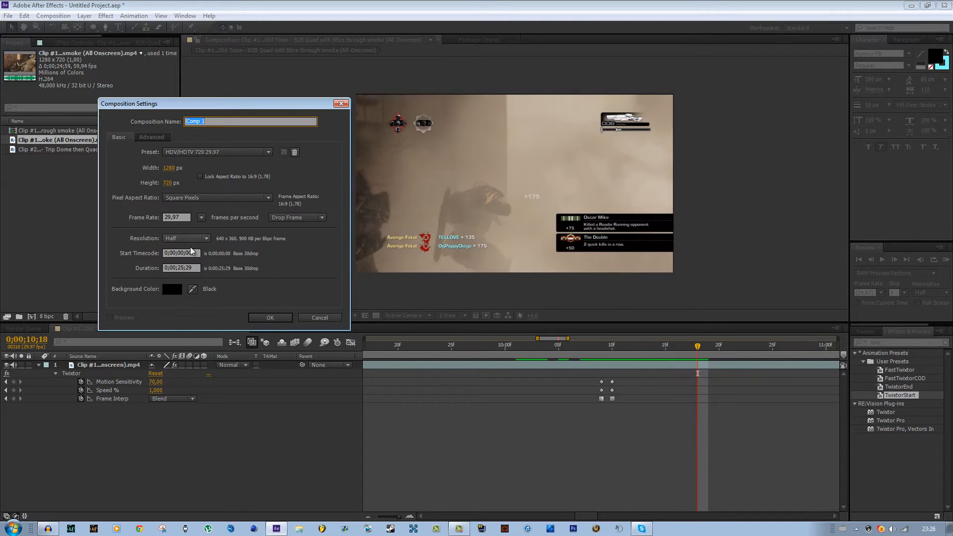
left_click(286, 318)
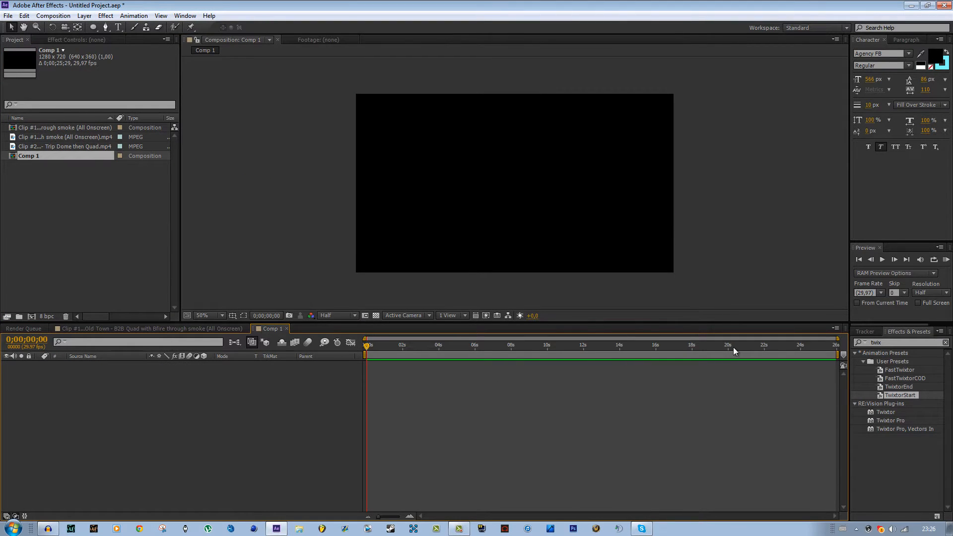
- Add a black solid layer filling the new composition
left_click(85, 16)
mouse_move(97, 27)
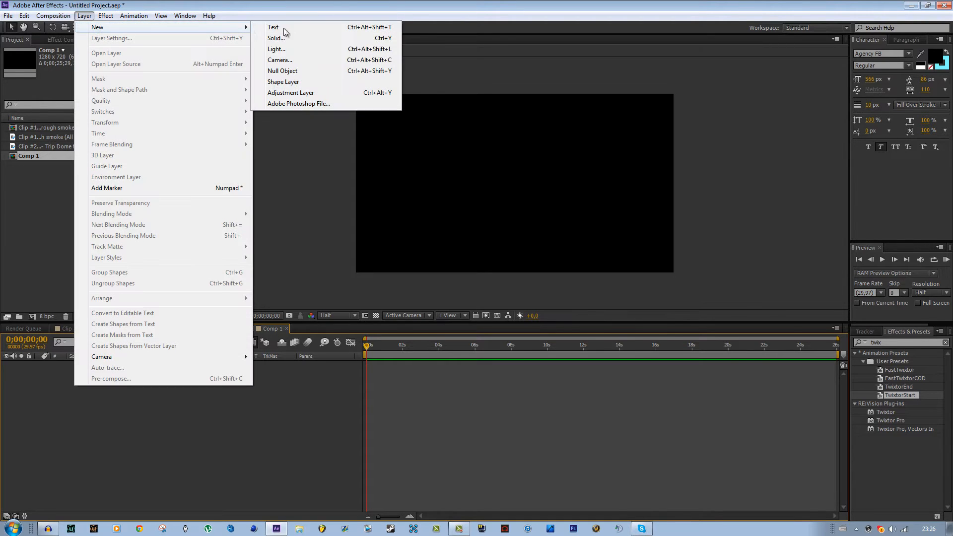
left_click(314, 39)
left_click(480, 412)
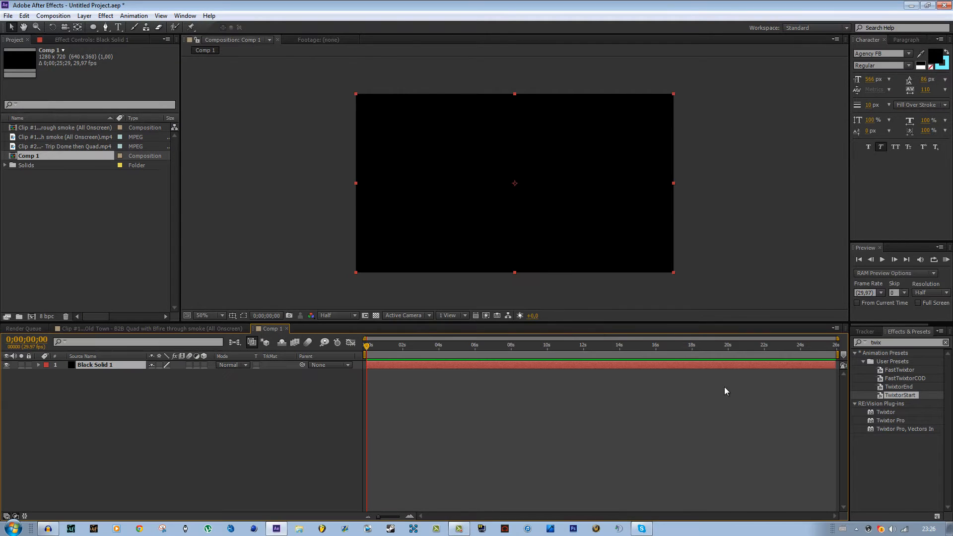
- Apply the Fractal Noise effect to the black solid and set its fractal type to Dynamic
left_click(902, 342)
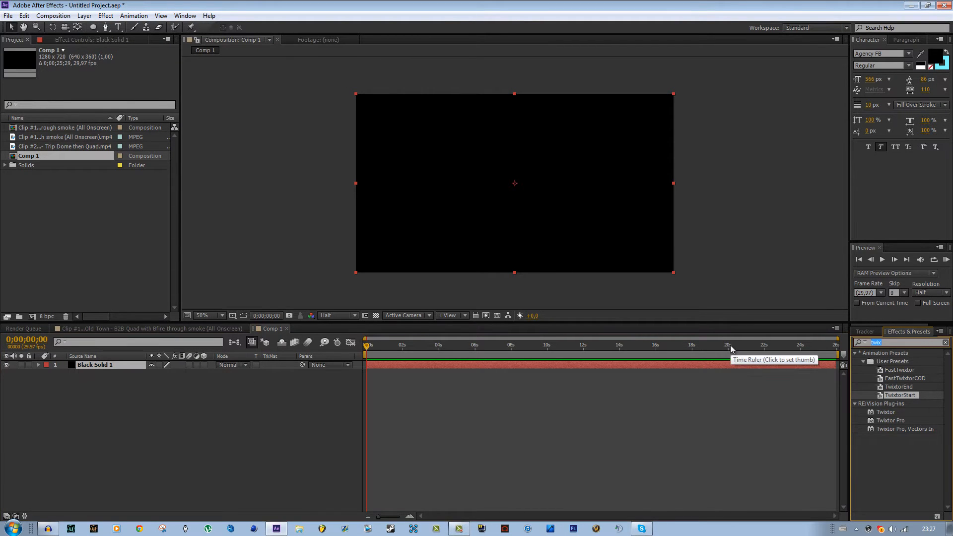
type("frac")
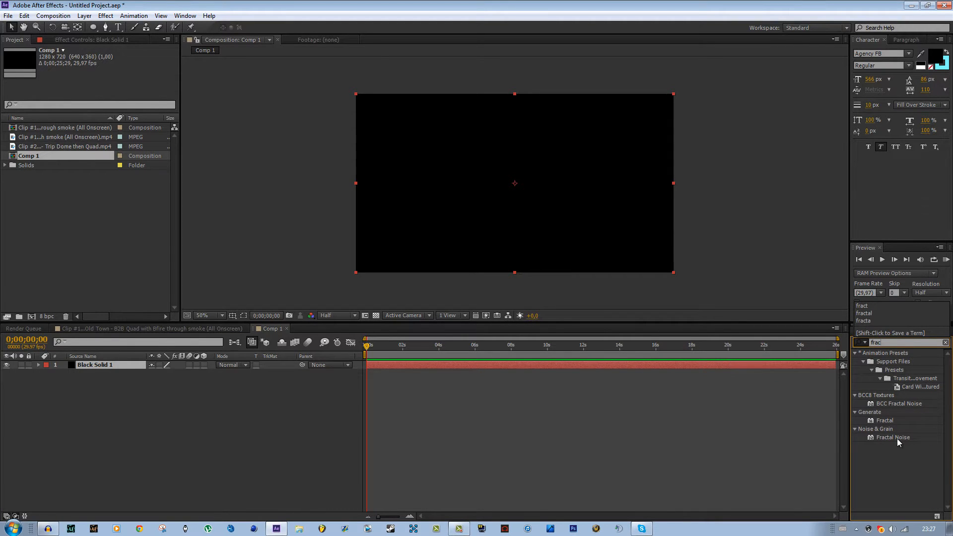
left_click_drag(897, 439, 435, 367)
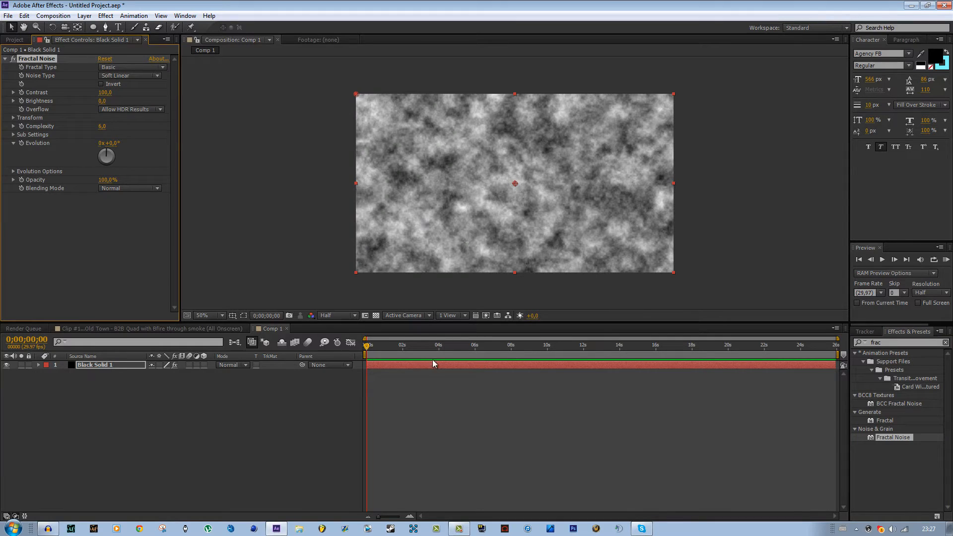
left_click(114, 66)
left_click(154, 128)
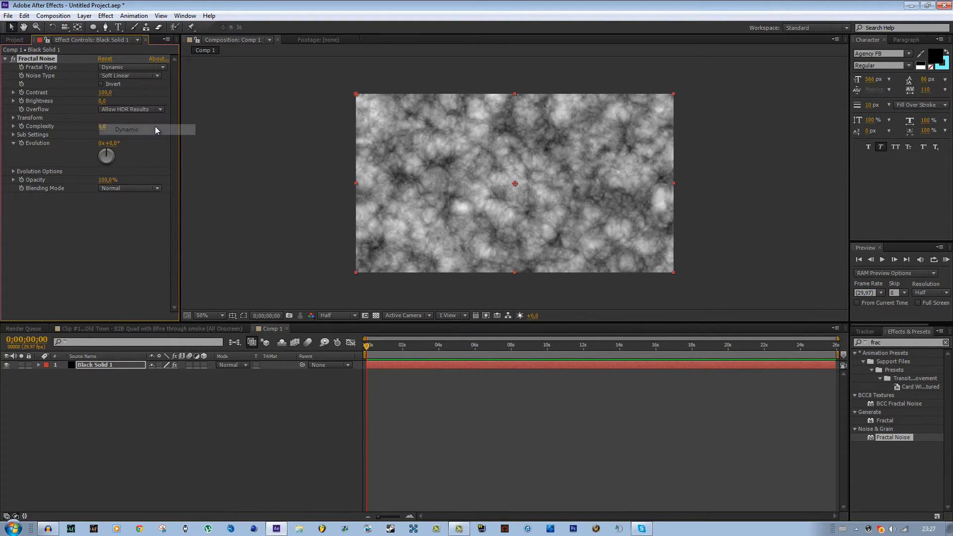
- Set the Fractal Noise contrast to 218, the brightness to -24 and the transform scale to 325
left_click_drag(105, 92, 172, 88)
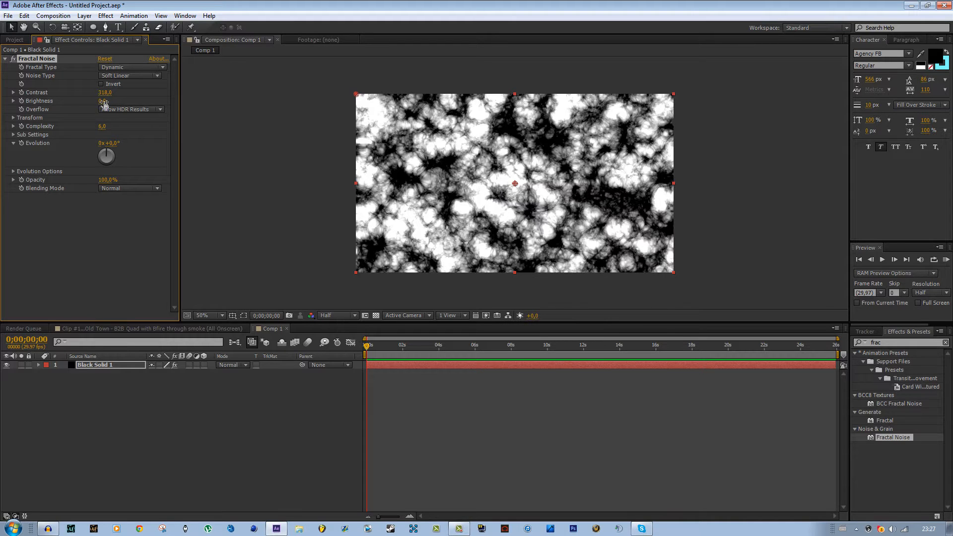
left_click_drag(104, 102, 93, 101)
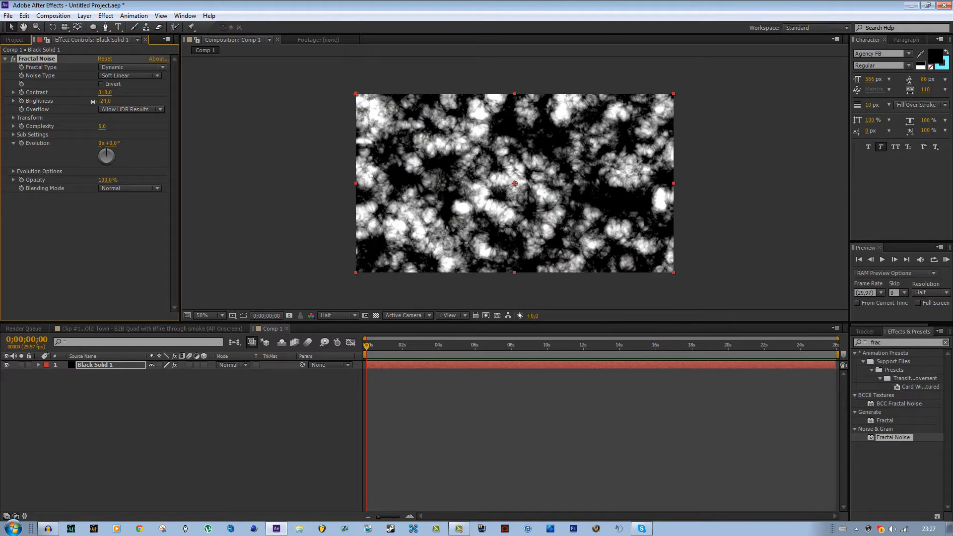
left_click(13, 118)
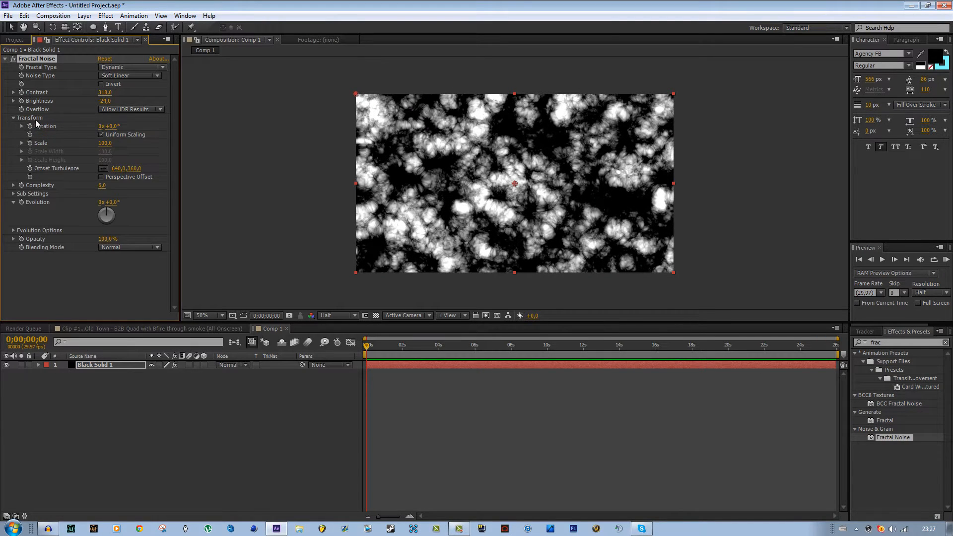
left_click_drag(105, 143, 228, 153)
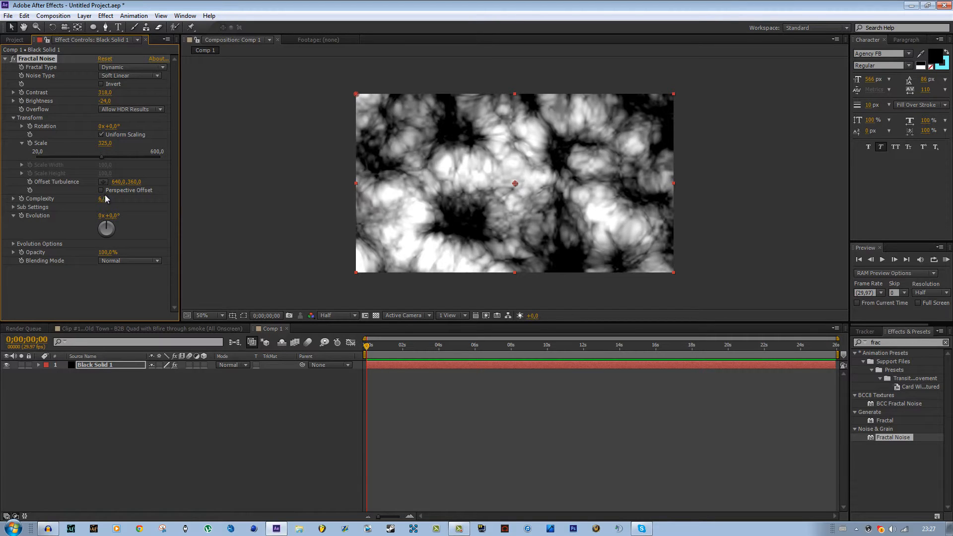
- Move the noise's Offset Turbulence point to about 842, 216 so a dark patch sits at the frame's centre
left_click(102, 181)
left_click(546, 160)
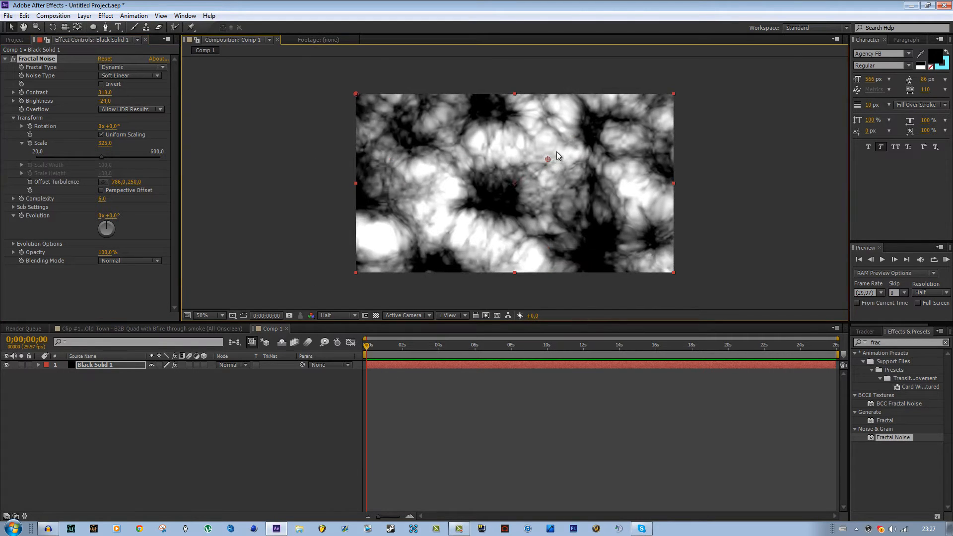
left_click_drag(548, 158, 566, 148)
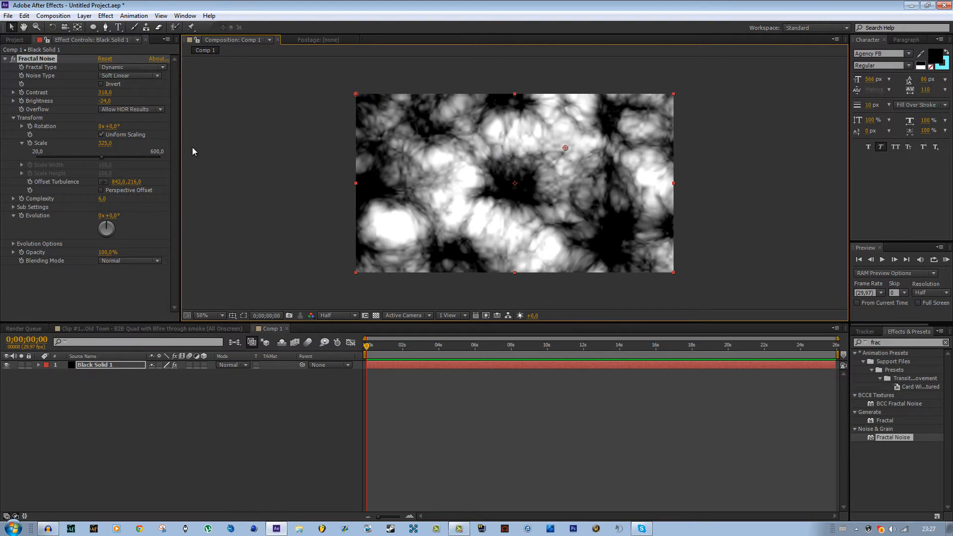
- Draw a circular mask from the centre of the black solid and feather it by 165 pixels
left_click(94, 28)
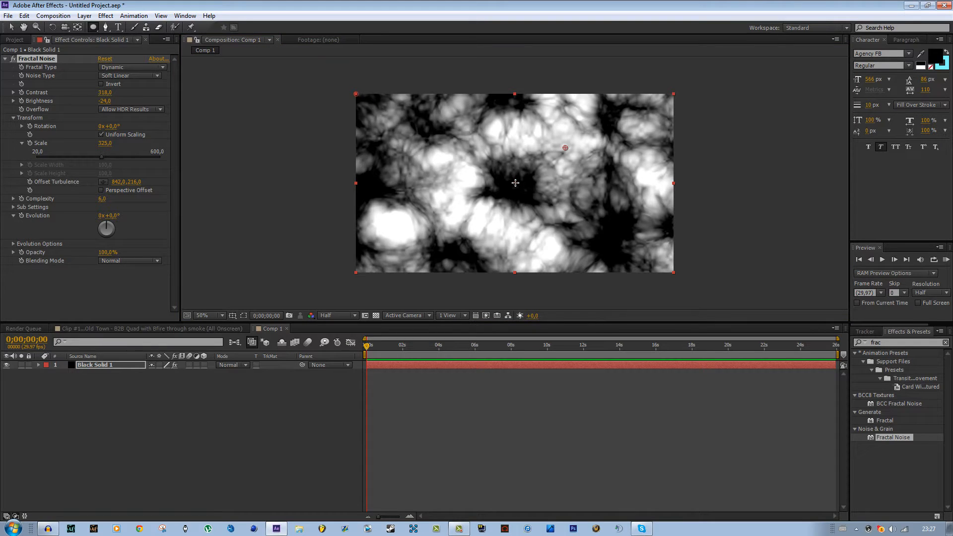
left_click_drag(514, 183, 442, 239)
key("m")
key("m")
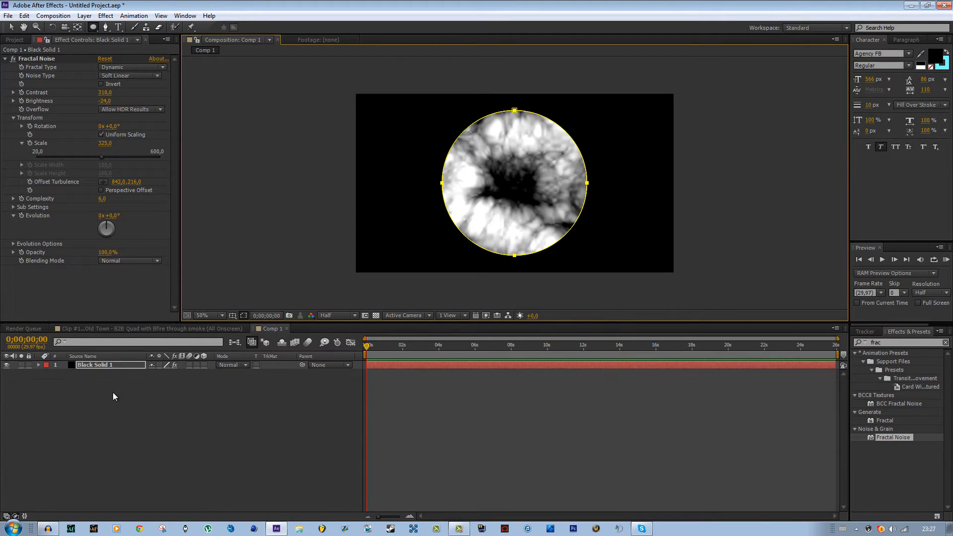
left_click_drag(159, 392, 243, 388)
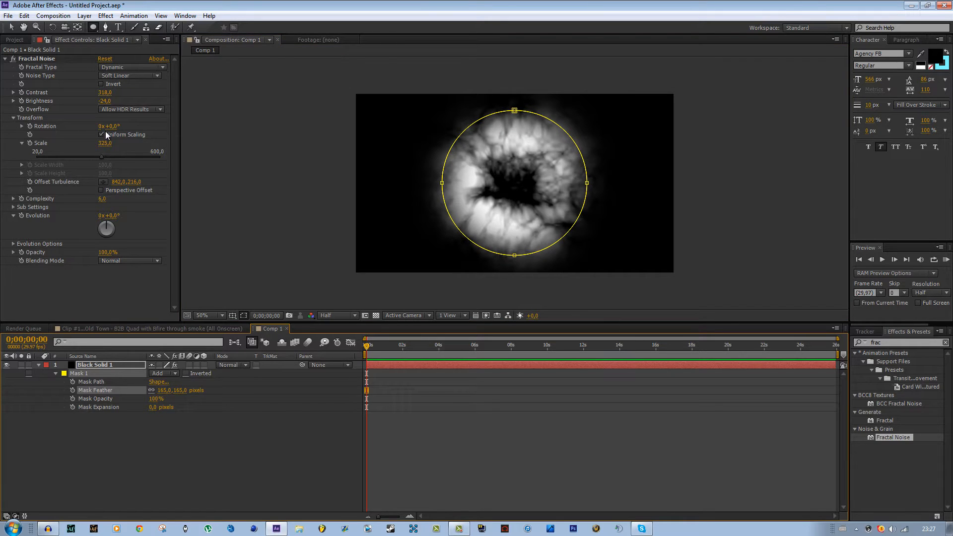
- Refine the masked noise with scale 354,1, Offset Turbulence at about 862, 204 and brightness -37
left_click_drag(103, 160, 108, 159)
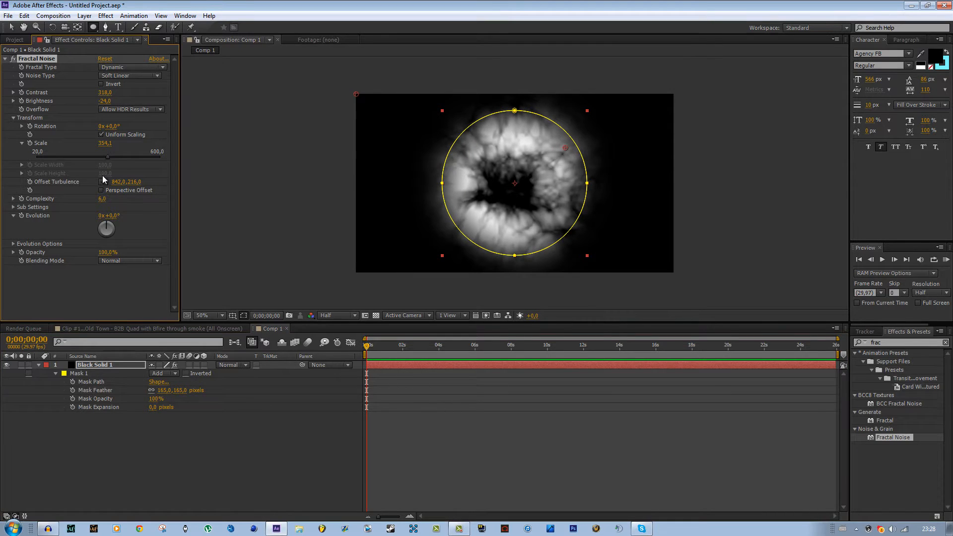
left_click(103, 182)
left_click(506, 170)
left_click_drag(513, 172, 569, 148)
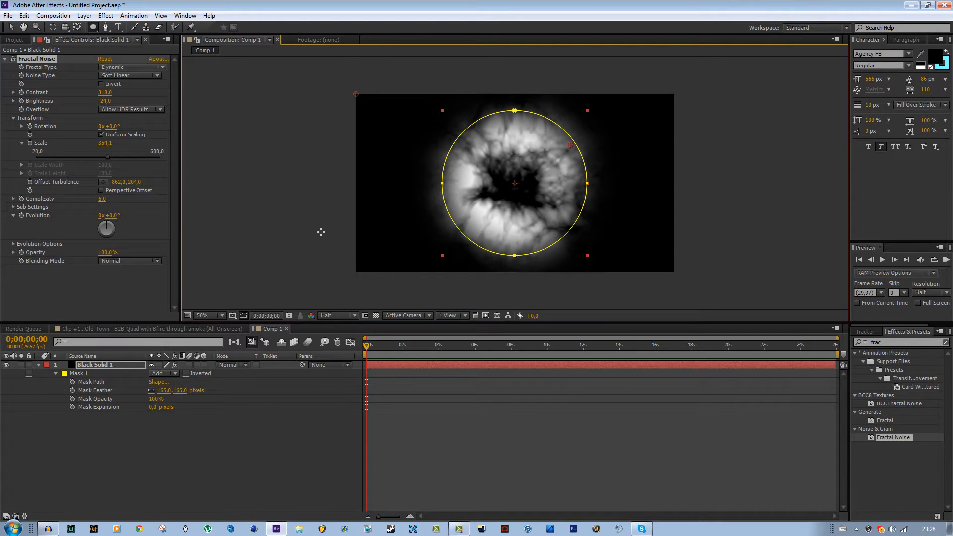
left_click_drag(107, 101, 127, 113)
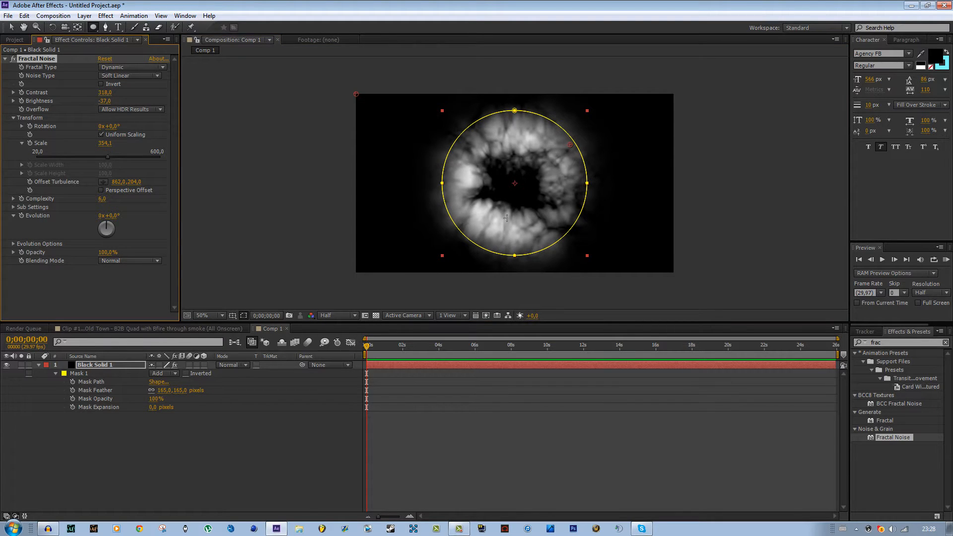
left_click(108, 106)
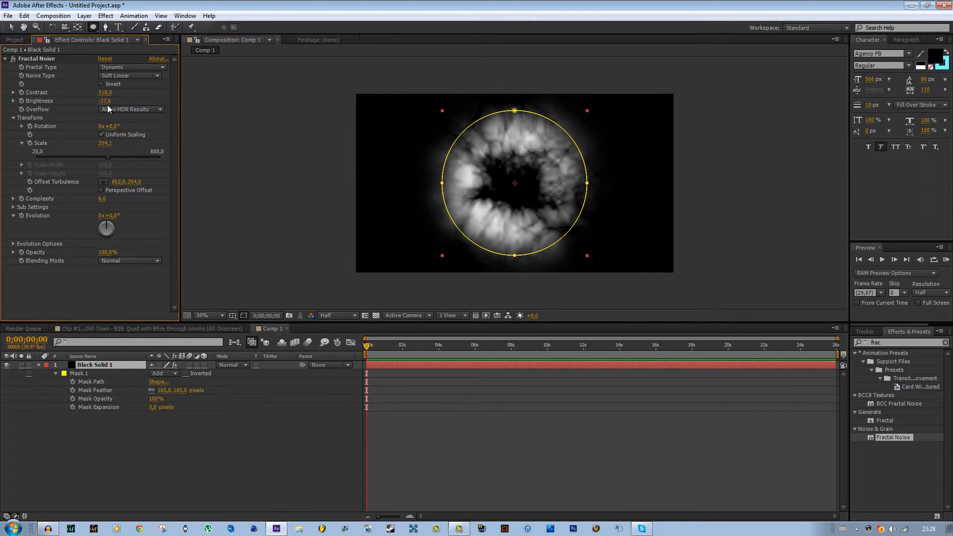
- Place Comp 1 above the clip in the Clip #1 composition, starting at about 0;00;10;08, and scale it to 55%
left_click(127, 329)
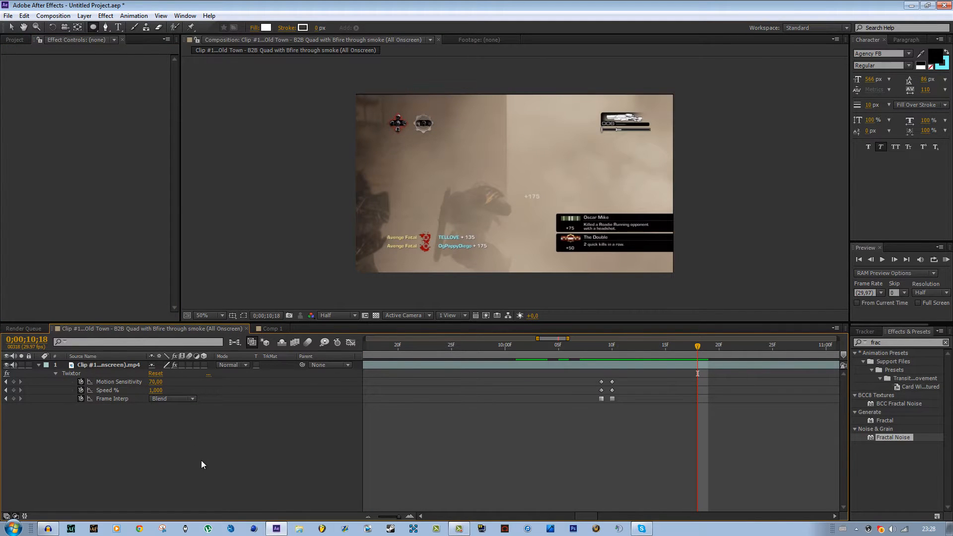
left_click(16, 40)
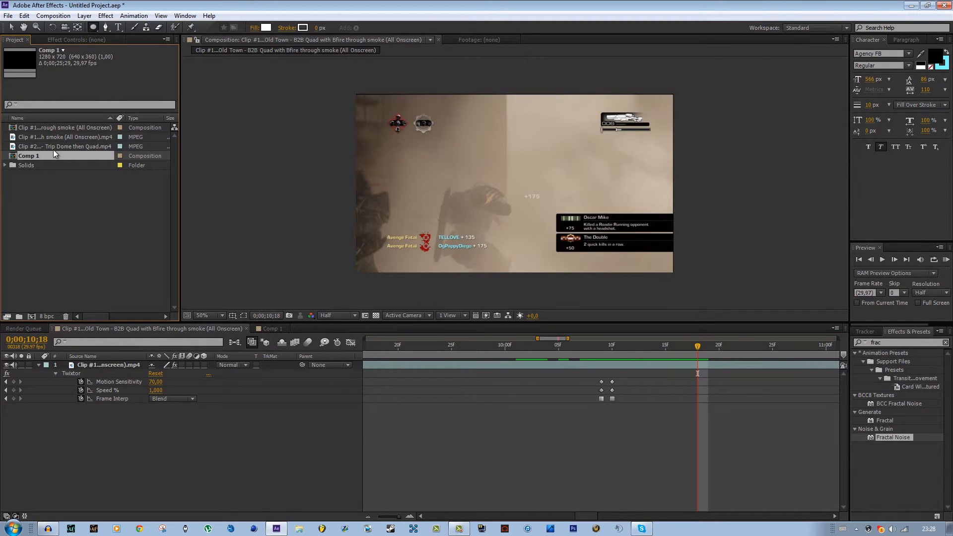
left_click_drag(52, 150, 591, 362)
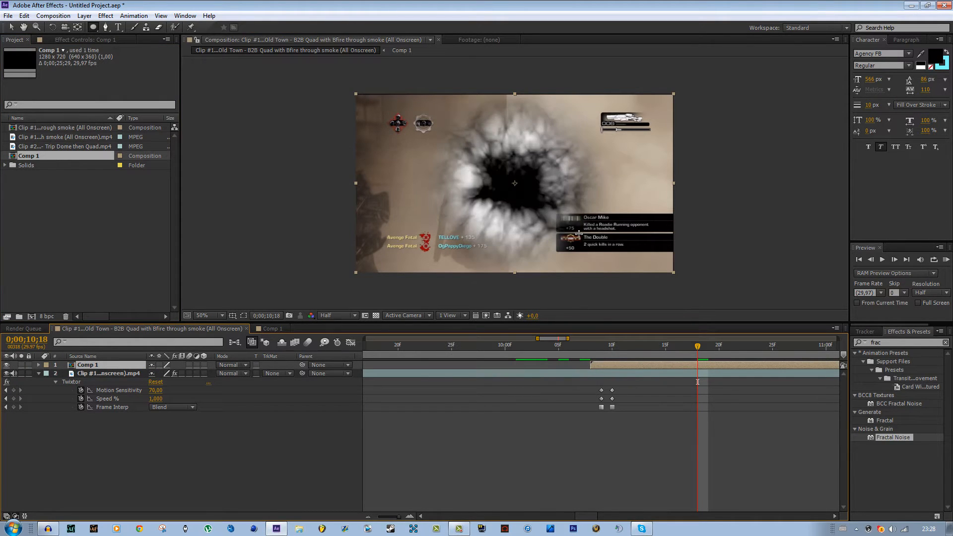
key("s")
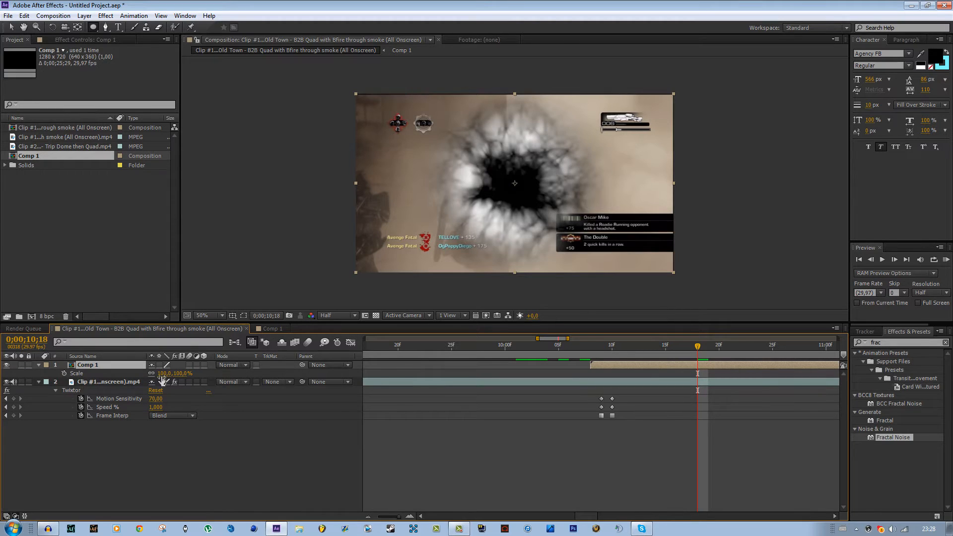
left_click_drag(163, 374, 143, 376)
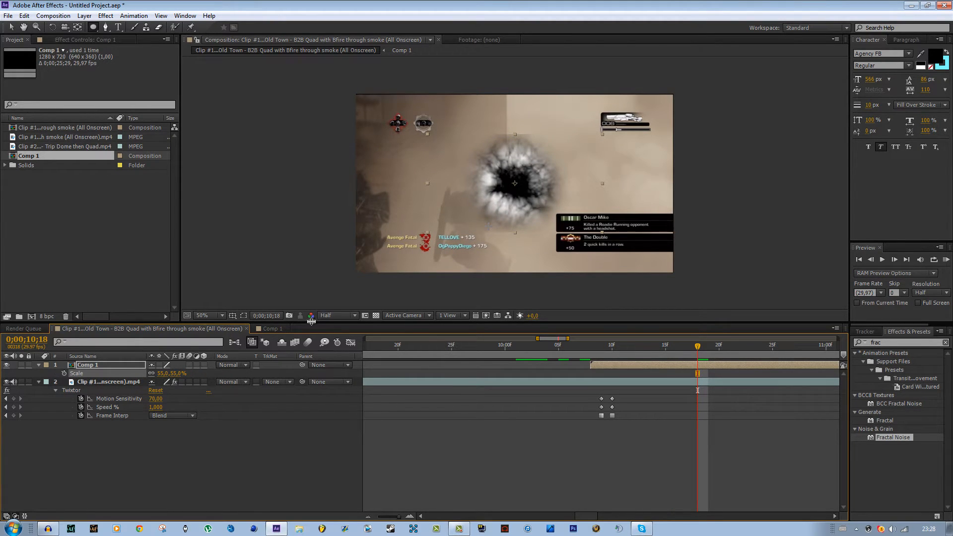
- Set the mask expansion of the black solid in Comp 1 to -31 pixels and return to the Selection tool
left_click(271, 328)
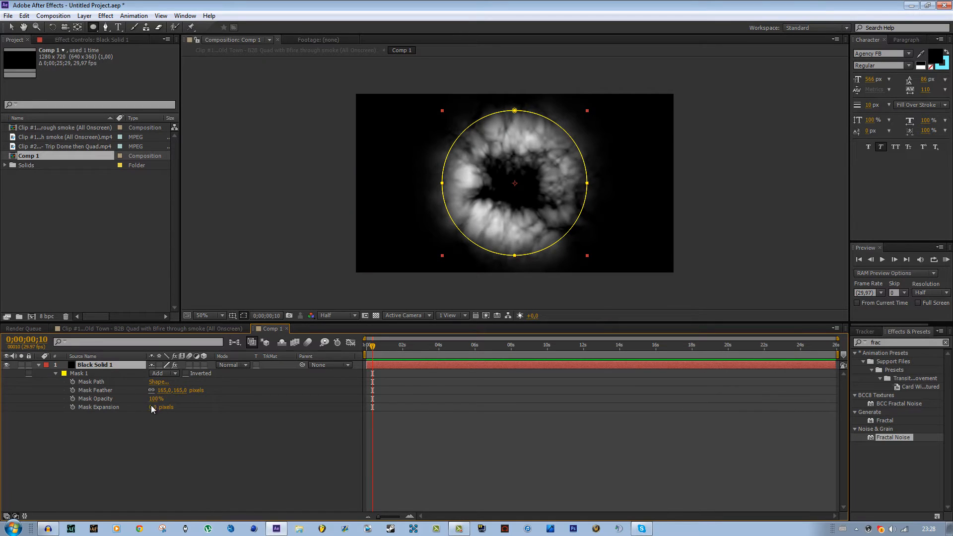
left_click_drag(154, 407, 144, 408)
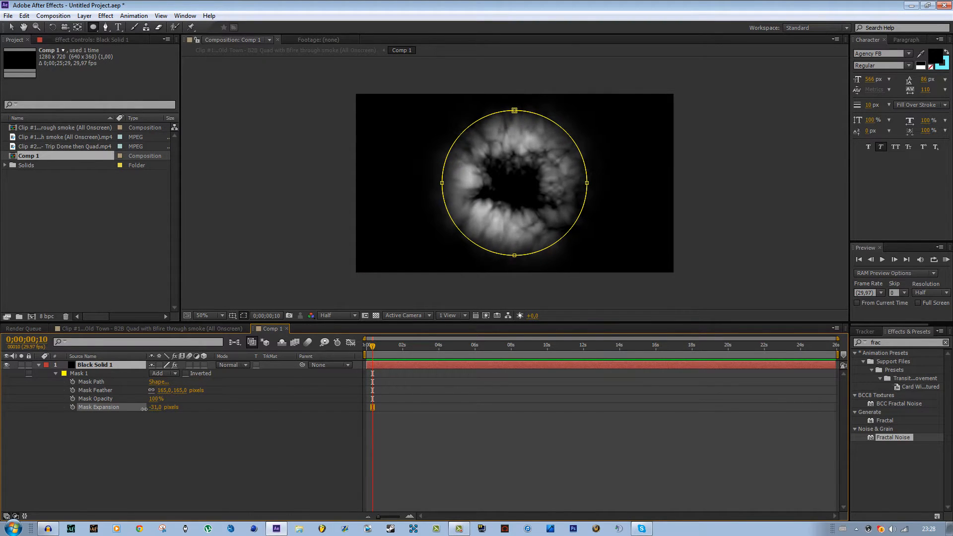
key("v")
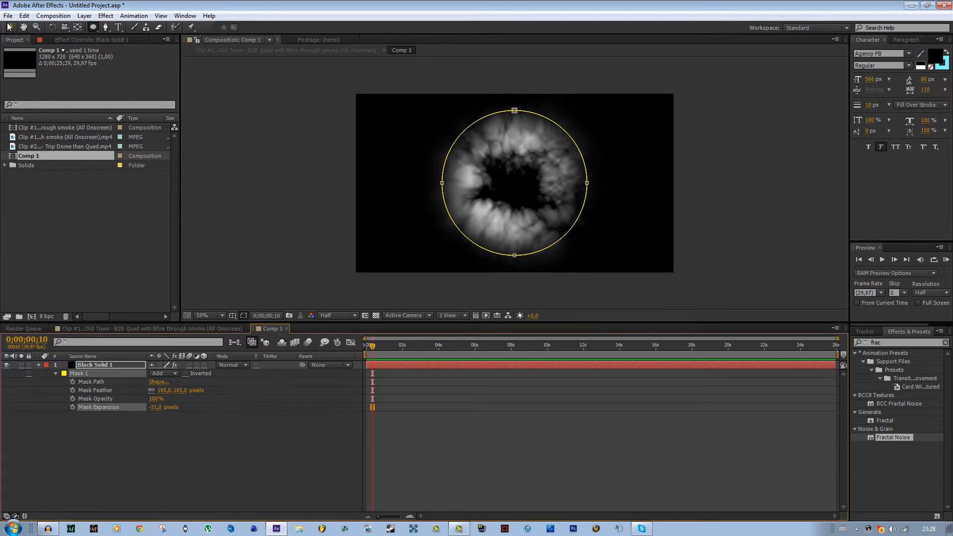
- Reshape the circular mask of the black solid into a slightly wider, flatter oval by moving its four points
left_click(442, 183)
left_click_drag(442, 183, 438, 182)
left_click(515, 111)
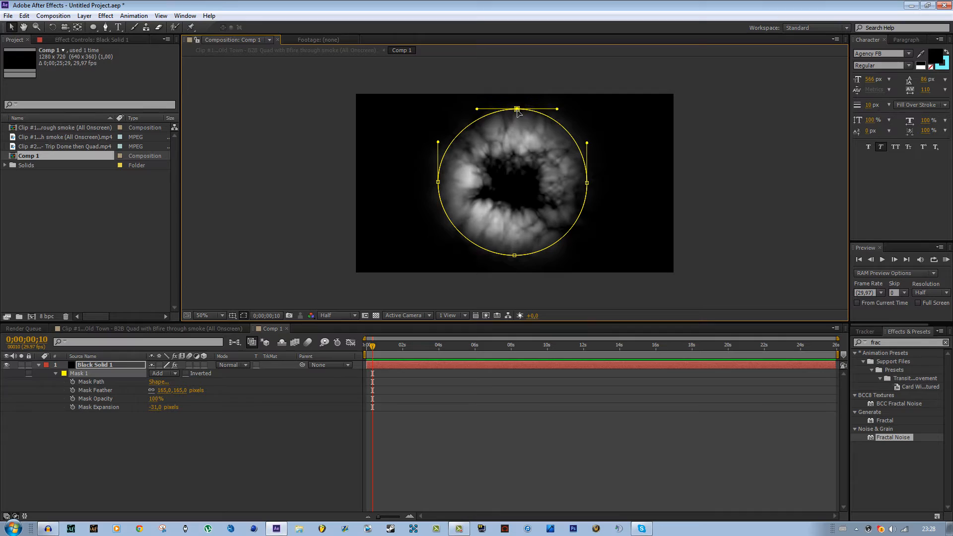
left_click(587, 183)
left_click_drag(587, 183, 593, 184)
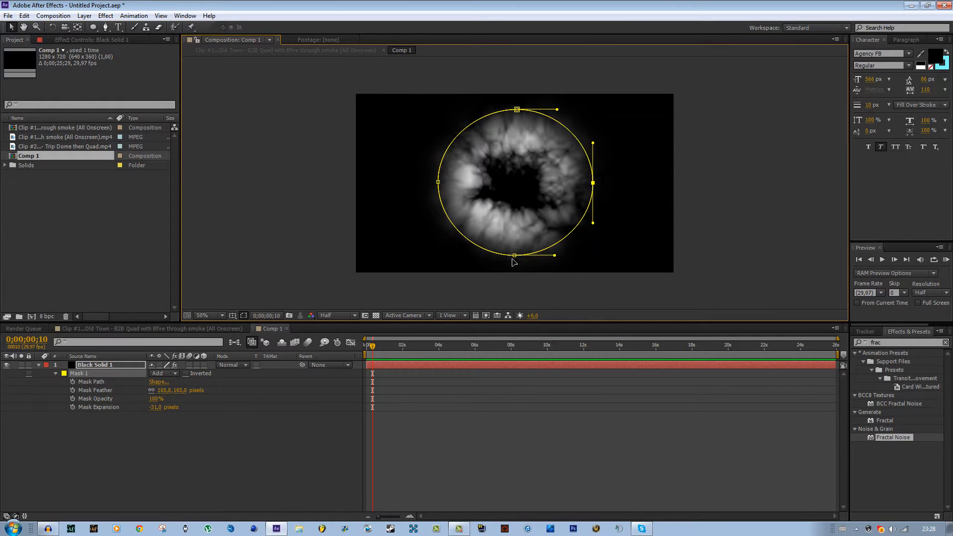
left_click_drag(515, 256, 513, 250)
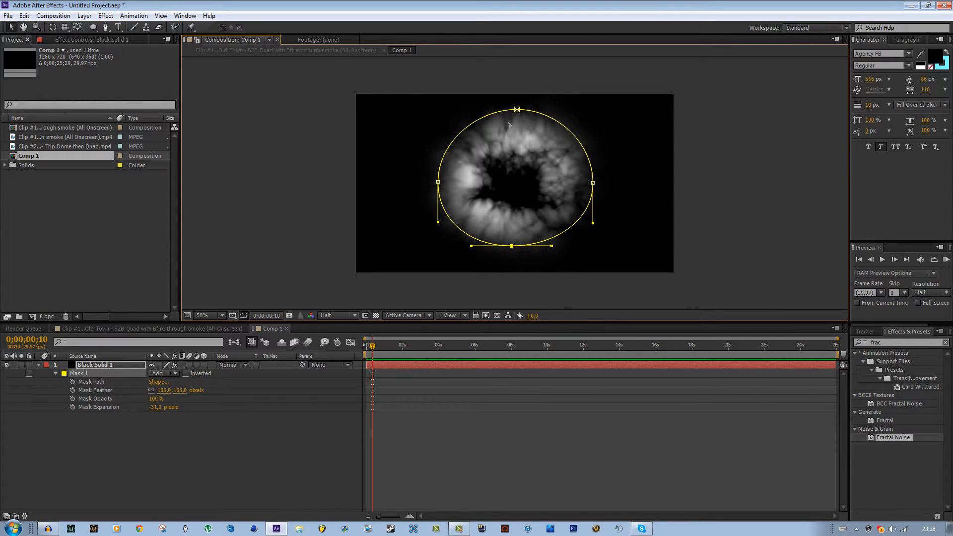
left_click_drag(519, 108, 517, 114)
left_click(349, 425)
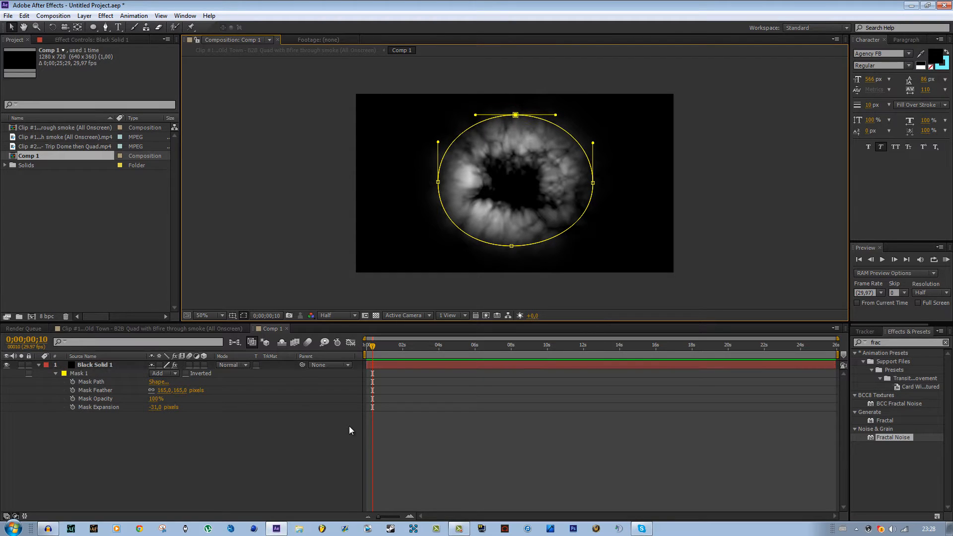
- Shift the mask's lowest point slightly right and down in Comp 1, comparing the noise over the clip in the Clip #1 composition
left_click(110, 328)
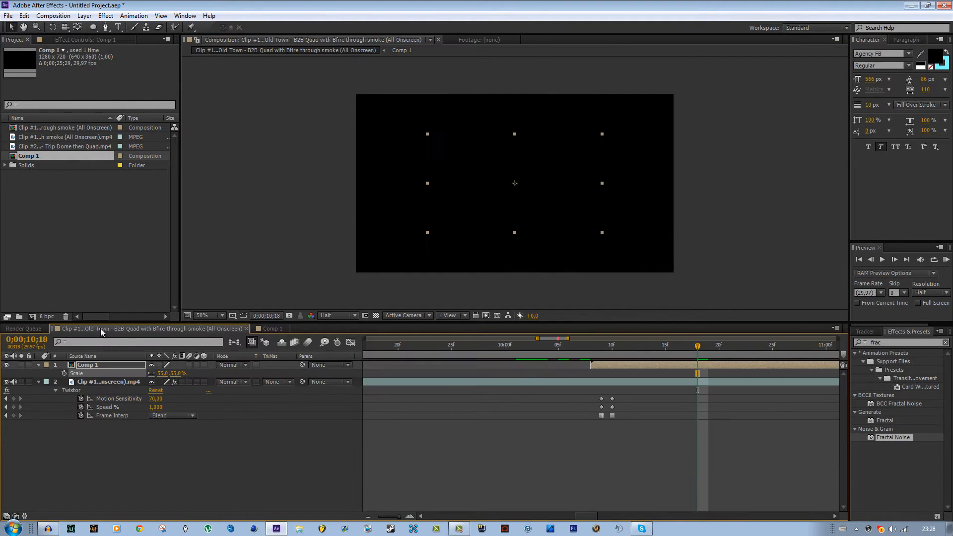
scroll(482, 195, "up", 2)
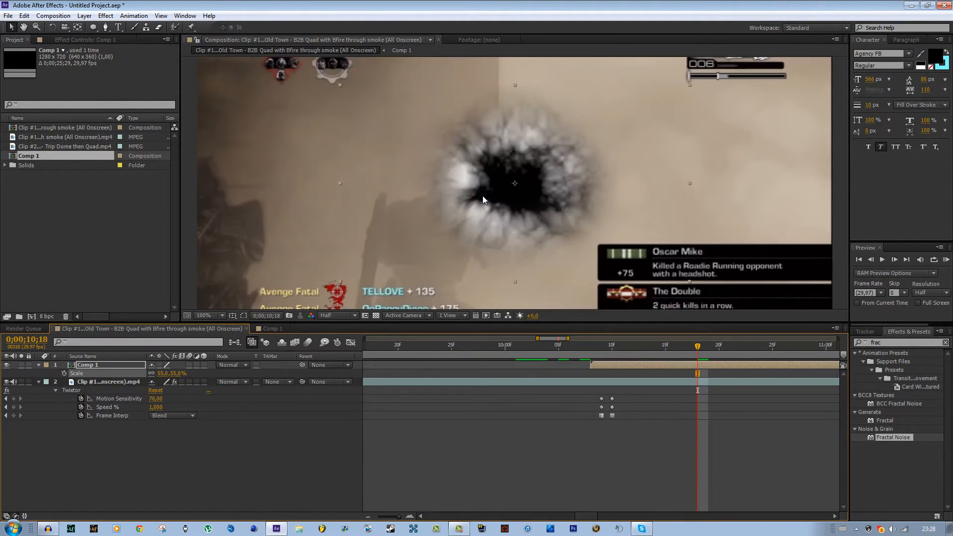
left_click(284, 330)
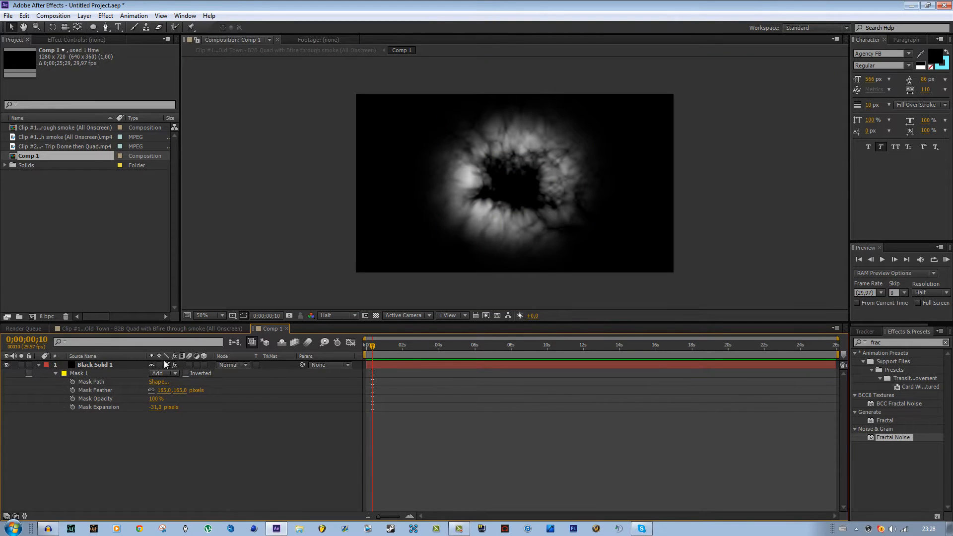
left_click(86, 365)
left_click_drag(513, 246, 526, 249)
left_click(162, 329)
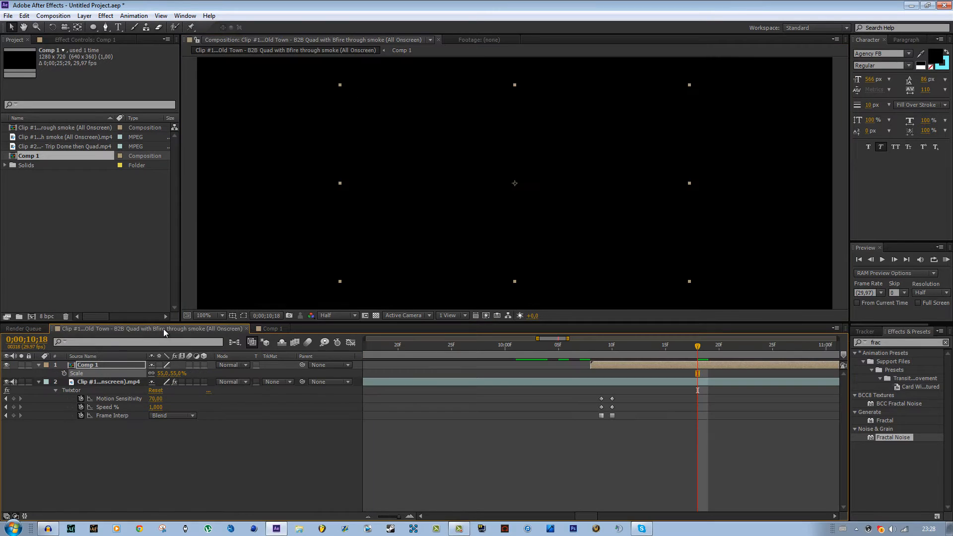
scroll(475, 193, "down", 2)
scroll(475, 196, "up", 2)
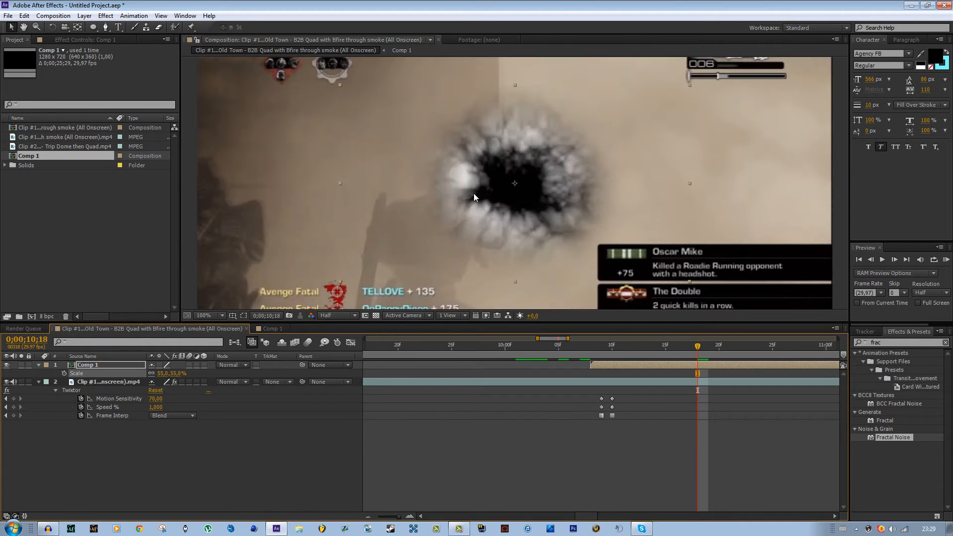
- Soften the mask in Comp 1 with a feather of about 187 pixels and an expansion of -58 pixels, checking it over the clip
left_click(272, 329)
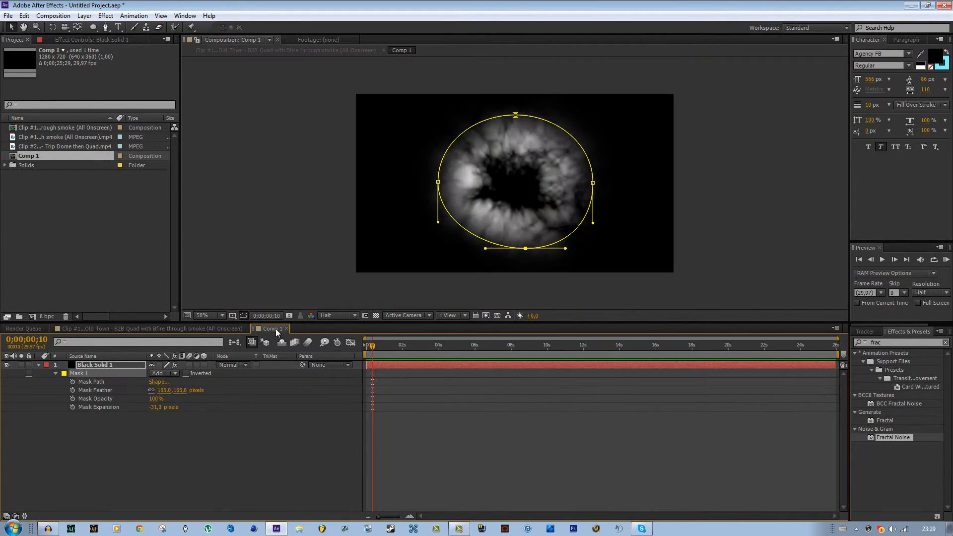
left_click_drag(168, 388, 148, 408)
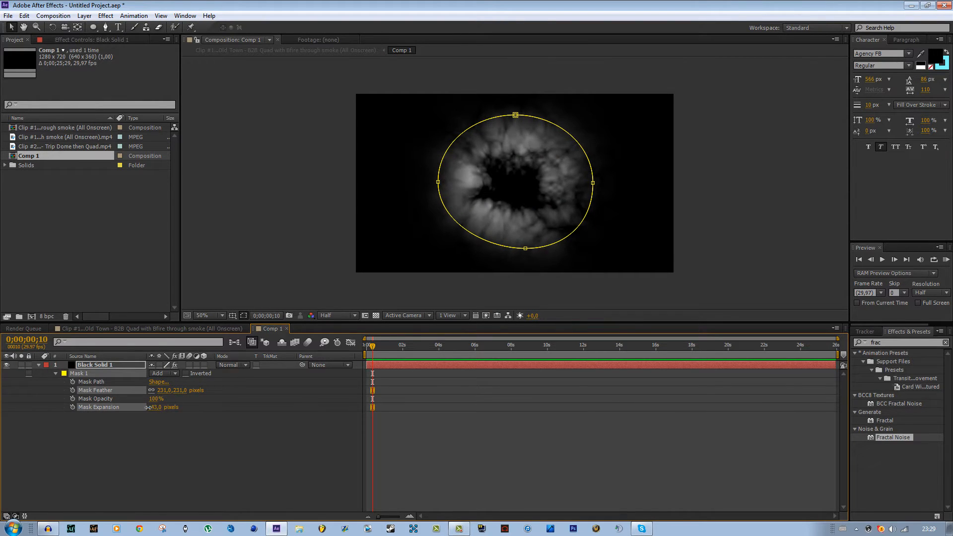
left_click(141, 329)
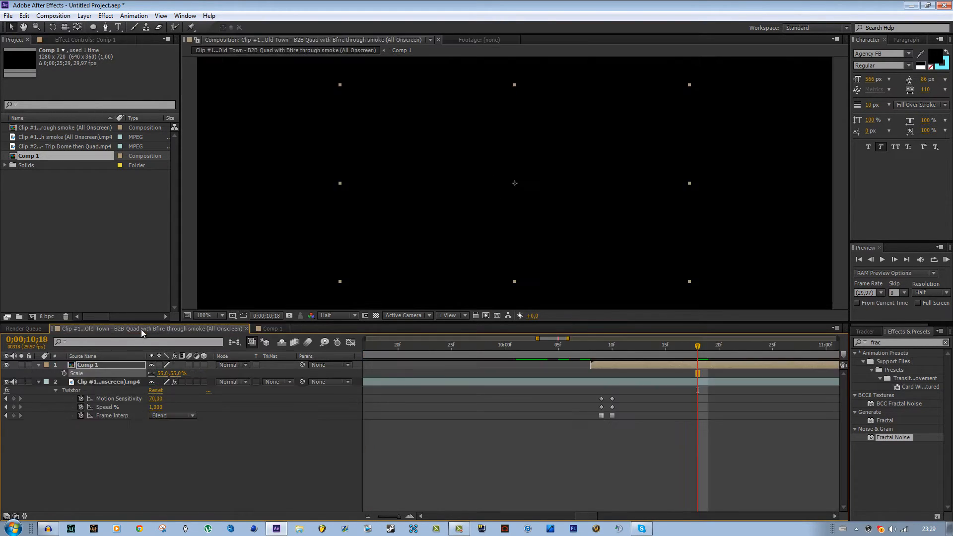
left_click(271, 328)
left_click_drag(164, 393, 156, 392)
left_click(177, 327)
left_click(270, 328)
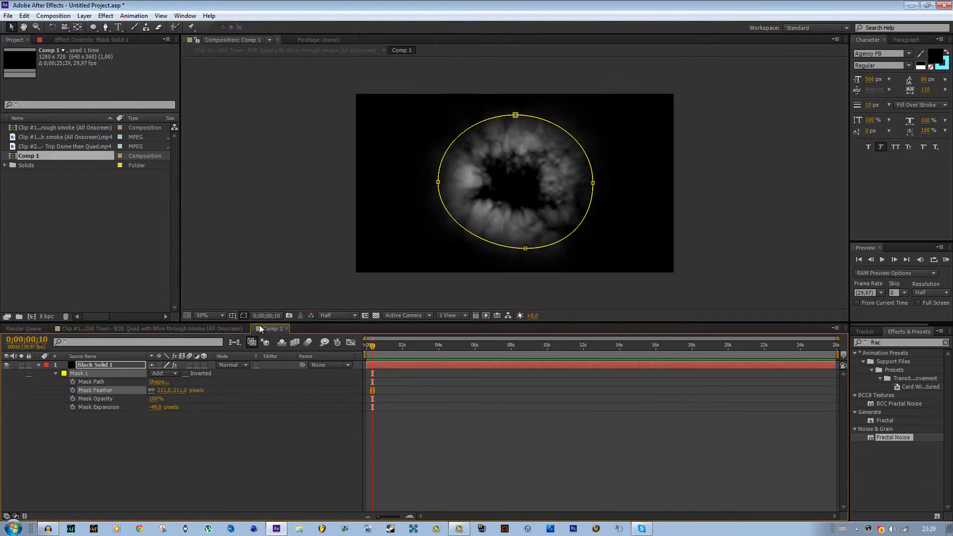
left_click_drag(155, 406, 156, 389)
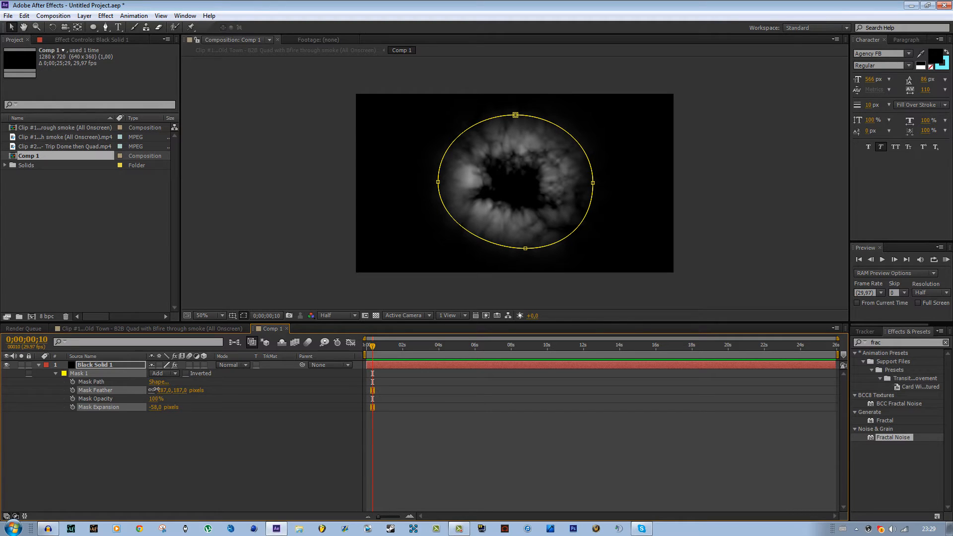
left_click(157, 328)
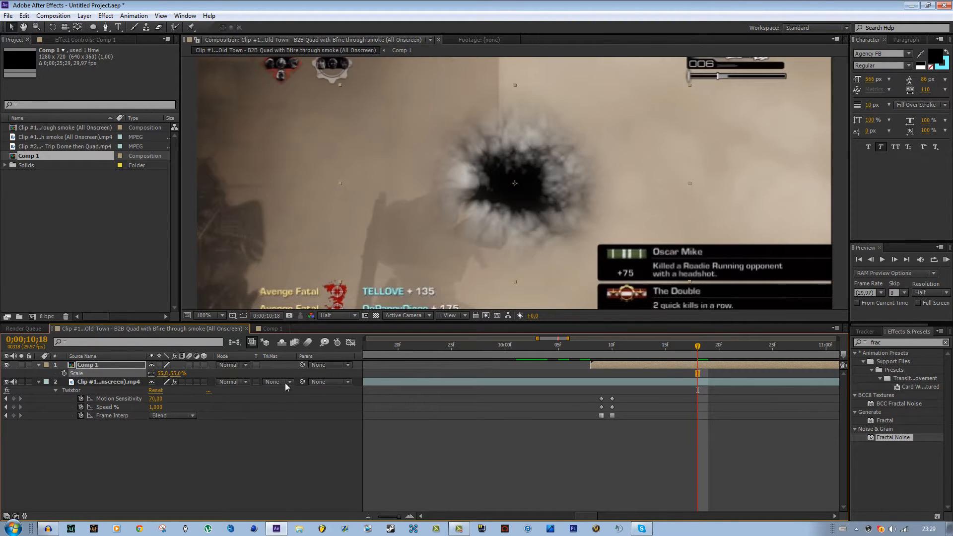
- Apply the Tint effect to the Comp 1 layer in the Clip #1 composition at 0;00;10;16
left_click(272, 434)
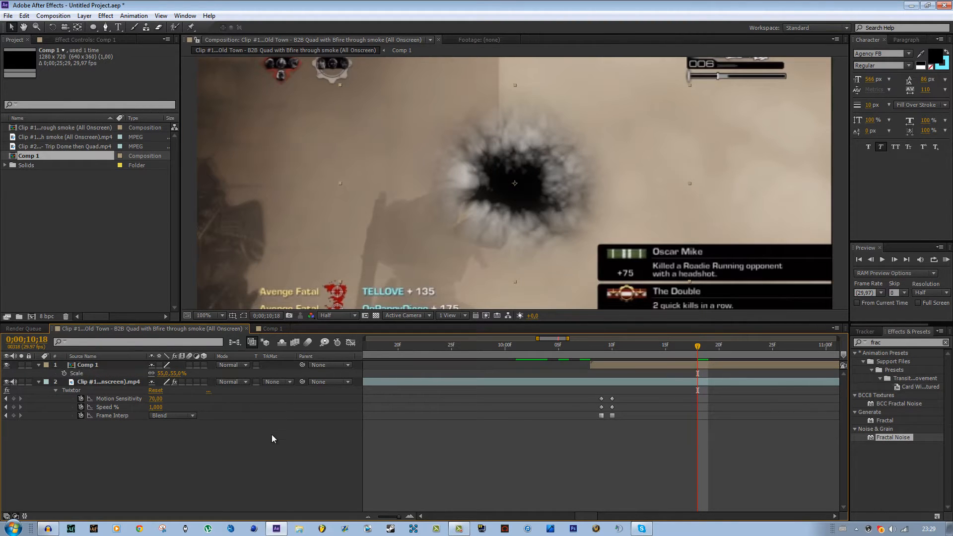
left_click(672, 350)
key("comma")
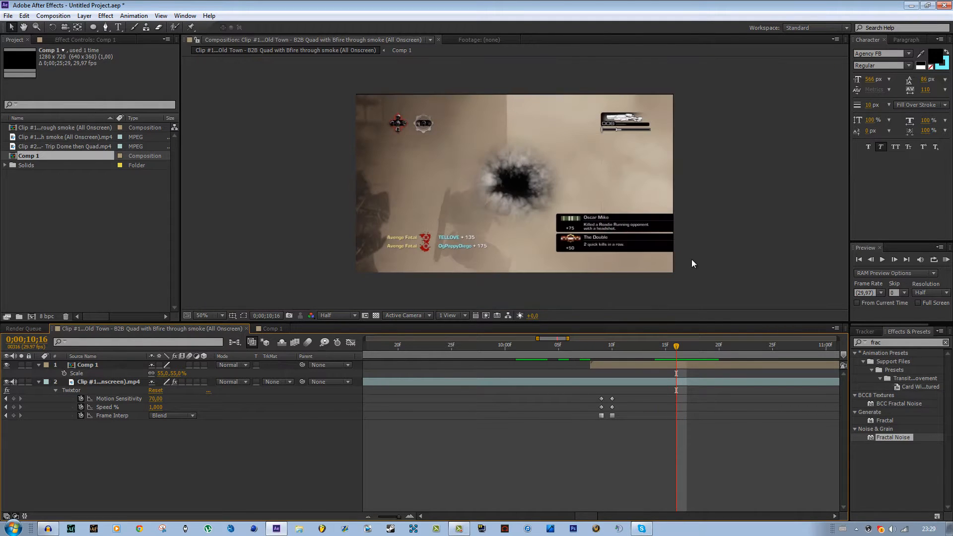
key("period")
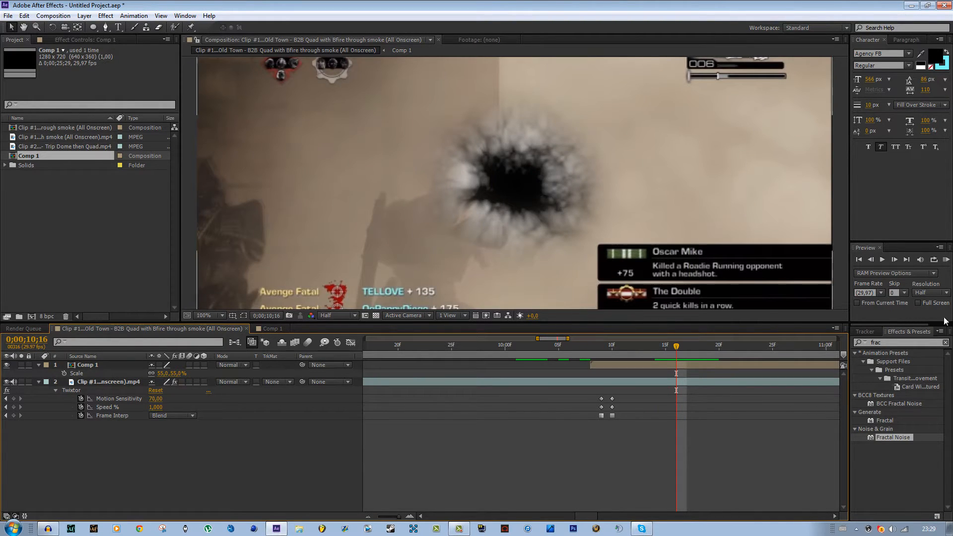
left_click(882, 342)
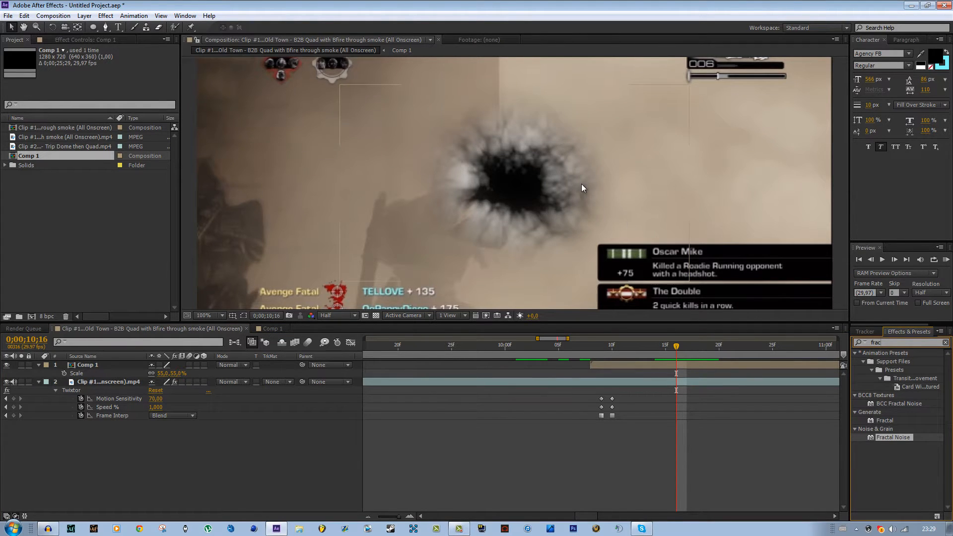
key("comma")
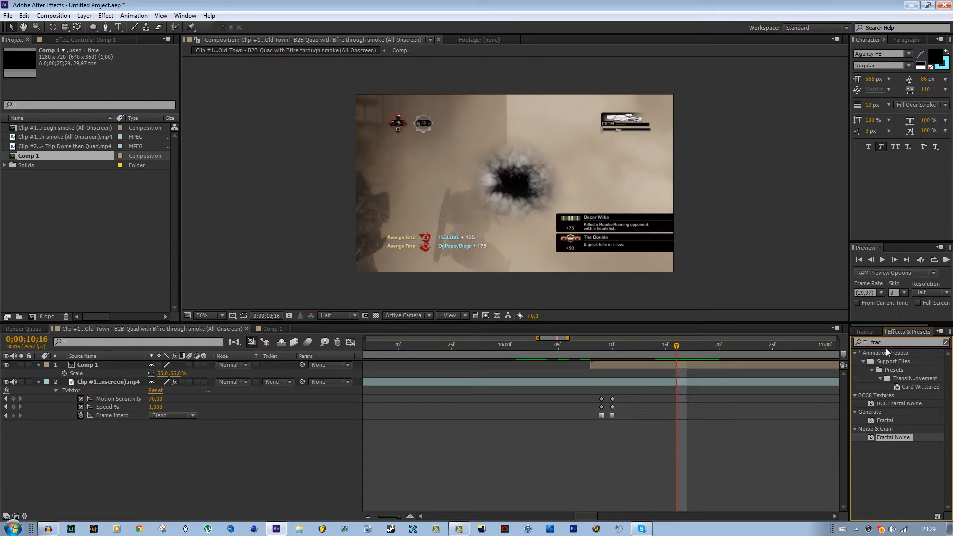
type("tint")
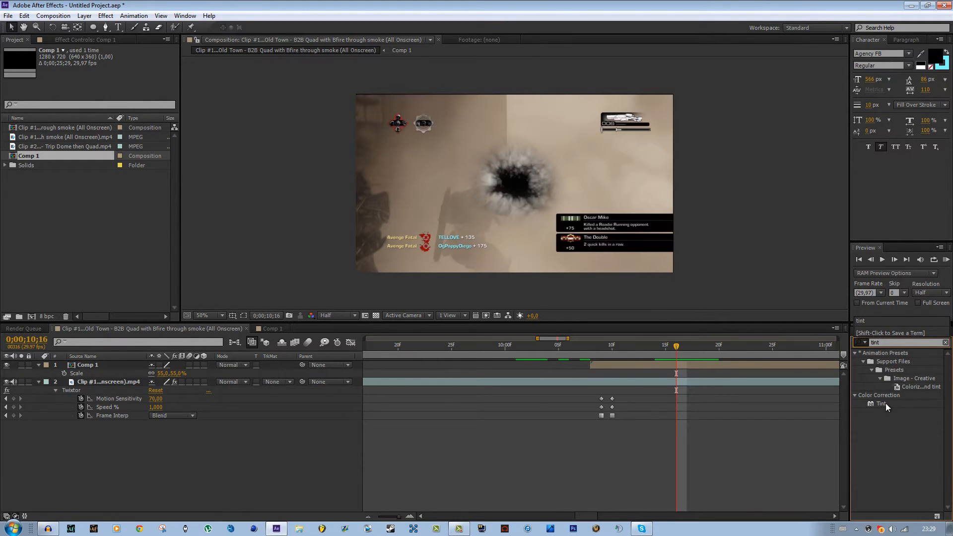
left_click_drag(885, 403, 672, 368)
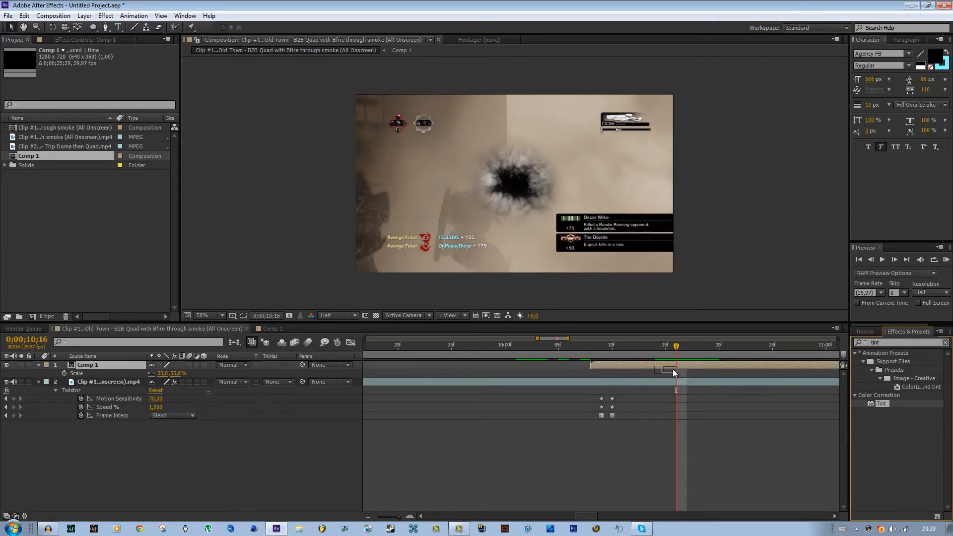
- Rename the Comp 1 layer as Smoke
left_click(106, 363)
key("Return")
type("Smoke")
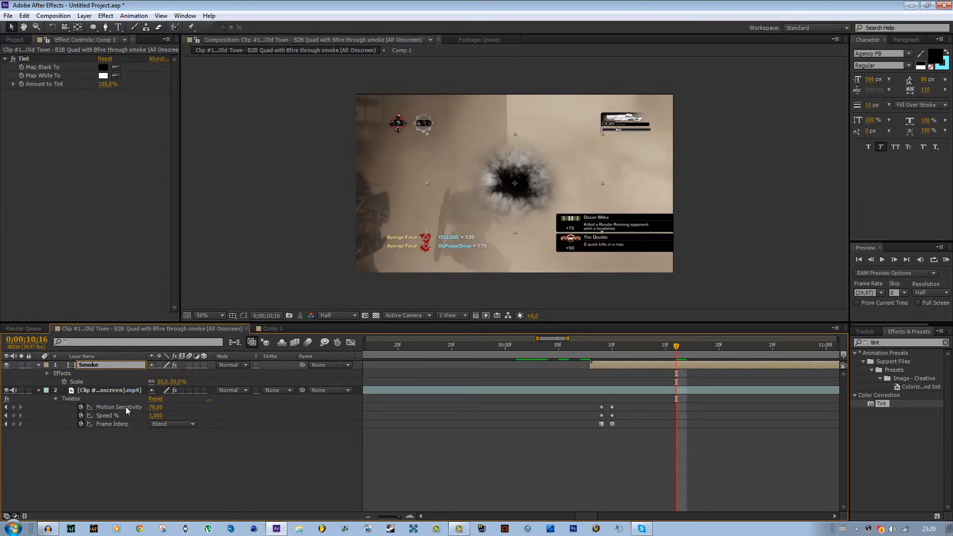
left_click(161, 452)
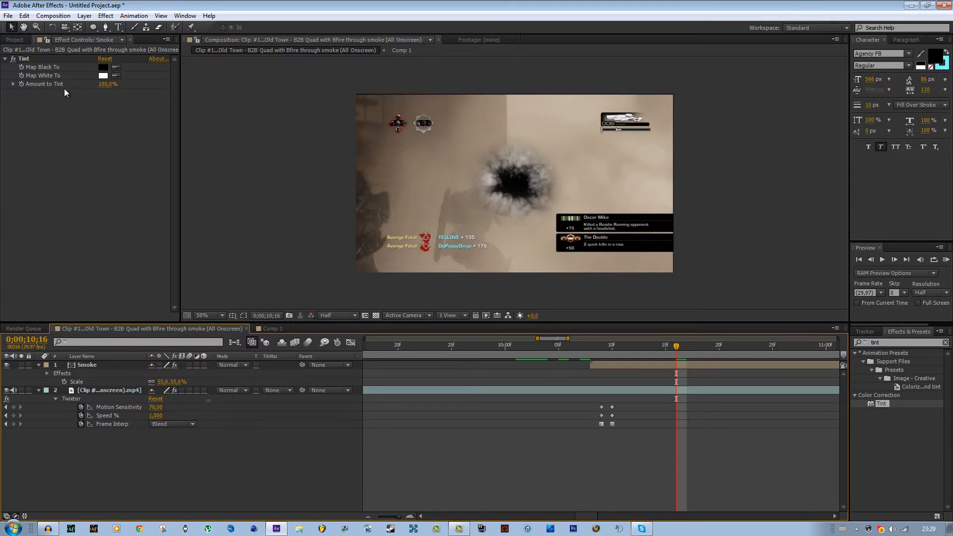
- Sample the clip's beige wall as Tint's Map White To colour and move the Smoke layer right onto the bright wall
left_click(118, 76)
left_click(638, 153)
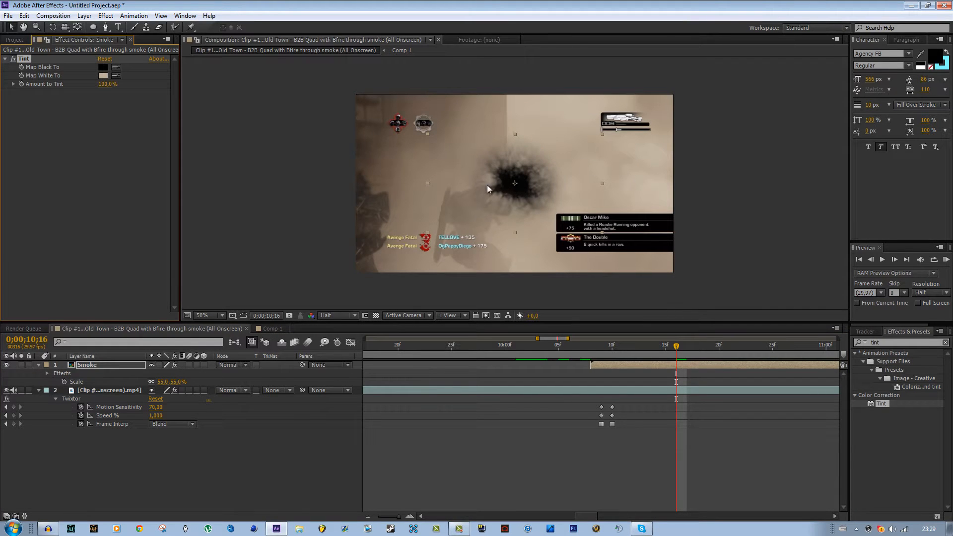
left_click_drag(487, 188, 532, 182)
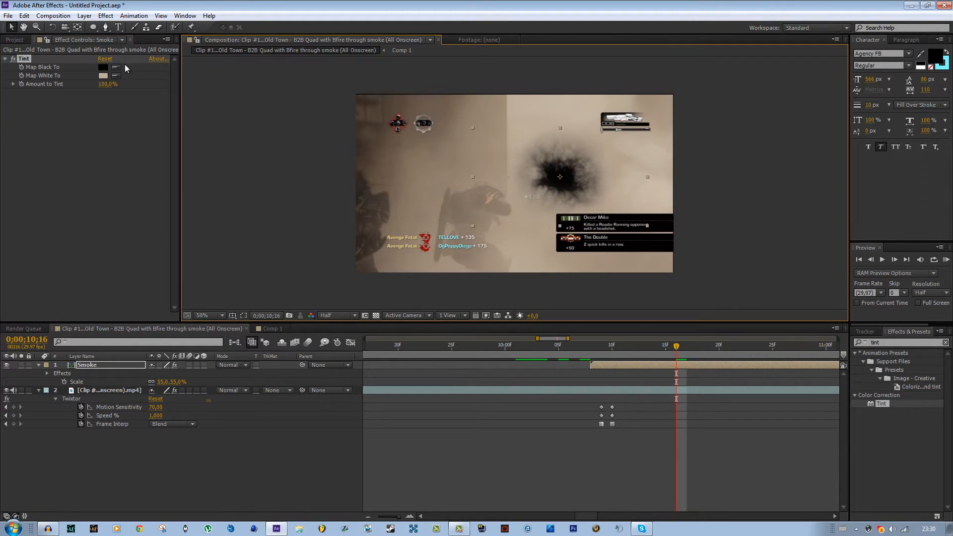
- Resample the wall for Map White To, lighten the colour to D7CABA, and nudge the Smoke layer slightly up and right
left_click(115, 76)
left_click(650, 155)
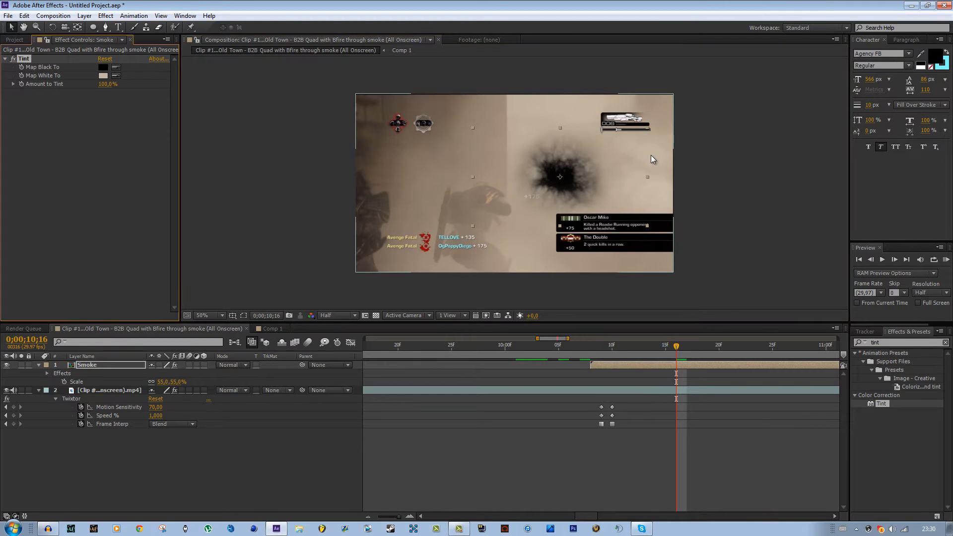
left_click(103, 76)
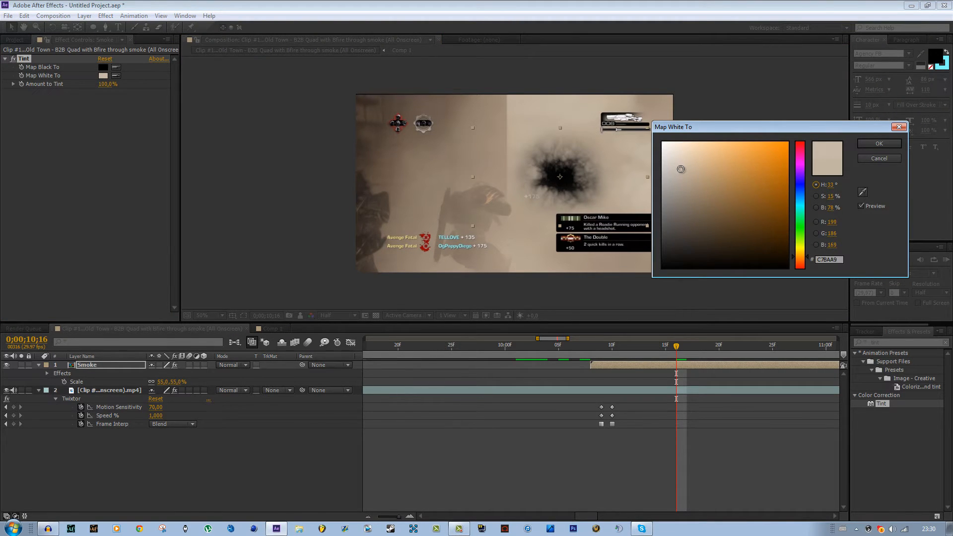
left_click_drag(681, 168, 679, 162)
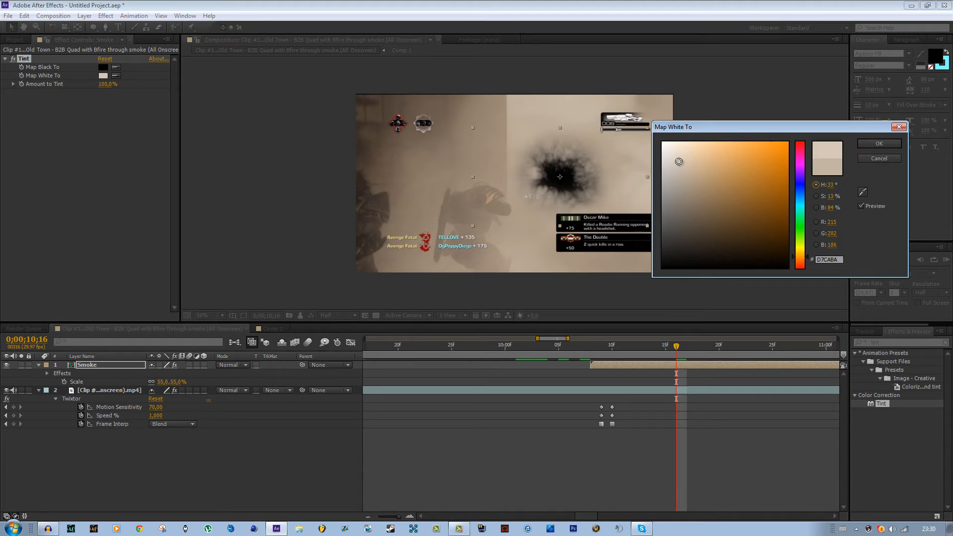
left_click(874, 143)
mouse_move(602, 163)
left_mouse_down()
mouse_move(645, 164)
mouse_move(601, 156)
left_mouse_up()
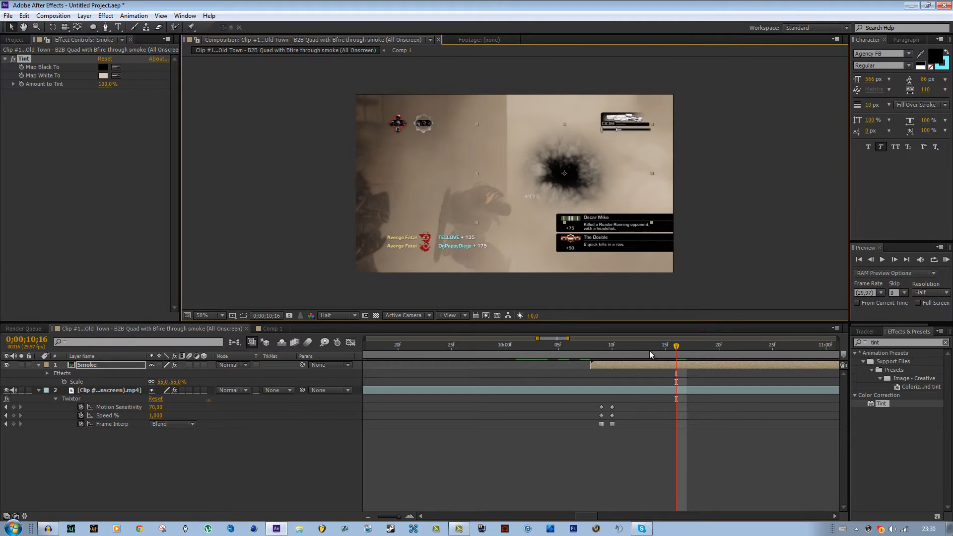
- Move the clip layer's anchor point to the dark centre of the smoke with the Pan Behind tool at 0;00;10;13
mouse_move(645, 350)
left_mouse_down()
mouse_move(602, 351)
mouse_move(643, 350)
left_mouse_up()
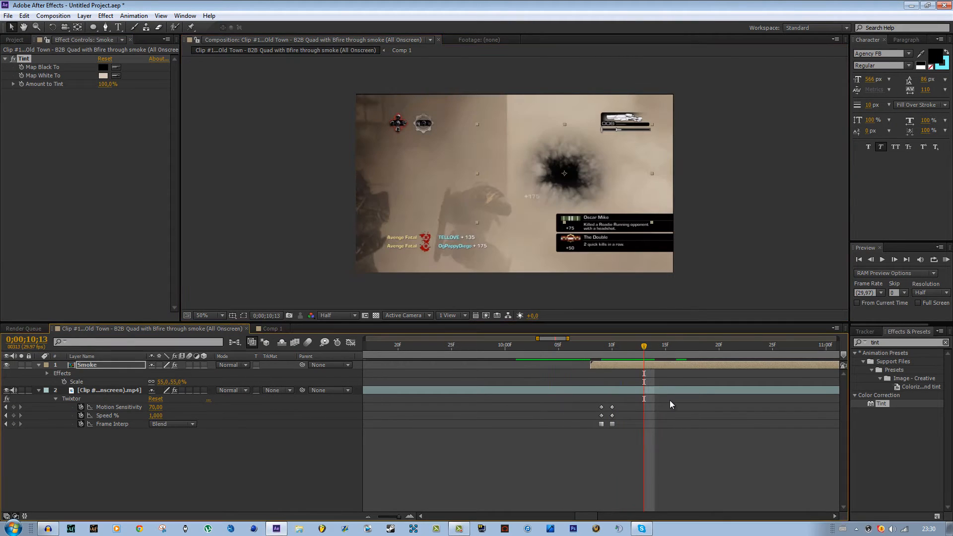
left_click(639, 392)
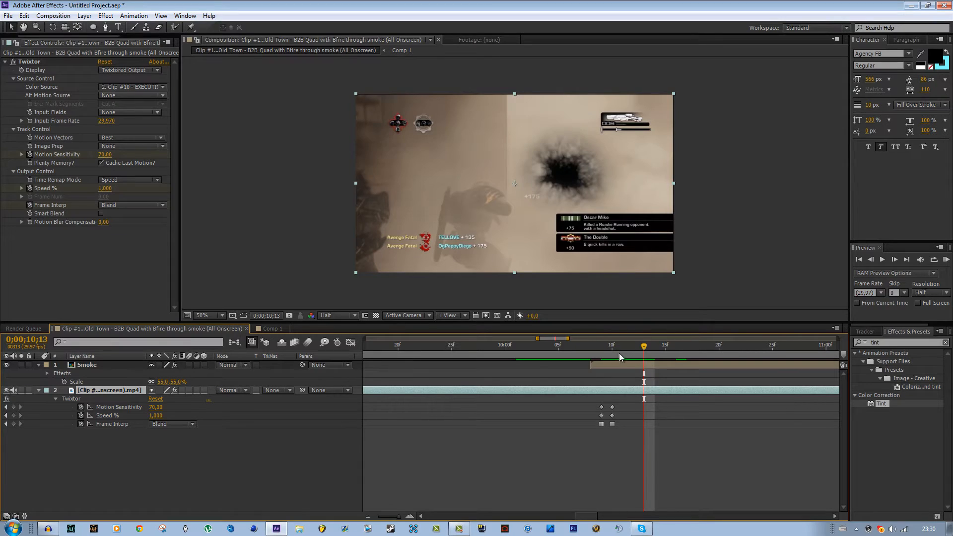
left_click(73, 31)
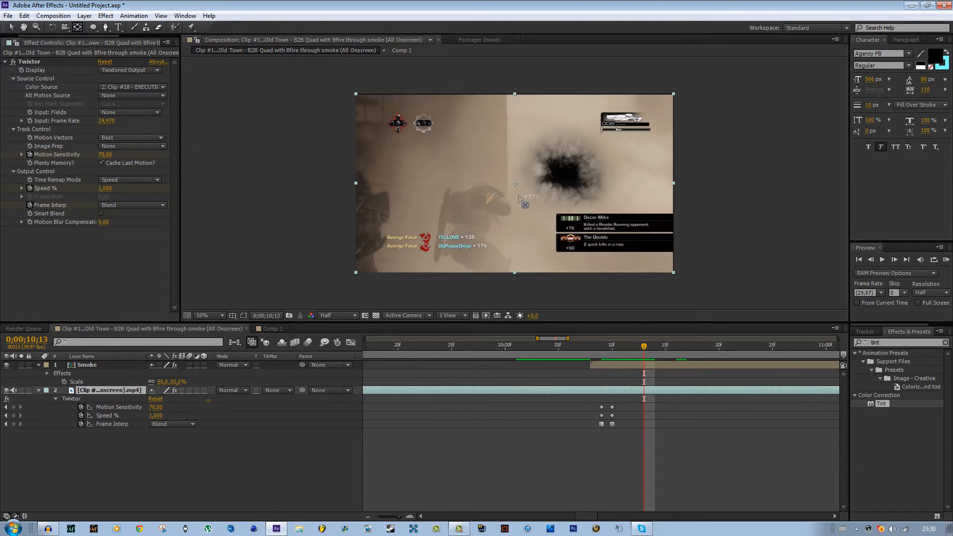
scroll(517, 189, "up", 2)
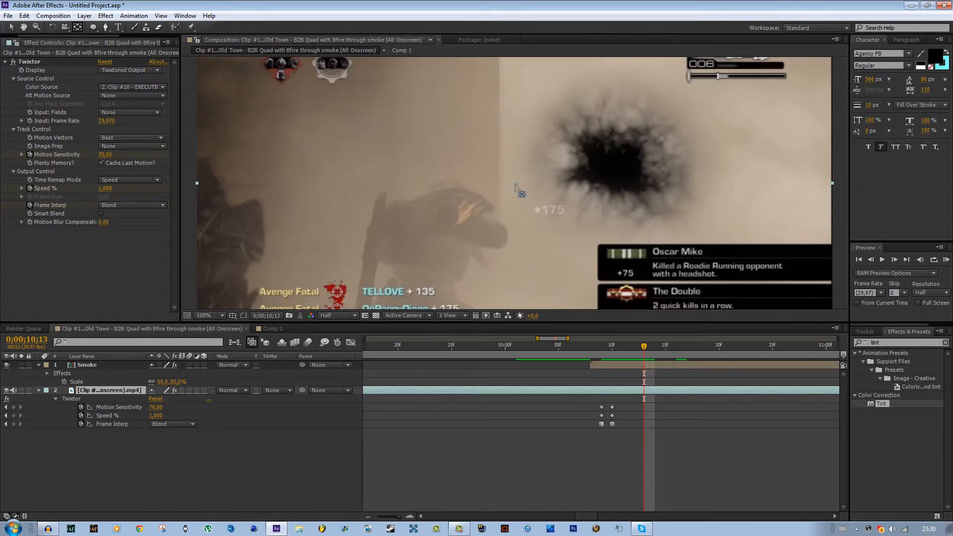
left_click_drag(514, 184, 612, 147)
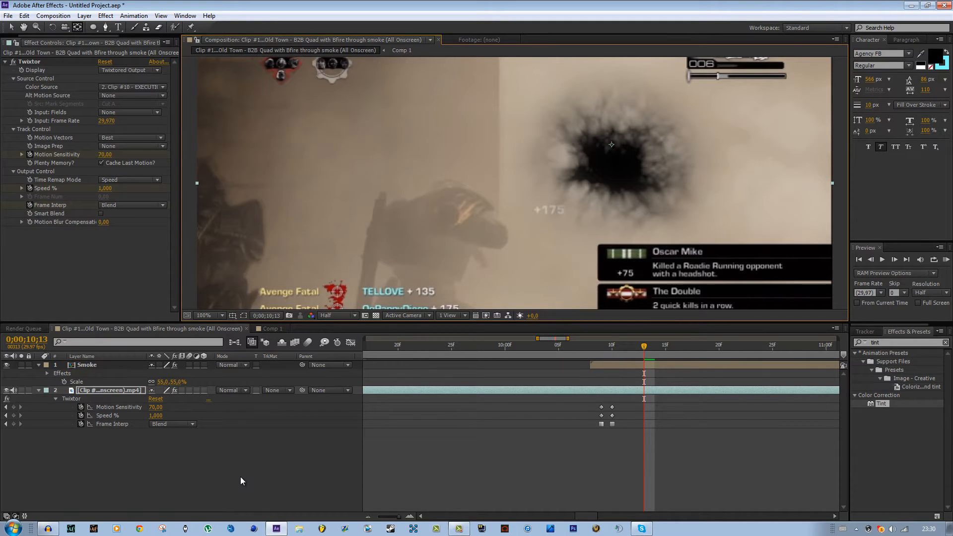
- Copy the clip layer's Position values, 835 and 282, into the Smoke layer's Position
key("p")
left_click(105, 367)
key("p")
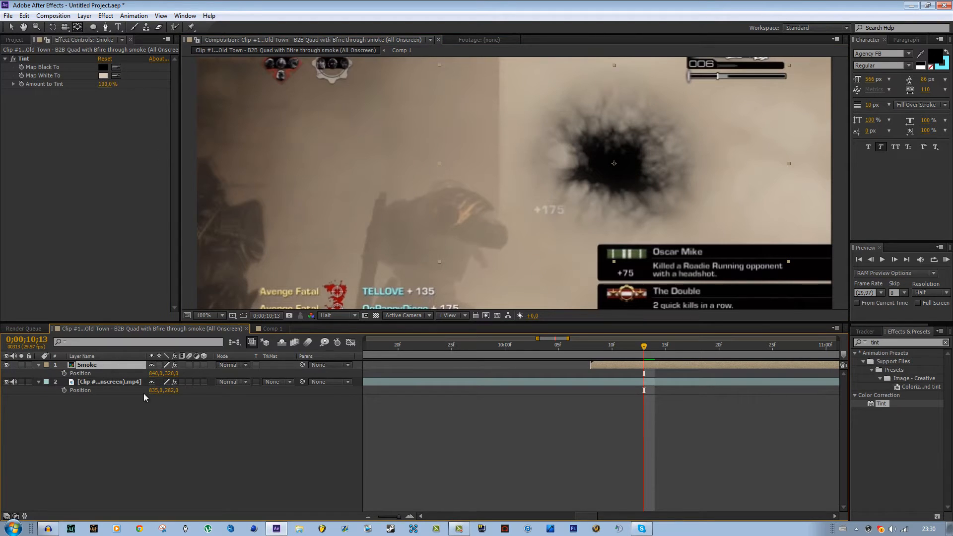
left_click(156, 390)
key("ctrl+c")
left_click(157, 373)
key("ctrl+v")
left_click(173, 390)
key("ctrl+c")
left_click(170, 374)
key("ctrl+v")
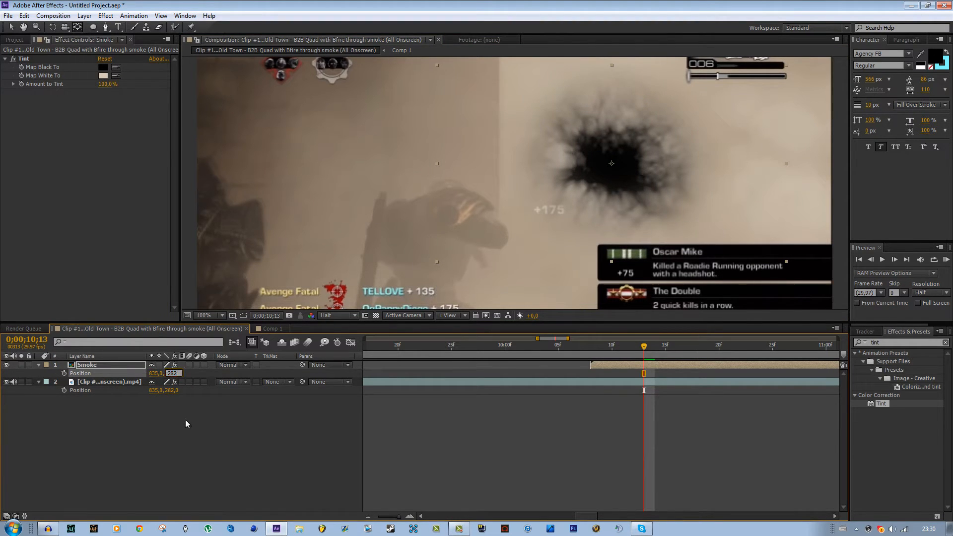
left_click(186, 423)
- Try to start the clip layer's zoom with a Scale keyframe at 0;00;10;10
left_click(648, 268)
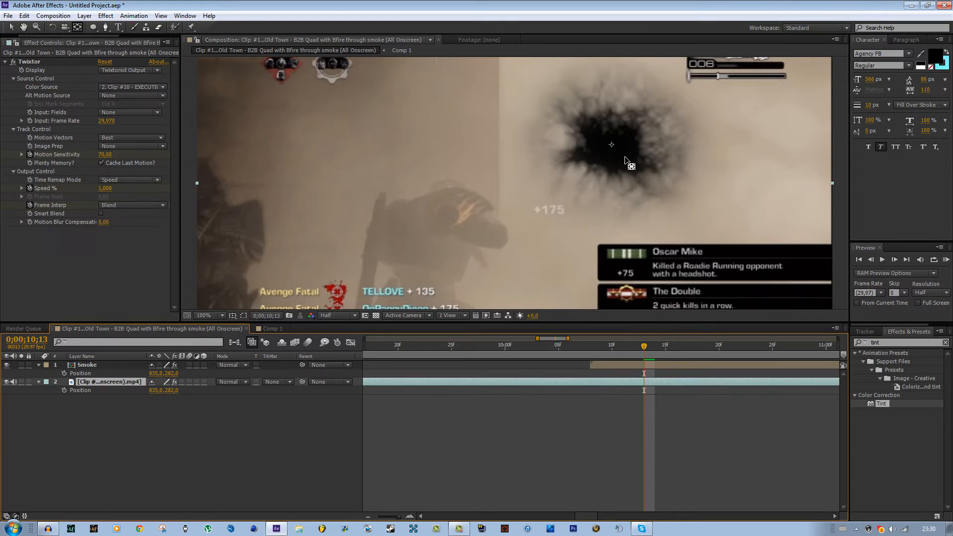
scroll(605, 126, "down", 2)
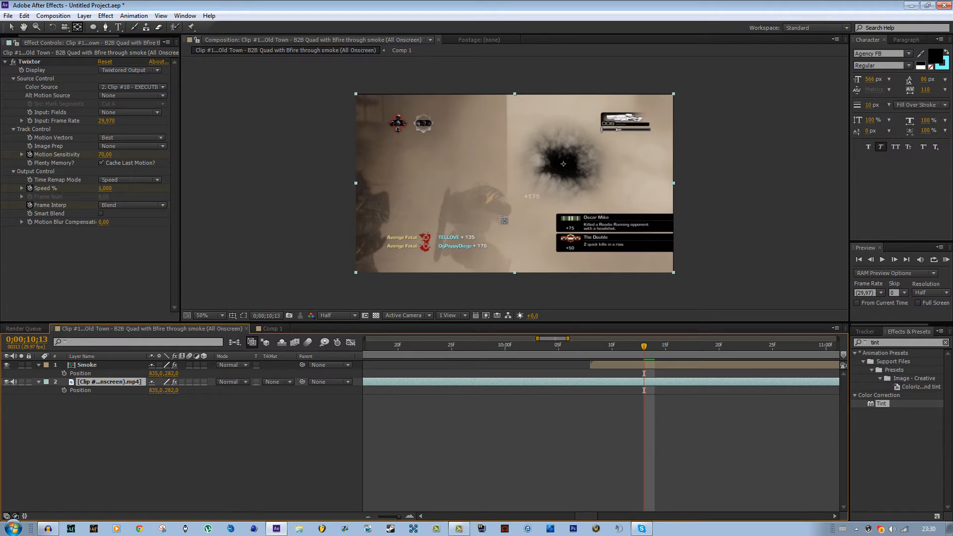
left_click_drag(644, 347, 590, 347)
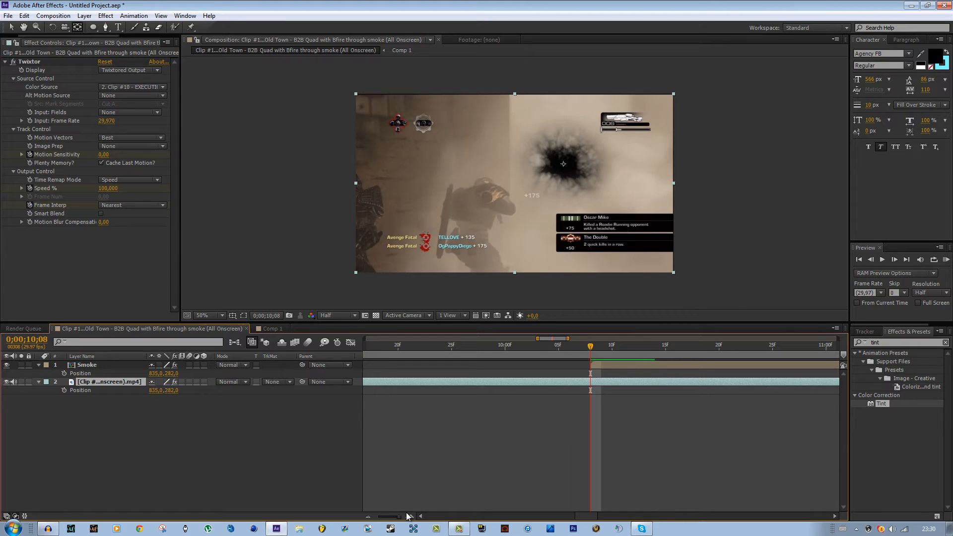
left_click_drag(398, 517, 392, 517)
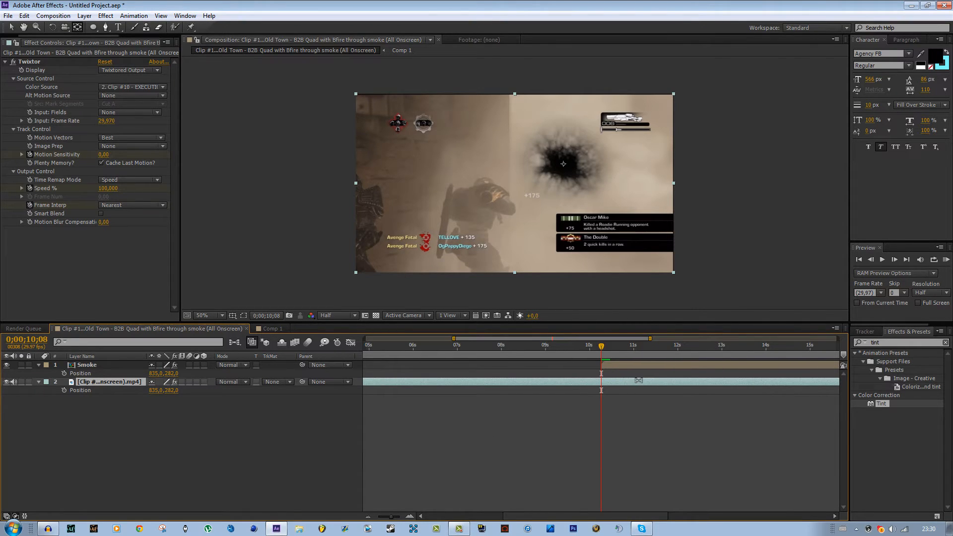
left_click(11, 27)
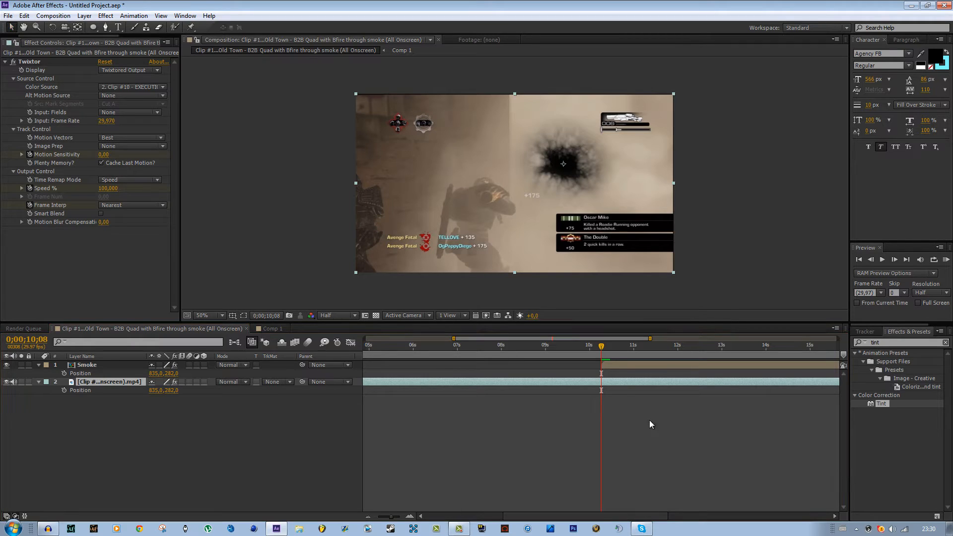
left_click(618, 384)
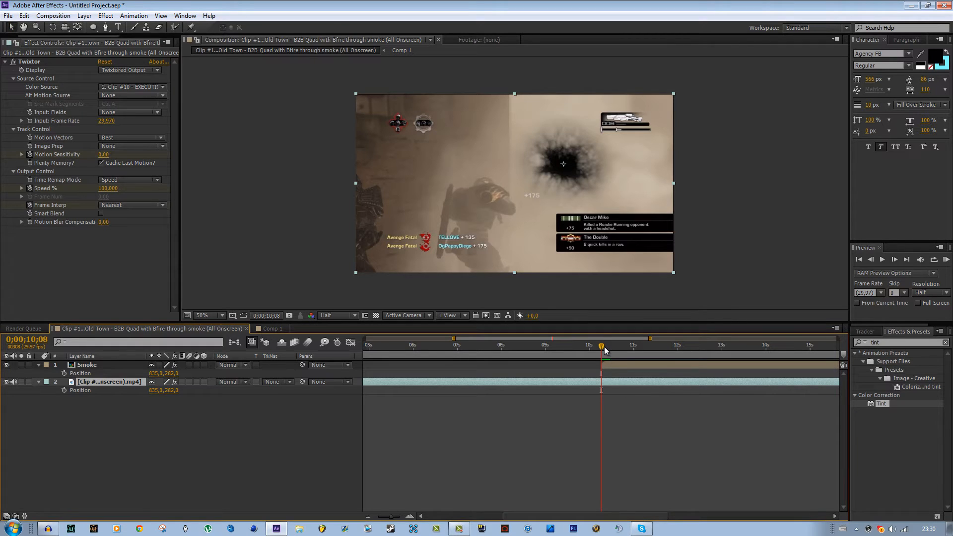
key("u")
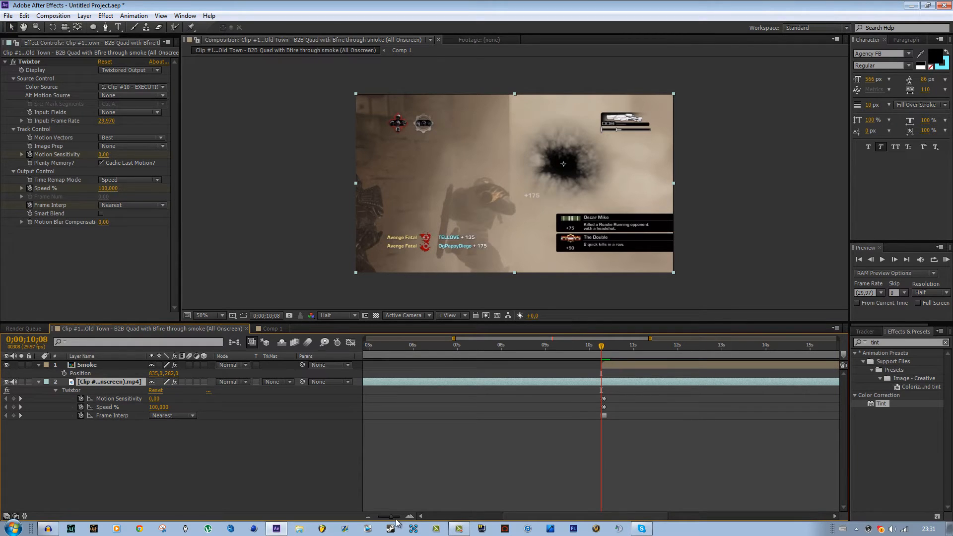
left_click_drag(396, 521, 400, 522)
left_click(619, 346)
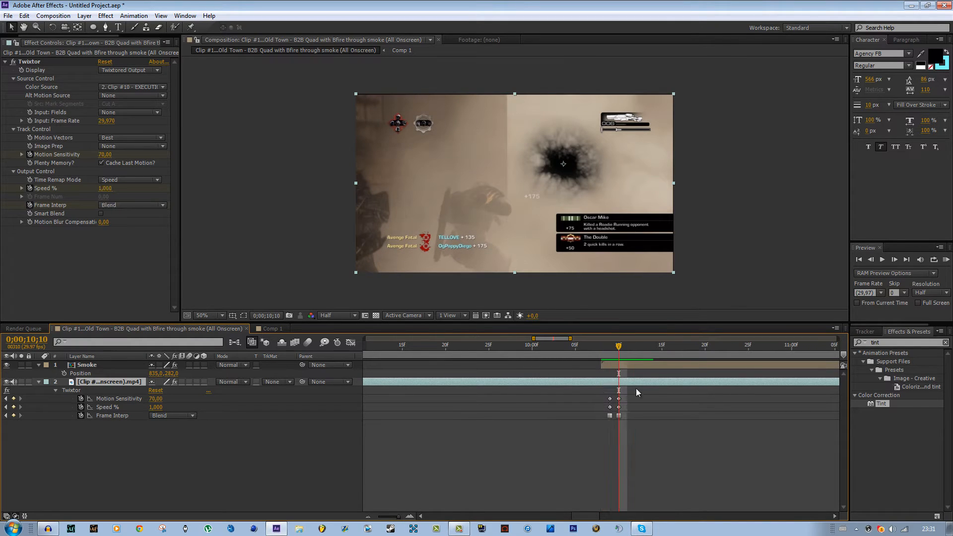
key("s")
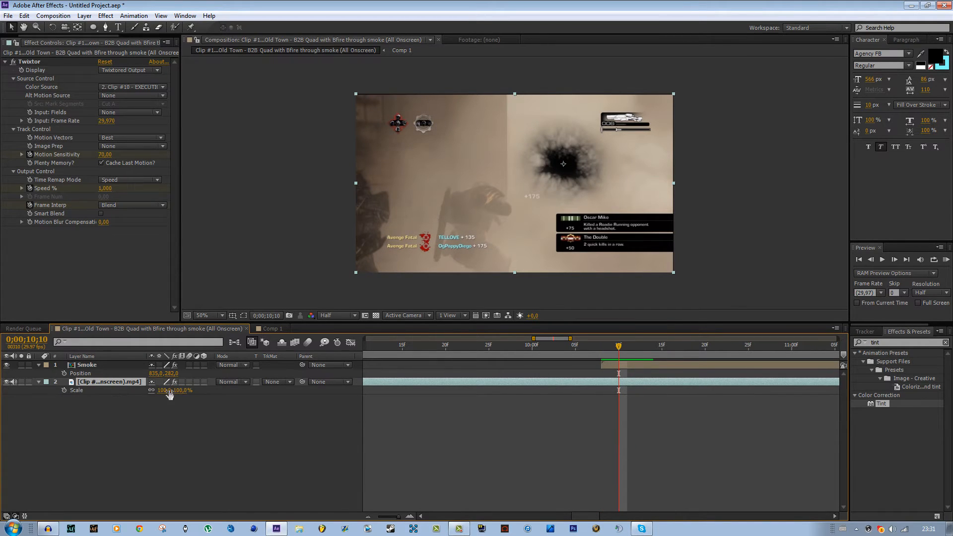
left_click(65, 390)
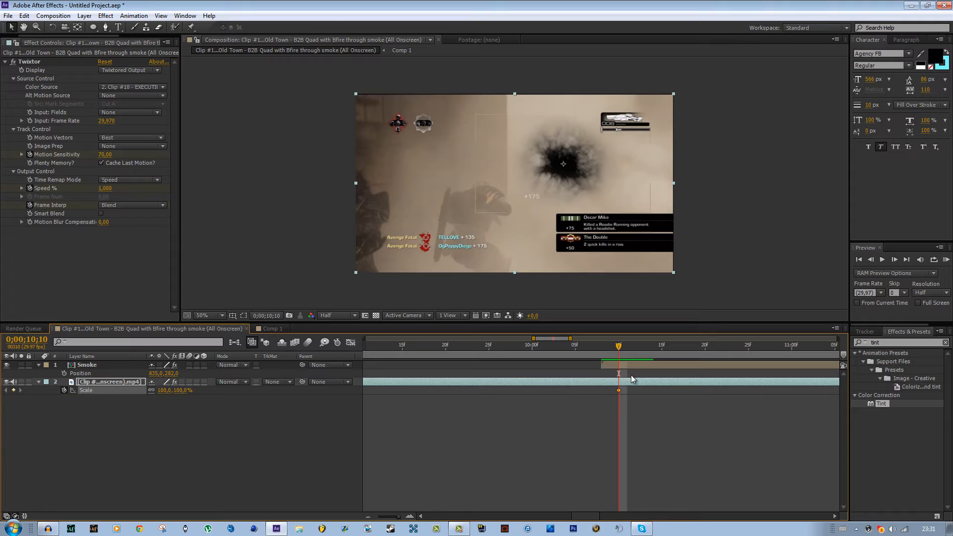
left_click(633, 379)
- Start the clip layer's zoom with a 100% Scale keyframe at 0;00;10;16
left_click_drag(620, 346, 644, 362)
key("u")
left_click(670, 353)
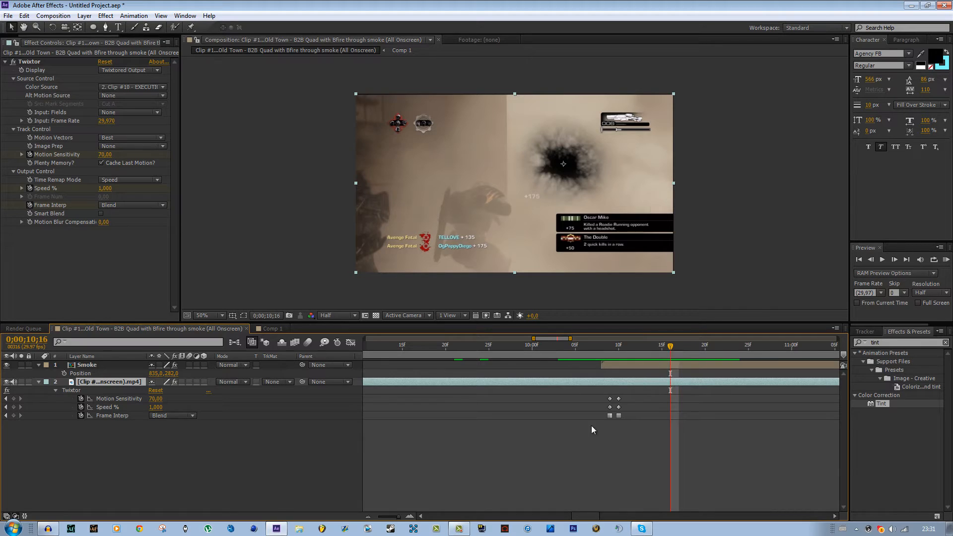
left_click_drag(586, 517, 592, 518)
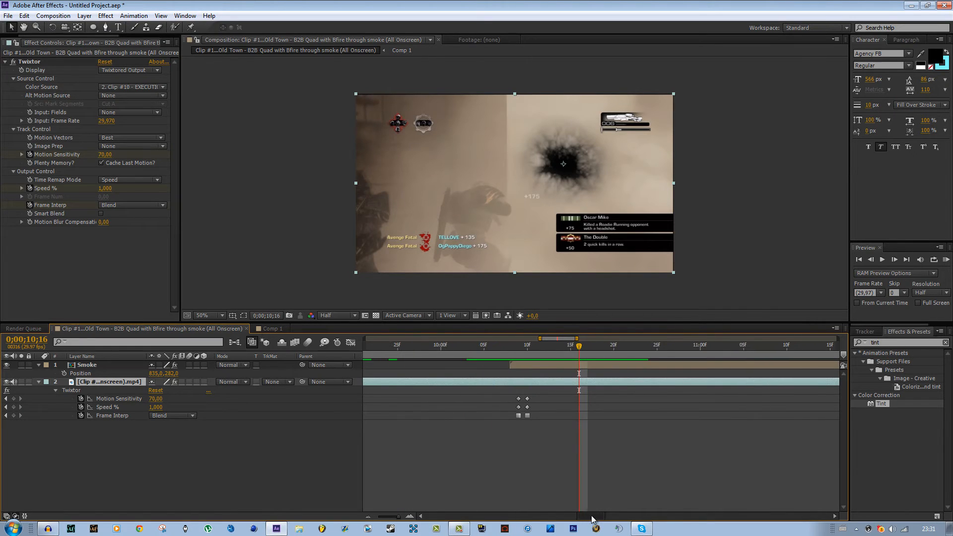
key("s")
left_click(64, 390)
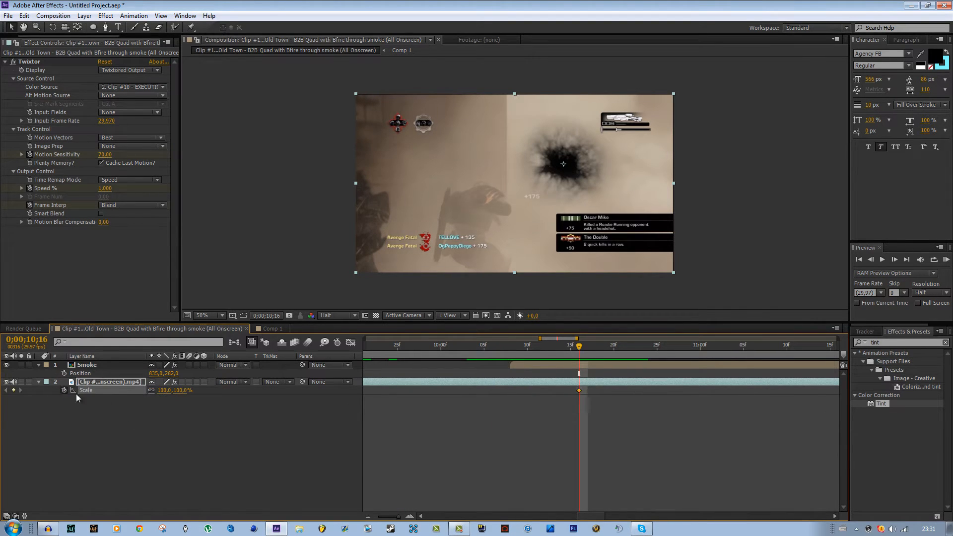
- Set the clip layer's Scale to 6500% at 0;00;11;26 and scrub through the zoom to check it
left_click_drag(399, 518, 389, 517)
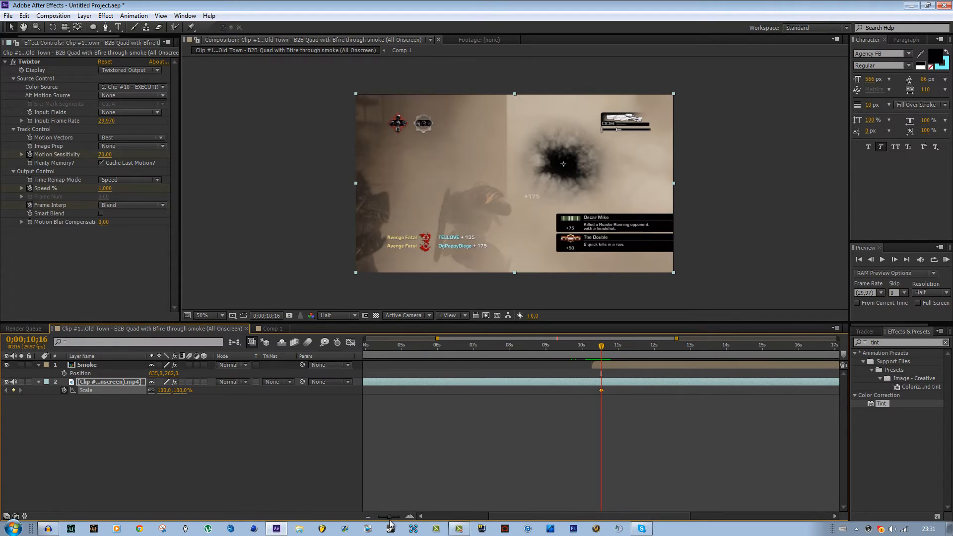
left_click_drag(599, 350, 652, 350)
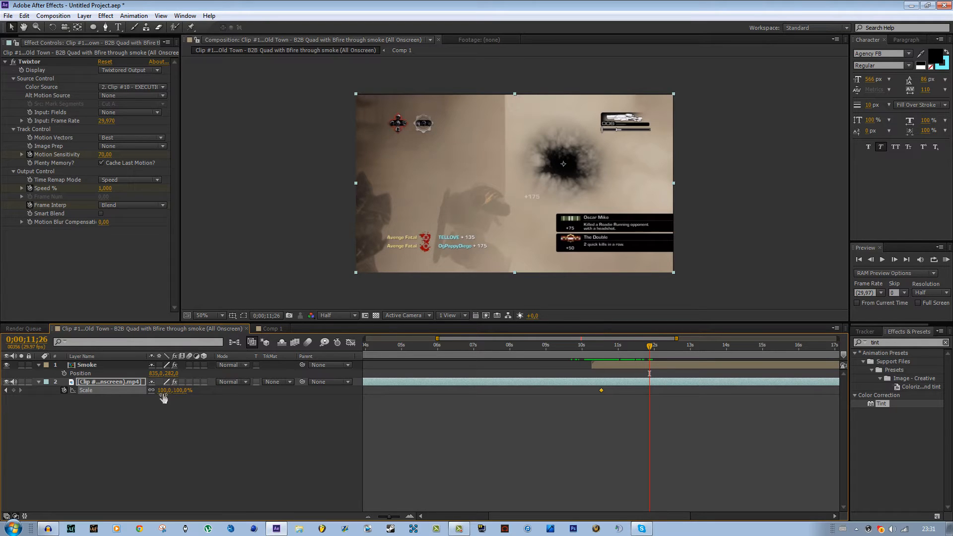
left_click_drag(164, 390, 725, 385)
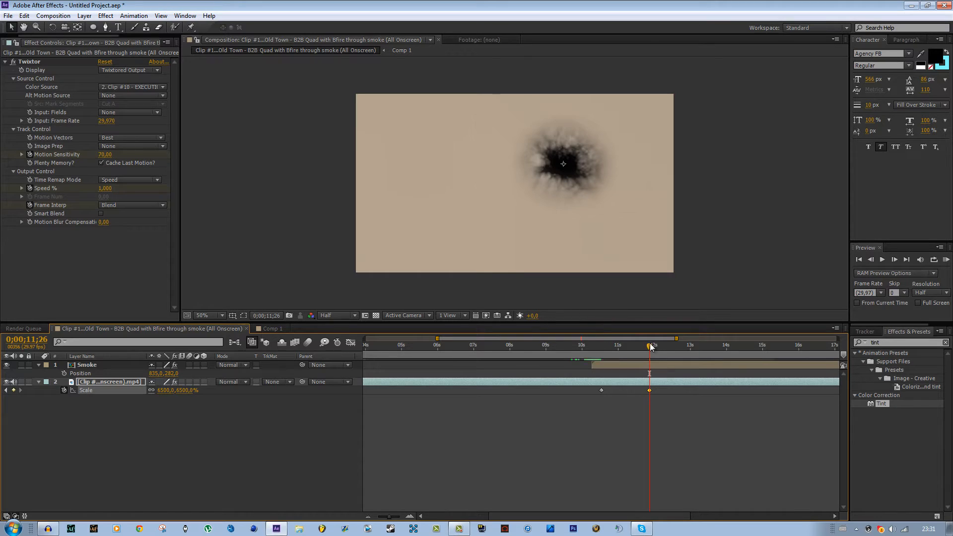
left_click_drag(626, 348, 603, 353)
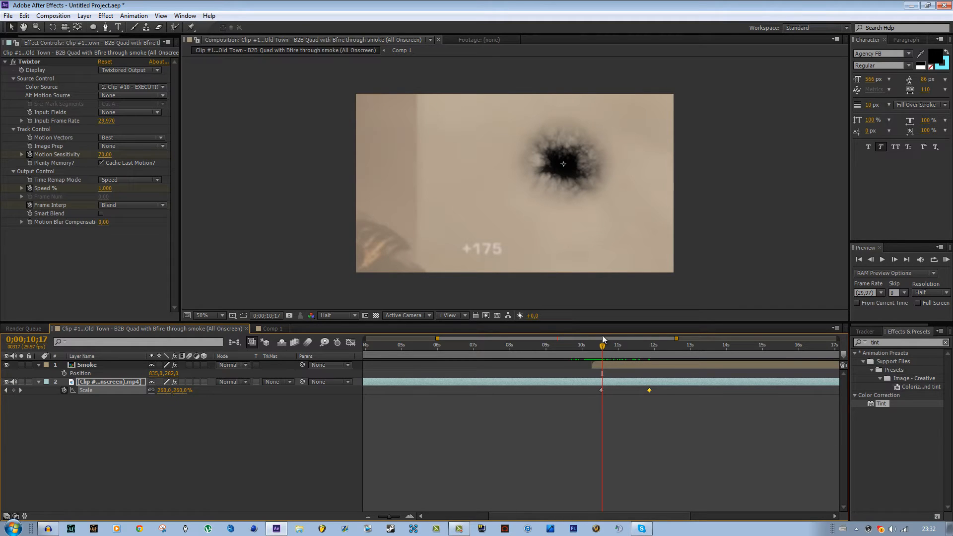
left_click_drag(602, 345, 656, 362)
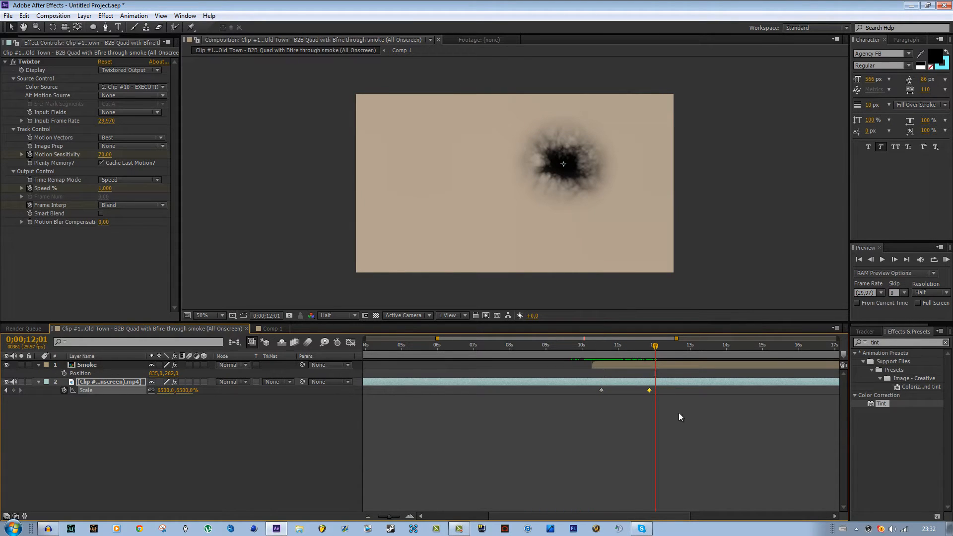
- Apply the Exponential Scale keyframe assistant to the clip layer's two Scale keyframes and scrub through the resulting zoom
left_click_drag(678, 413, 559, 389)
right_click(601, 390)
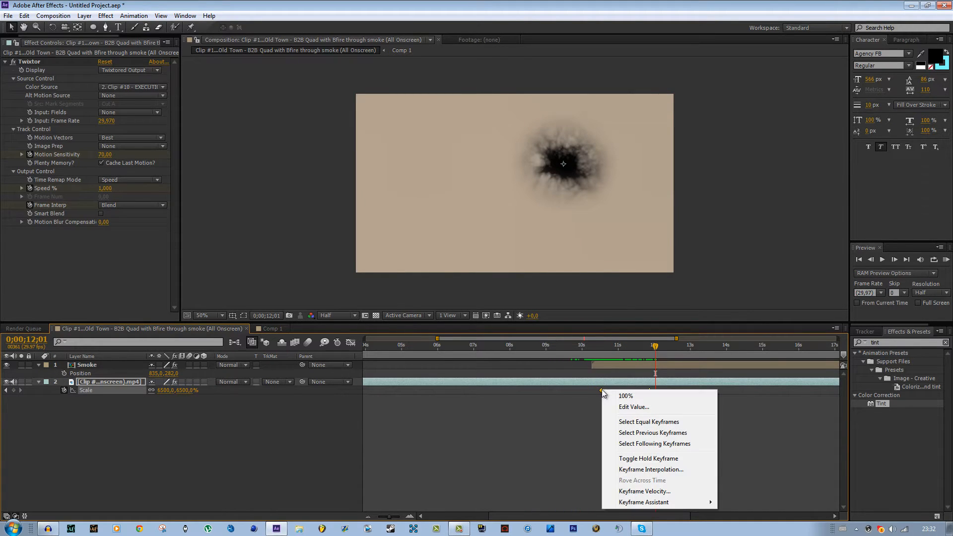
mouse_move(653, 502)
left_click(754, 470)
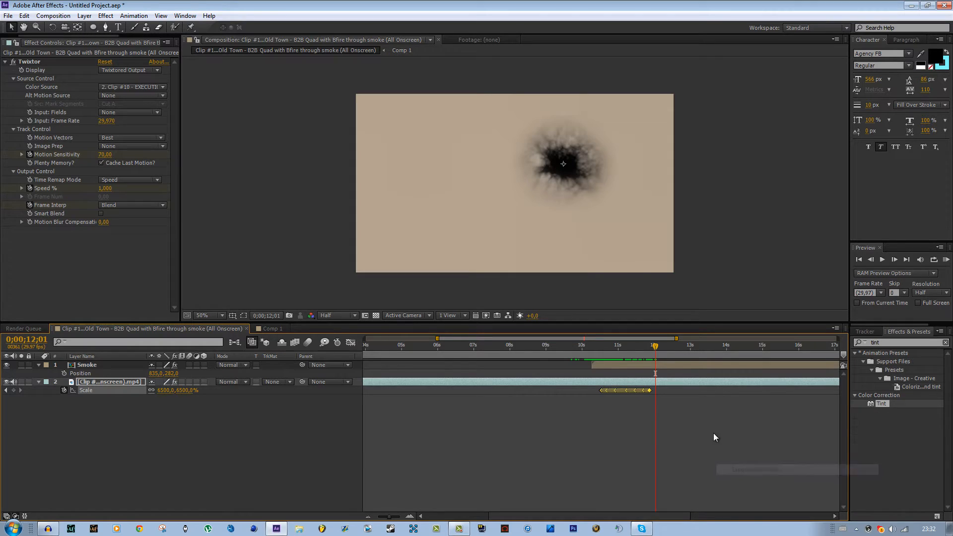
right_click(599, 392)
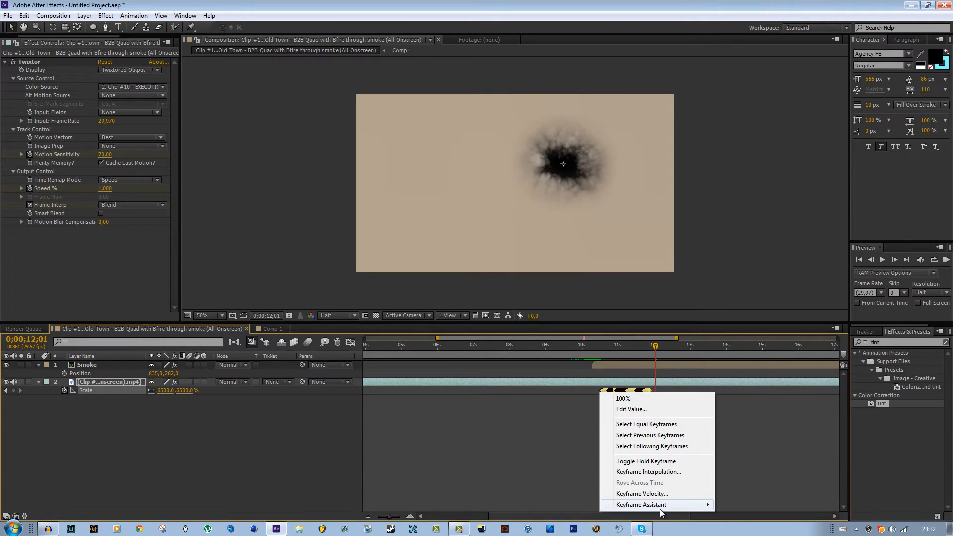
mouse_move(660, 505)
left_click(567, 414)
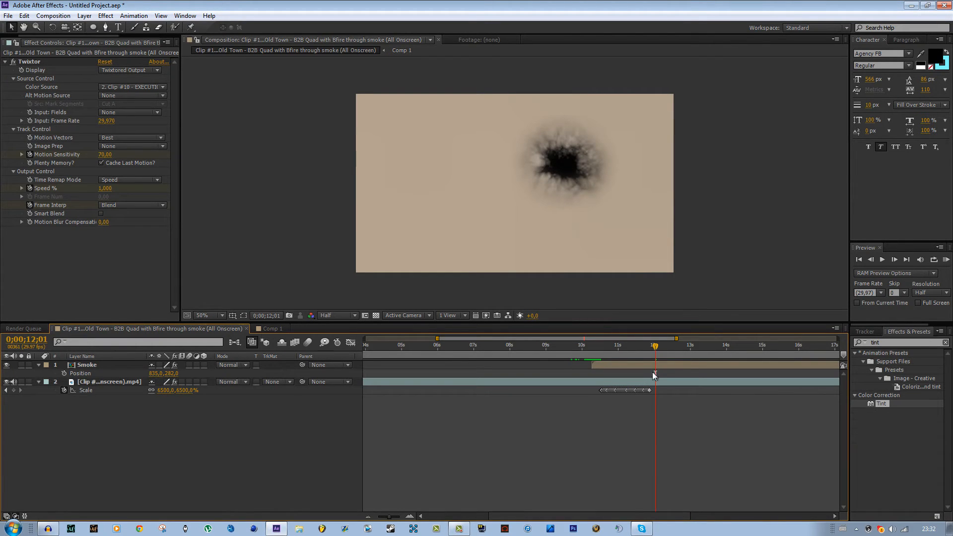
left_click_drag(633, 347, 601, 353)
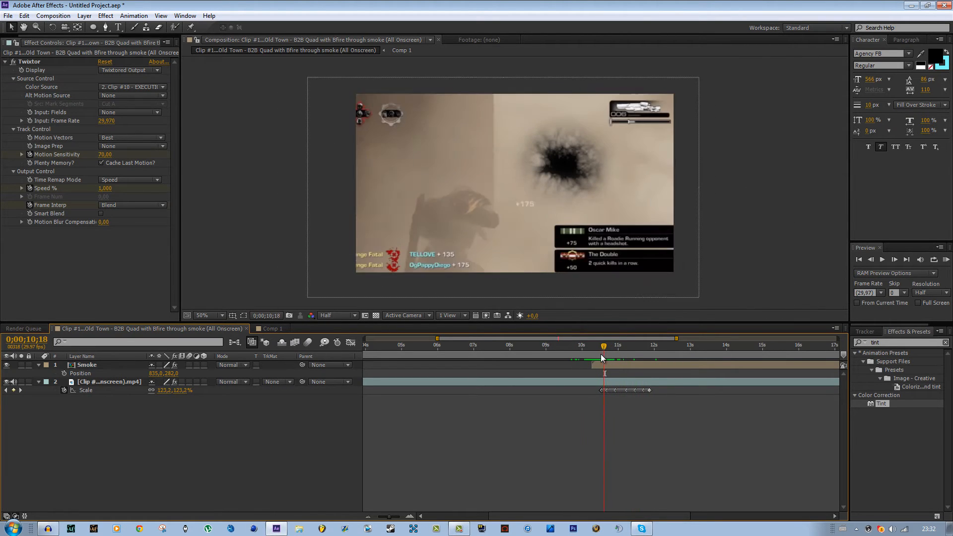
- Parent the Smoke layer to the clip layer at 0;00;10;16 and check that both zoom together
left_click_drag(392, 520, 397, 518)
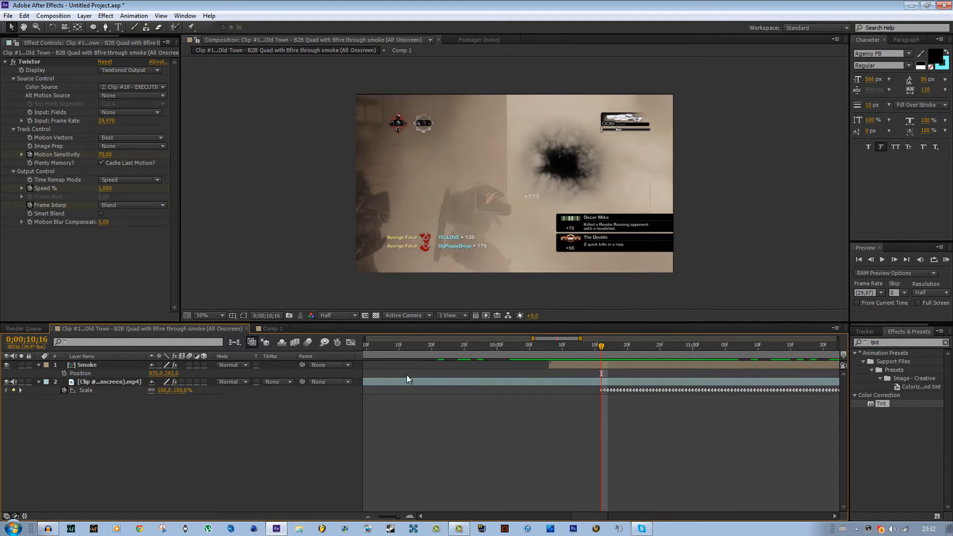
left_click_drag(302, 364, 89, 381)
mouse_move(600, 349)
left_mouse_down()
mouse_move(763, 352)
mouse_move(610, 355)
left_mouse_up()
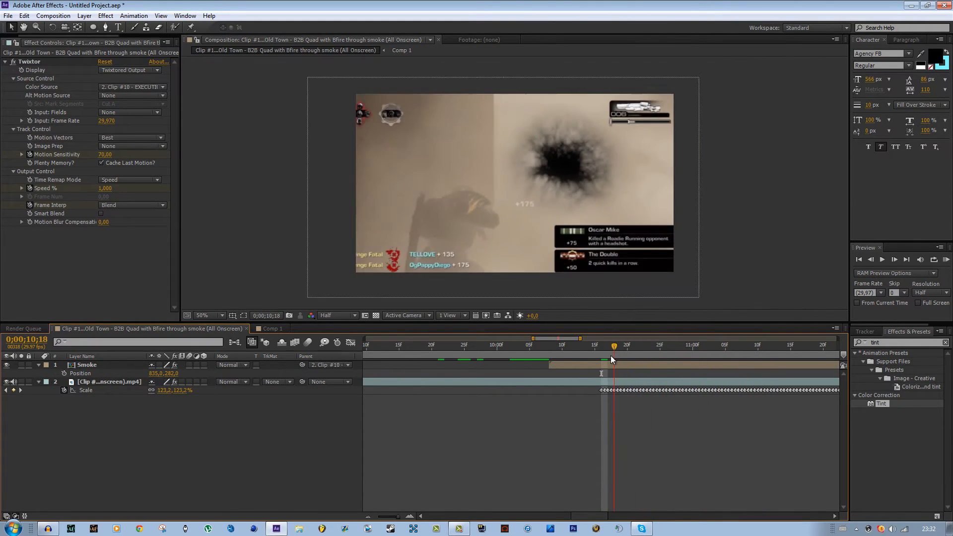
- Add a 0° Rotation keyframe to the clip layer at 0;00;10;16 and show all its keyframed properties
left_click(546, 382)
key("r")
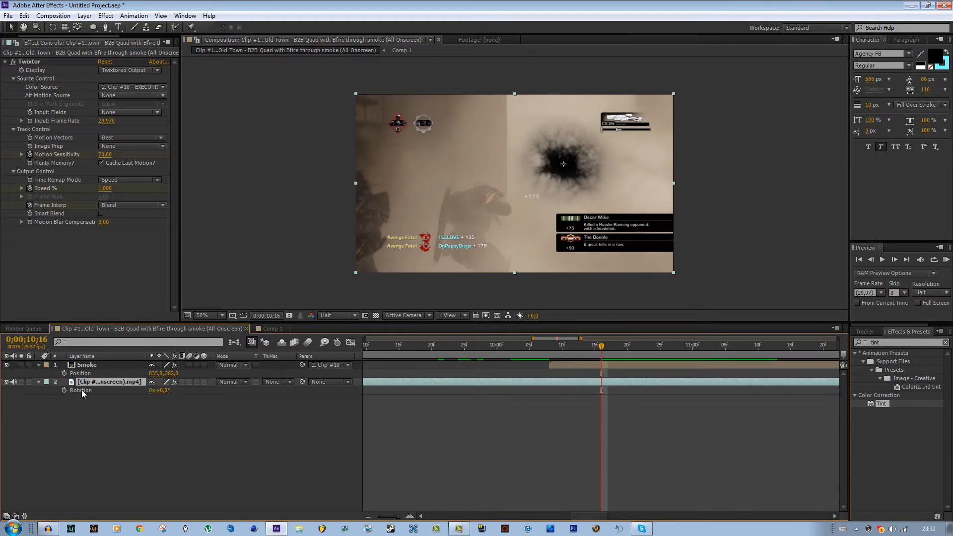
left_click(64, 390)
key("u")
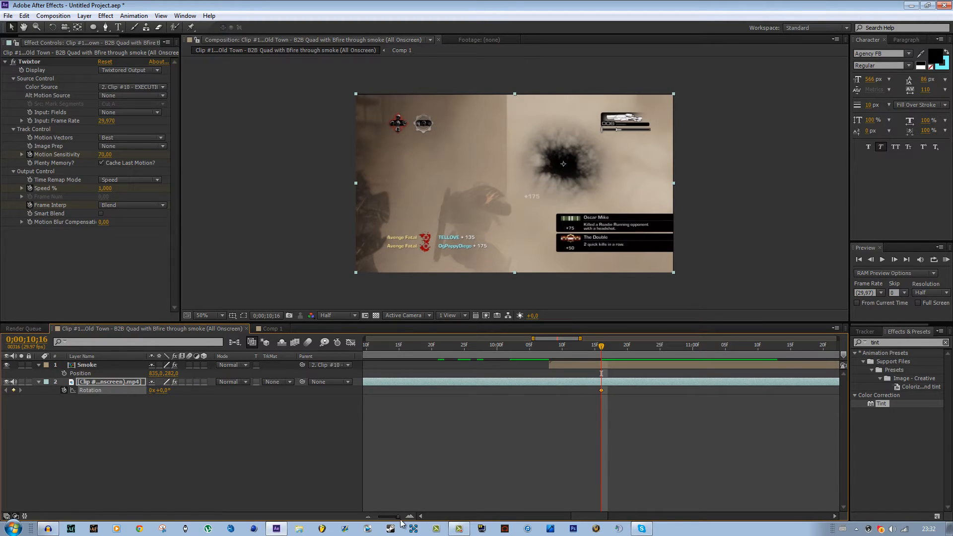
- Set a slight clockwise Rotation on the clip layer at 0;00;11;26, where the zoom ends, and scrub back through it
left_click_drag(399, 518, 397, 519)
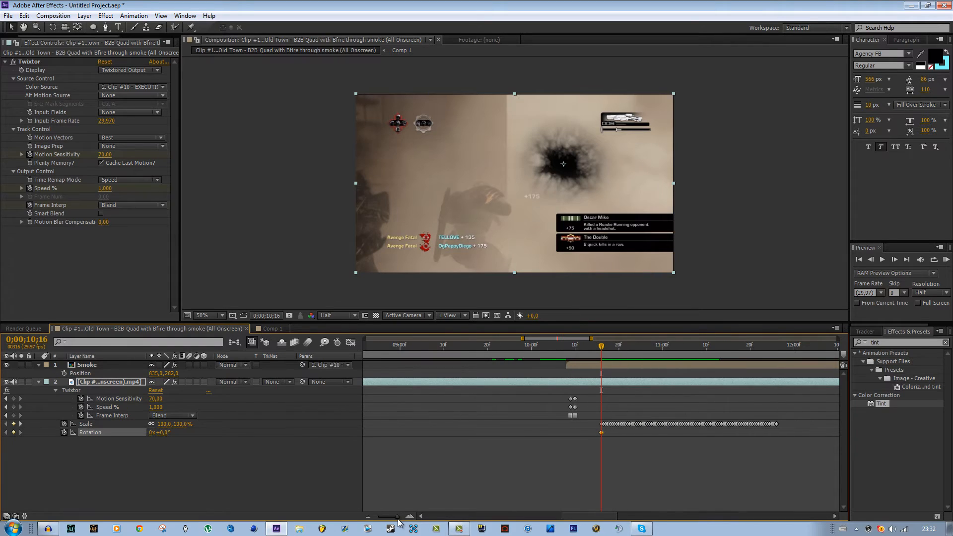
left_click(776, 347)
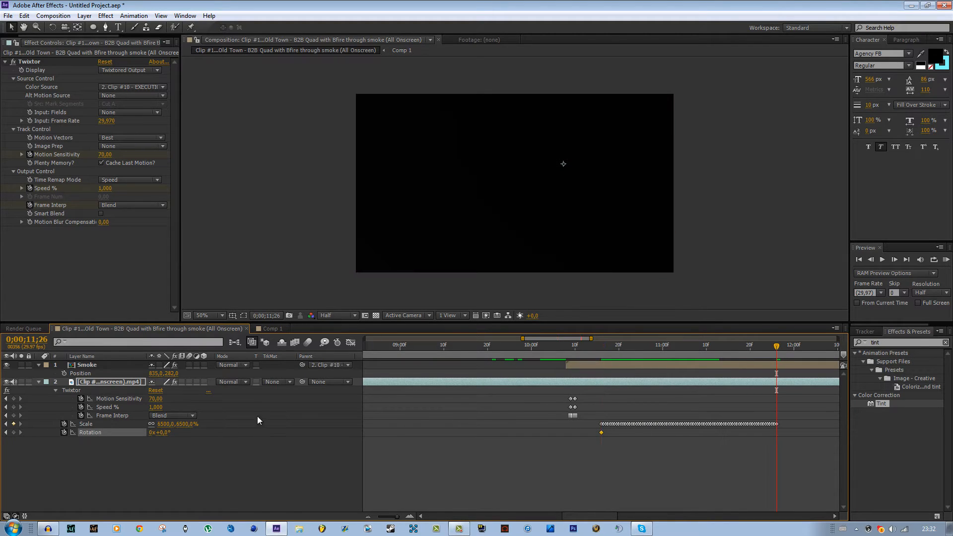
left_click(164, 433)
key("Return")
left_click_drag(761, 347, 643, 386)
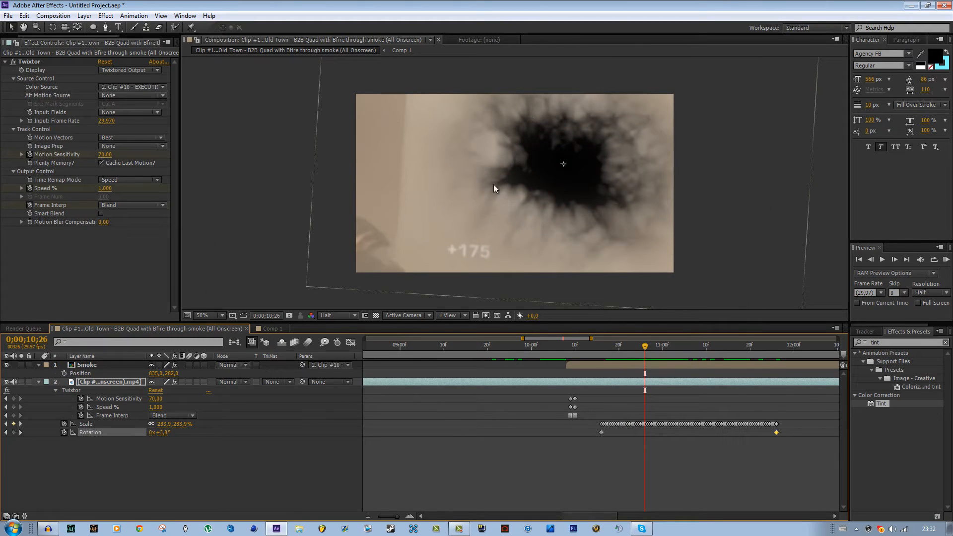
- Reduce the Smoke layer's Scale to 37% at 0;00;10;19
left_click(666, 365)
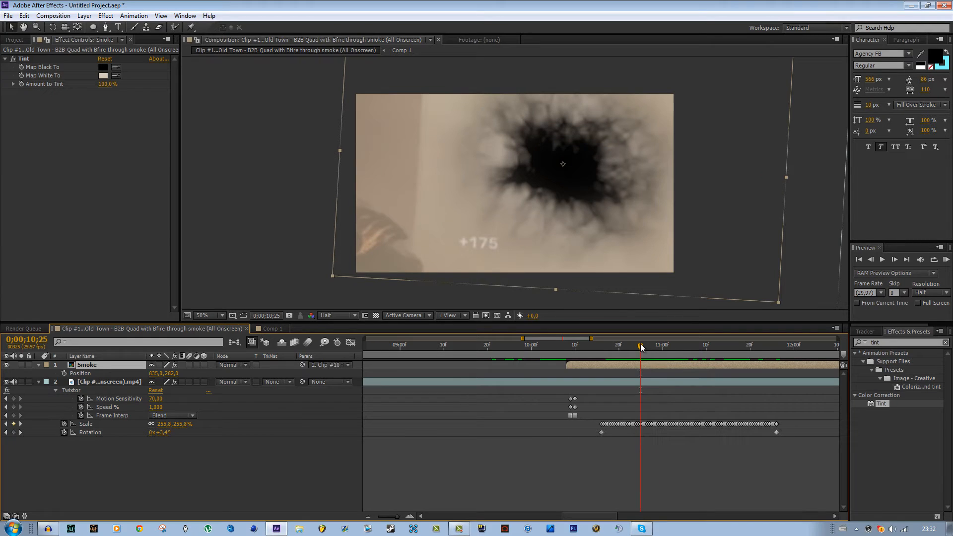
left_click_drag(642, 345, 616, 344)
key("s")
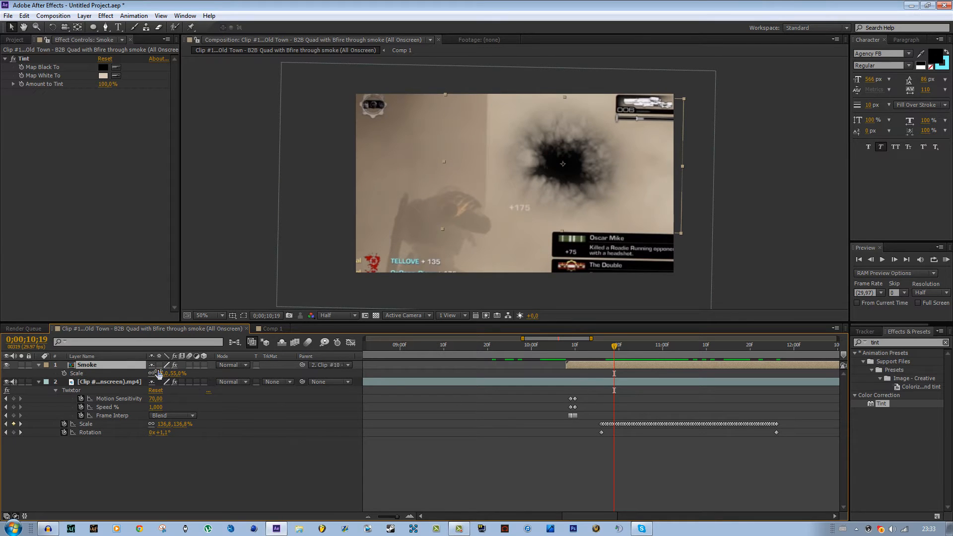
left_click_drag(159, 374, 150, 371)
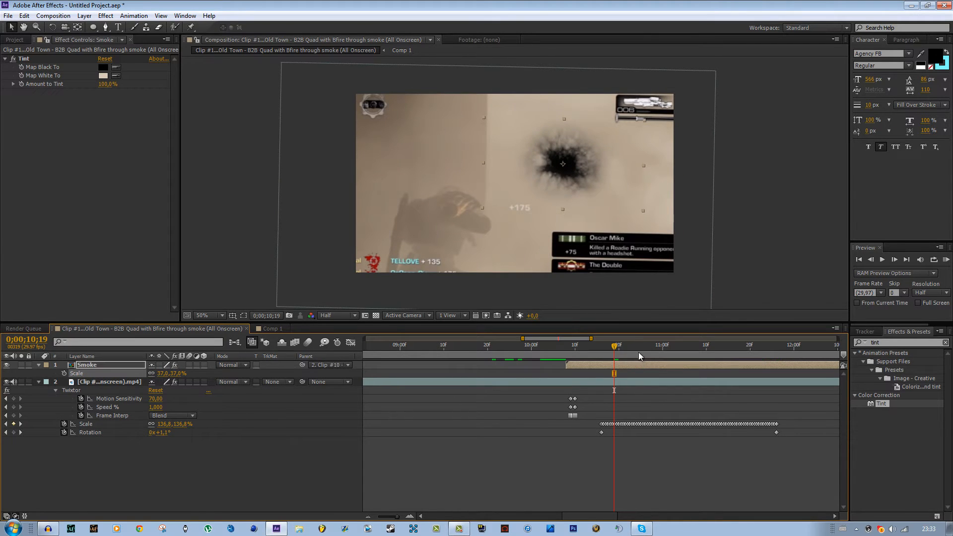
- Keyframe the Smoke layer's Opacity from 0% at 0;00;10;27 to 100% at 0;00;11;02 and scrub on to 0;00;11;08
left_click_drag(615, 346, 651, 347)
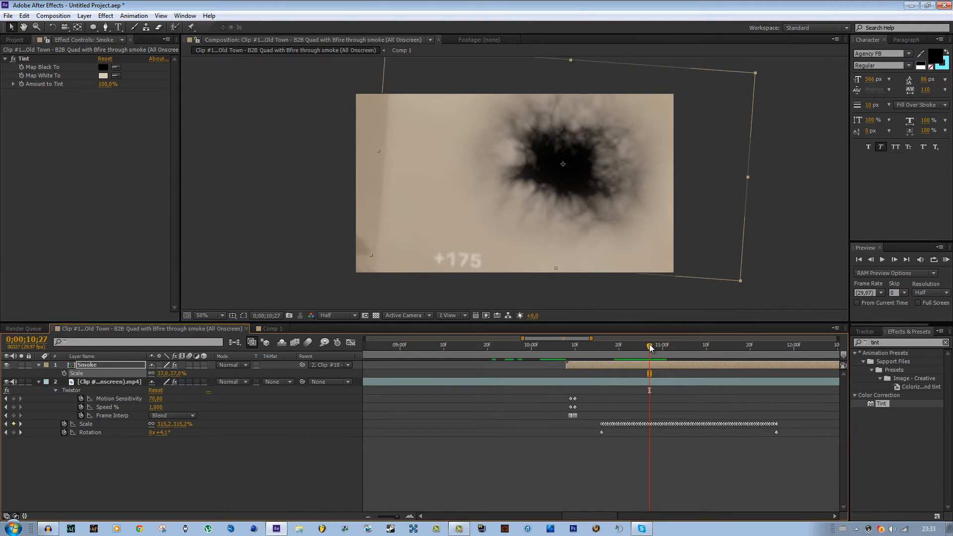
key("t")
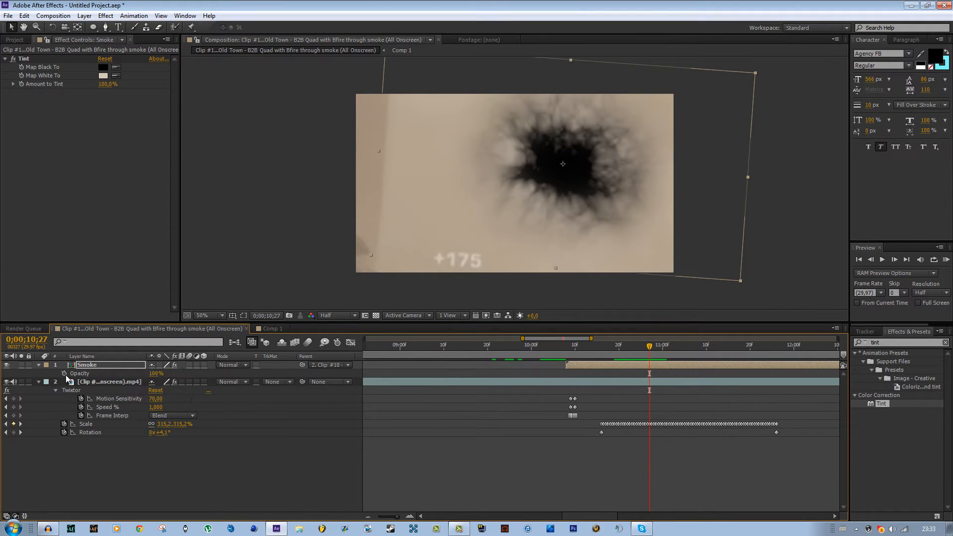
left_click_drag(155, 373, 146, 376)
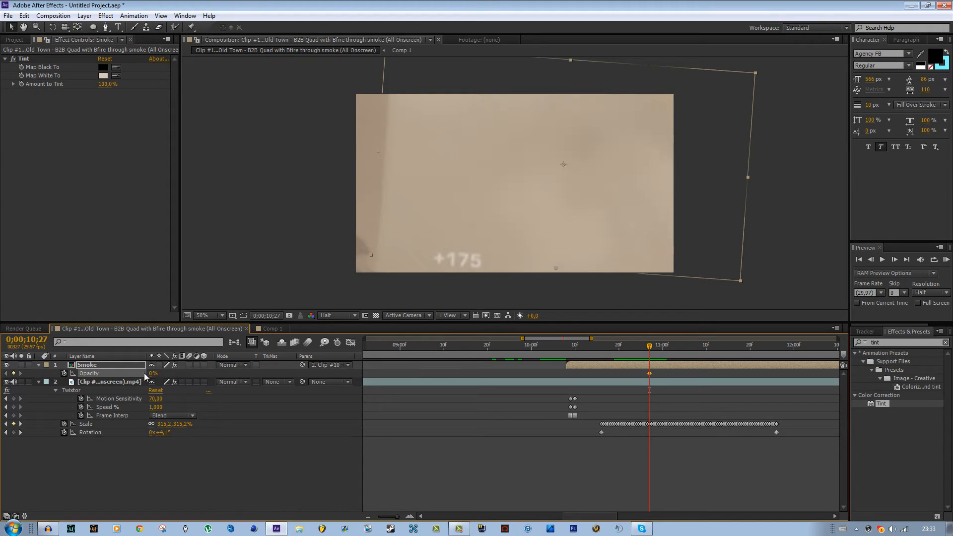
left_click_drag(649, 347, 667, 349)
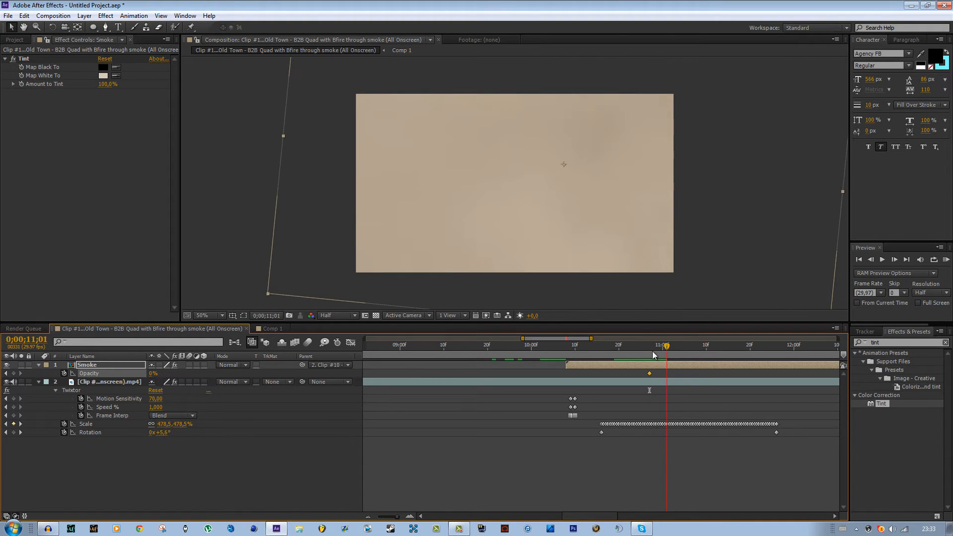
left_click_drag(154, 374, 284, 375)
left_click_drag(665, 347, 698, 359)
left_click(671, 373)
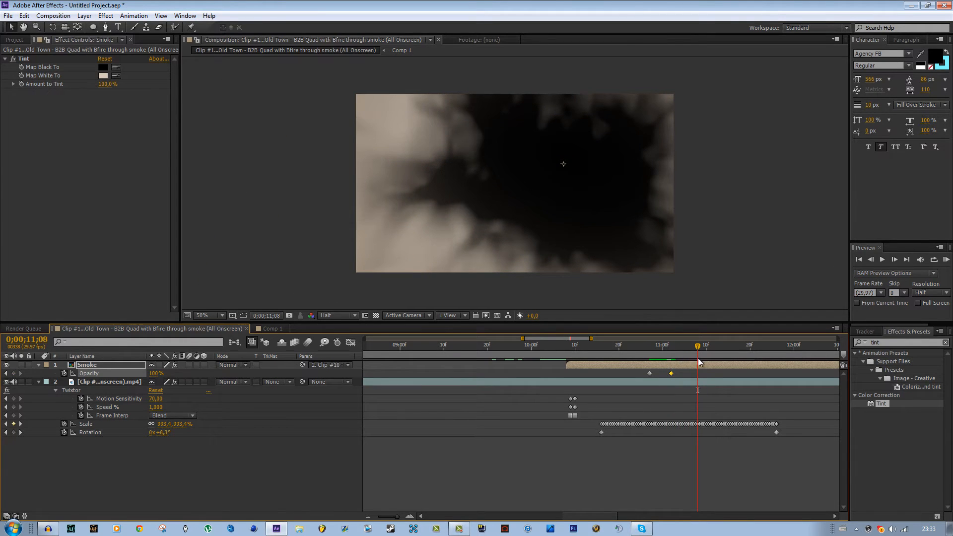
- Duplicate the Smoke layer at 0;00;11;08 and reduce the copy's Scale to 19%
left_click(703, 368)
key("ctrl+d")
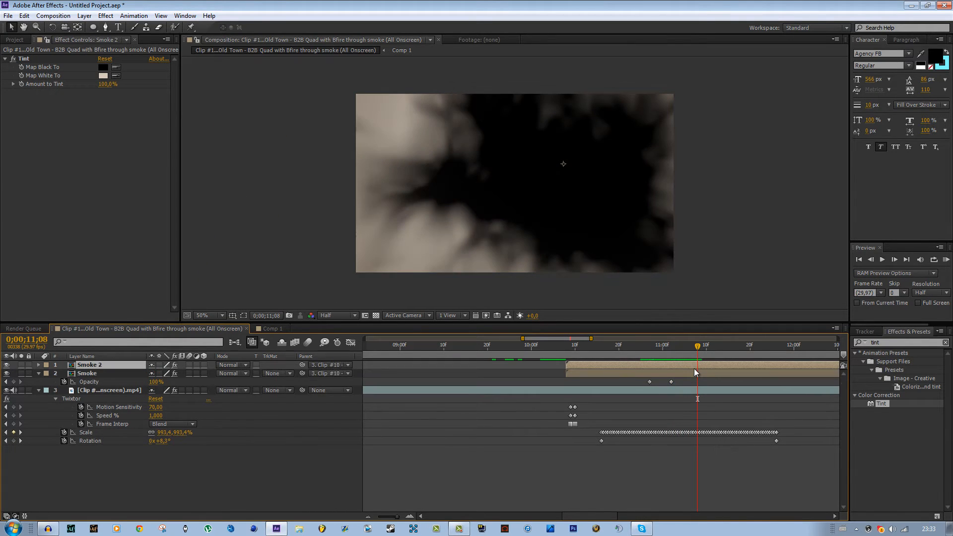
key("s")
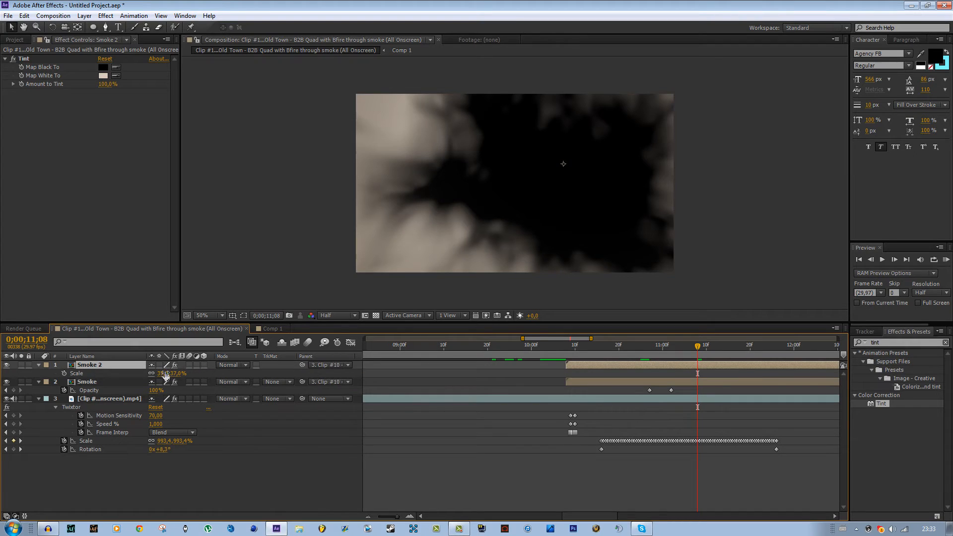
left_click_drag(160, 372, 154, 372)
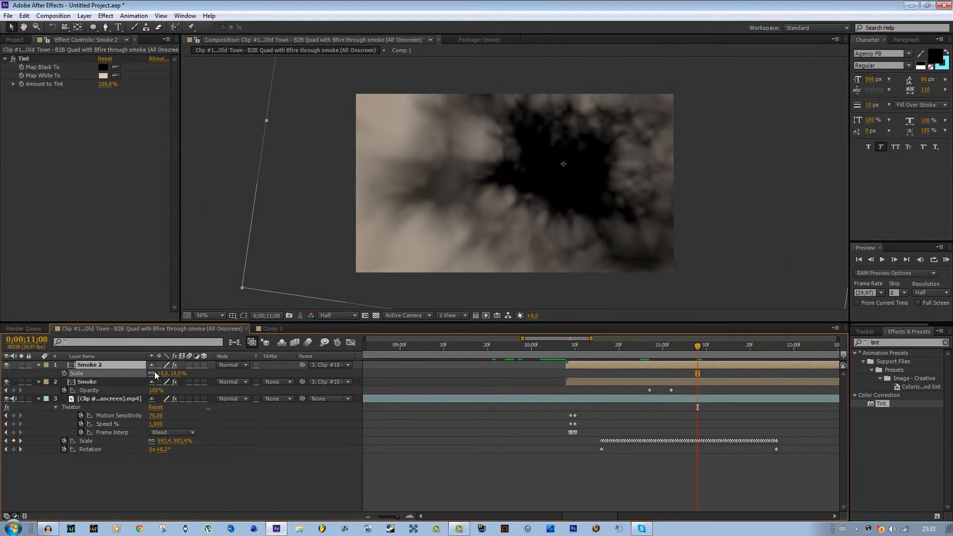
- Set the Smoke 2 layer's Rotation to 14°
key("r")
left_click(163, 374)
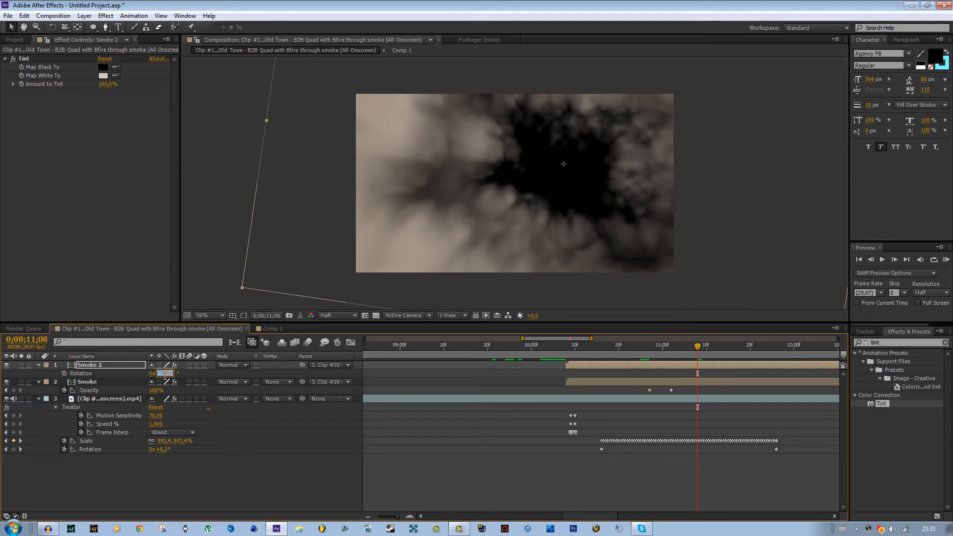
type("14")
key("Return")
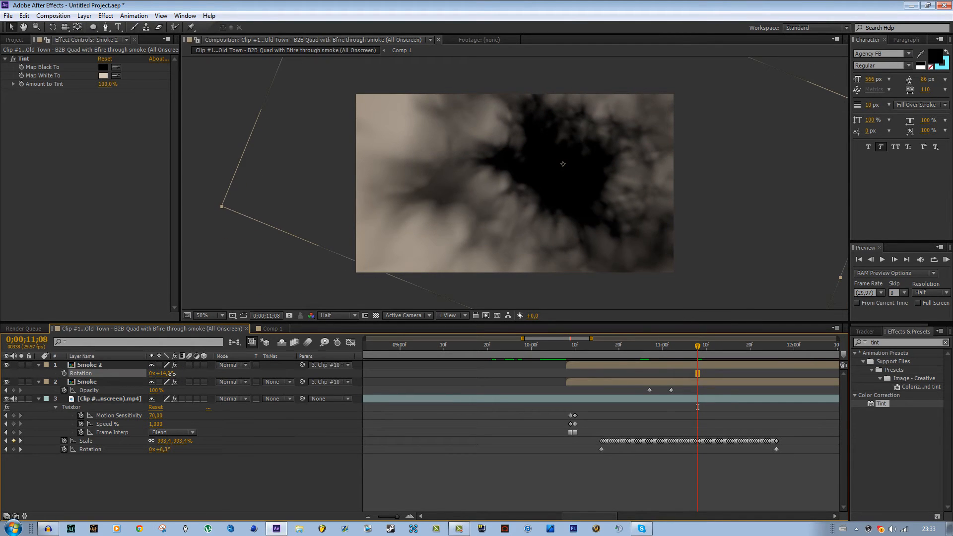
- Retime Smoke 2's Opacity fade-in to run from 0;00;11;03 to 0;00;11;08, removing the surplus keyframes, and trim the layer to start at 0;00;11;03
left_click_drag(692, 351, 675, 353)
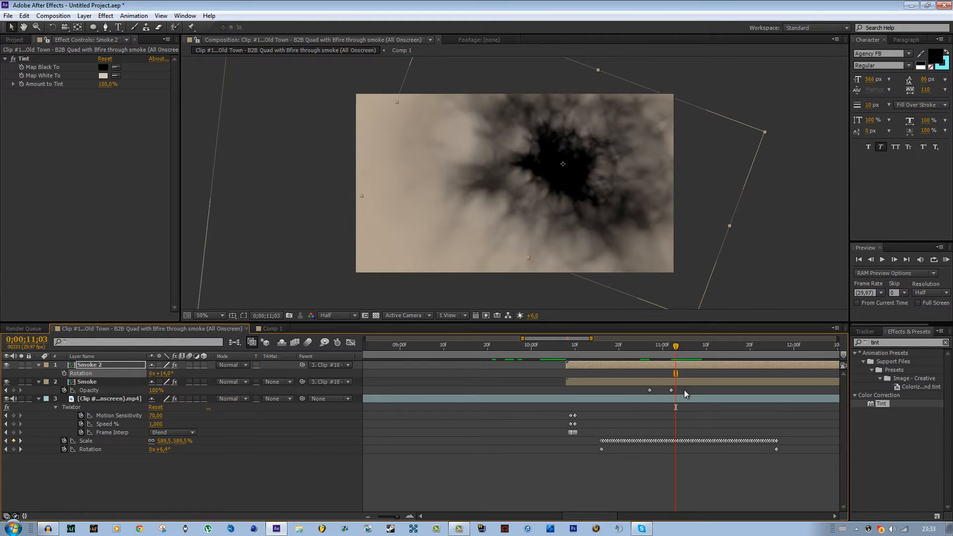
left_click_drag(684, 388, 623, 392)
left_click(697, 368)
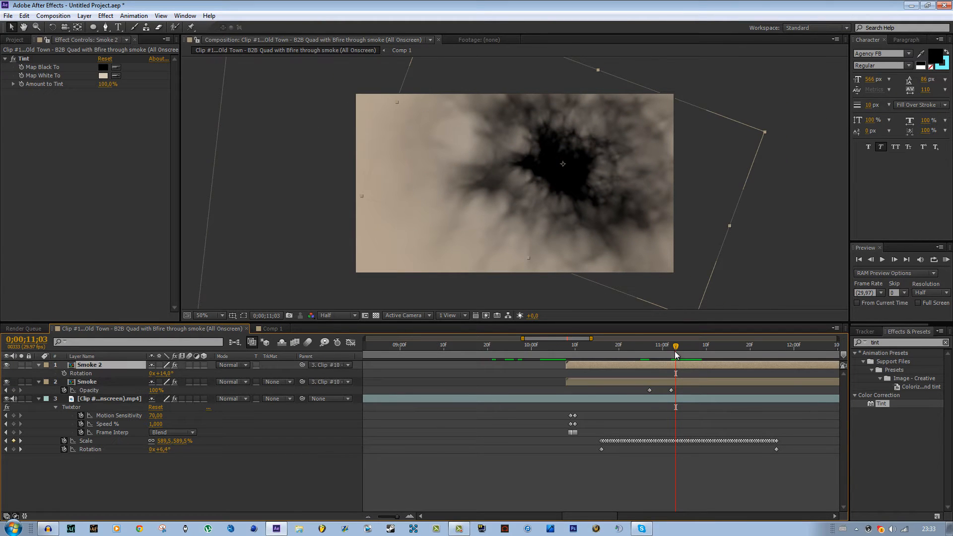
mouse_move(675, 350)
left_mouse_down()
mouse_move(665, 350)
mouse_move(680, 352)
left_mouse_up()
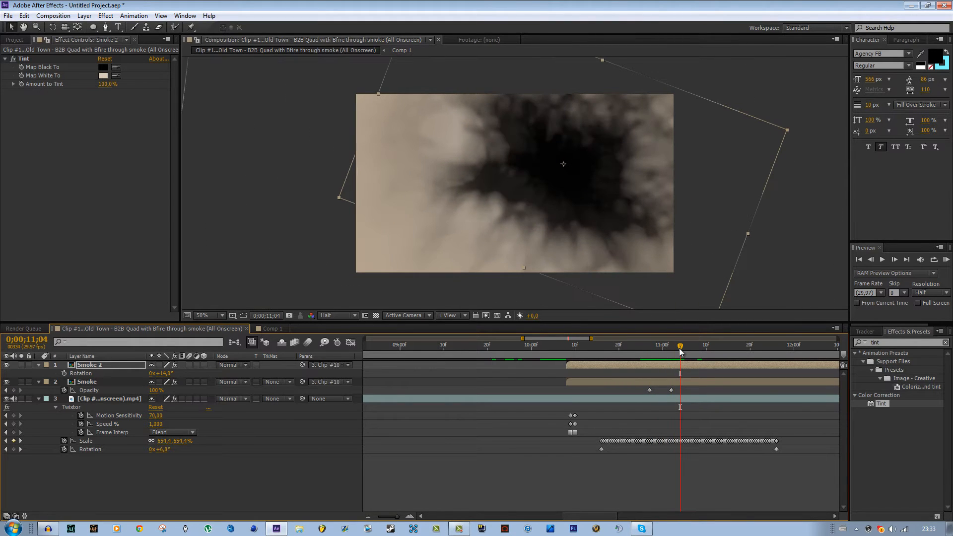
key("t")
left_click(645, 376)
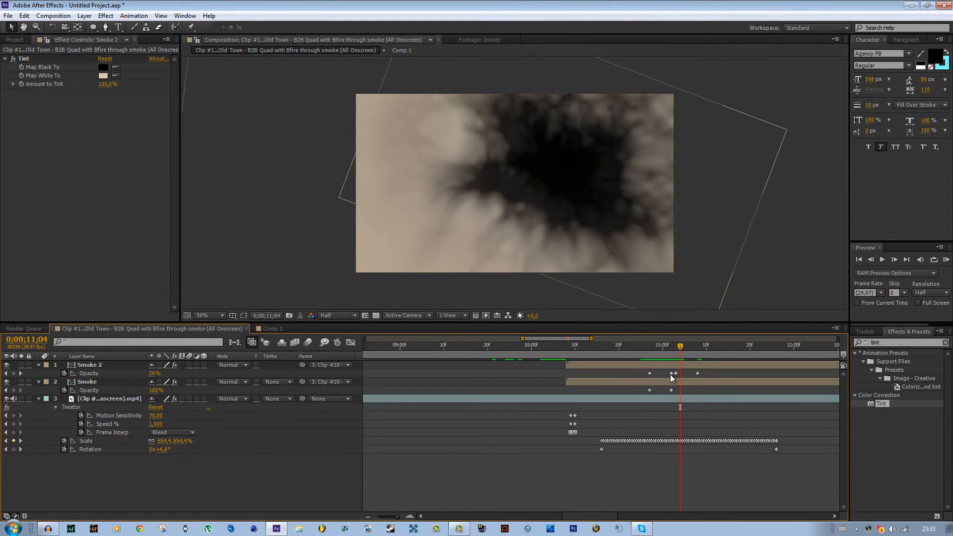
left_click_drag(671, 376, 703, 351)
key("Delete")
- Duplicate the Smoke 2 layer and shift the copy's Opacity keyframes so its fade-in starts at 0;00;11;09
key("ctrl+d")
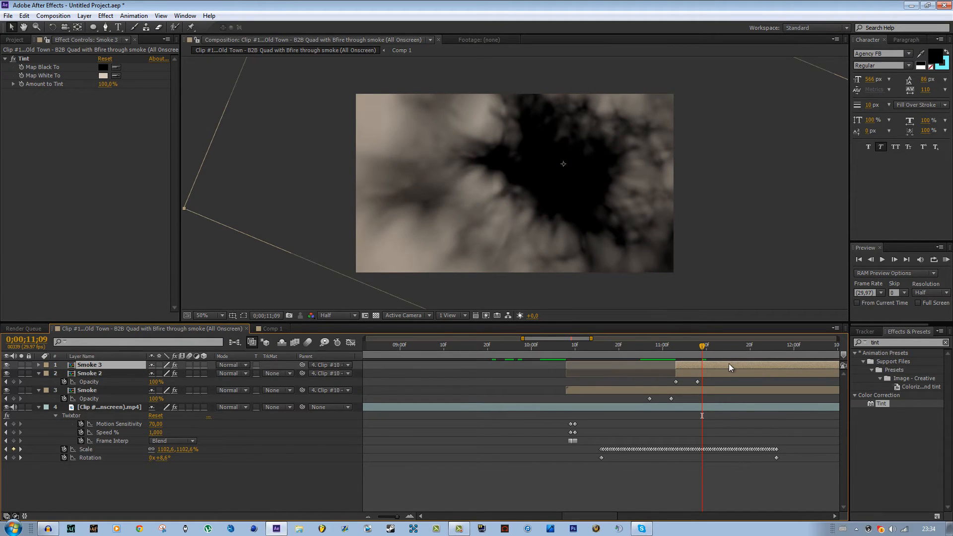
key("t")
mouse_move(703, 370)
left_mouse_down()
mouse_move(665, 379)
mouse_move(703, 378)
left_mouse_up()
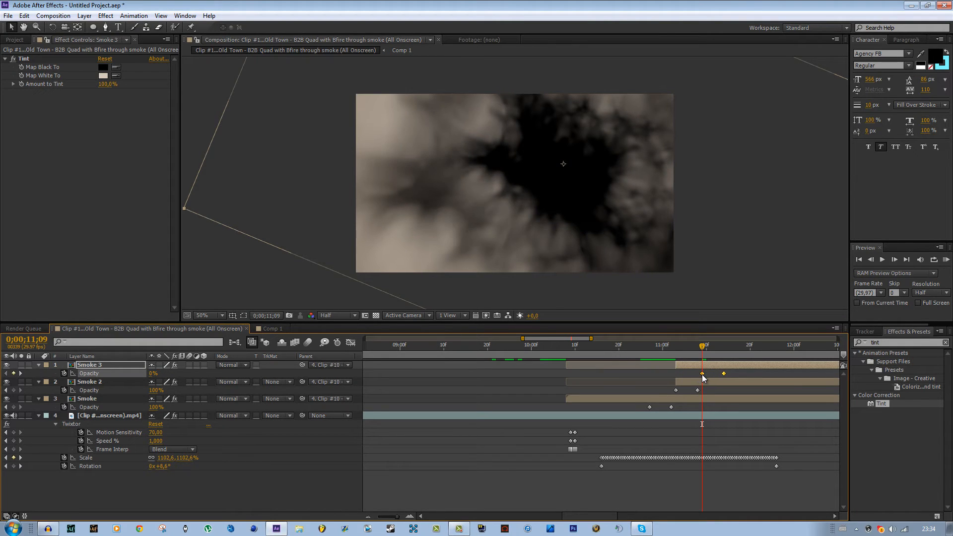
- Set the Smoke 3 layer's Scale to 12% and its Rotation to 30°, judging the result at 0;00;11;15
key("s")
left_click_drag(725, 348, 728, 347)
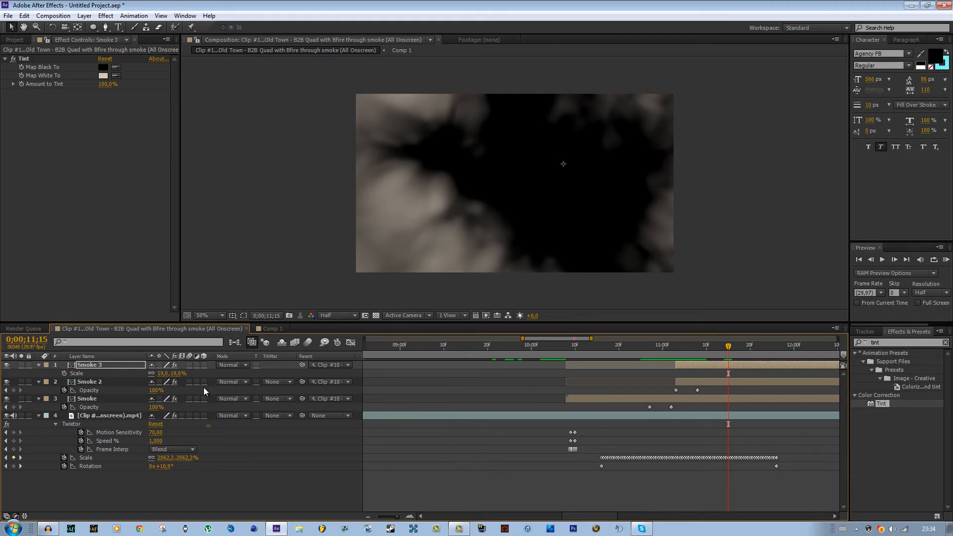
left_click_drag(159, 373, 162, 375)
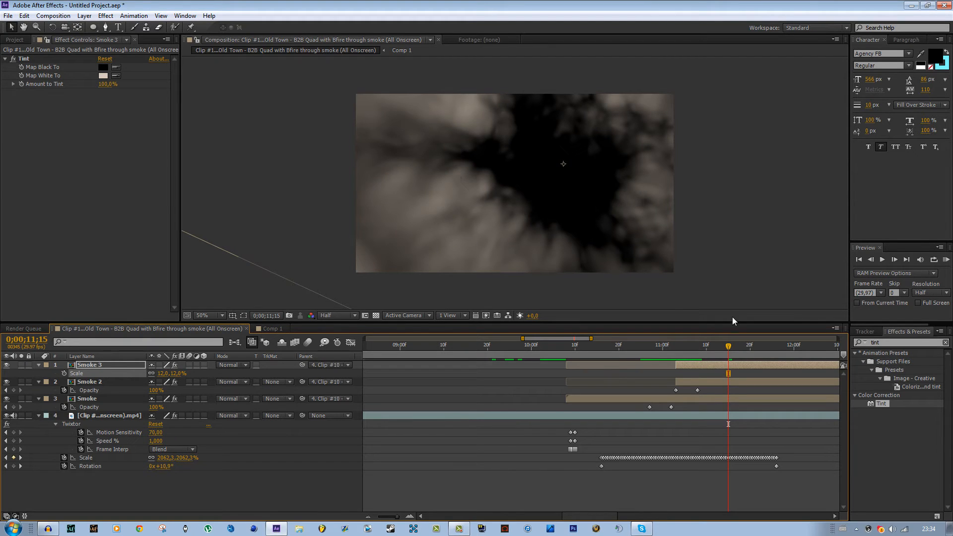
key("r")
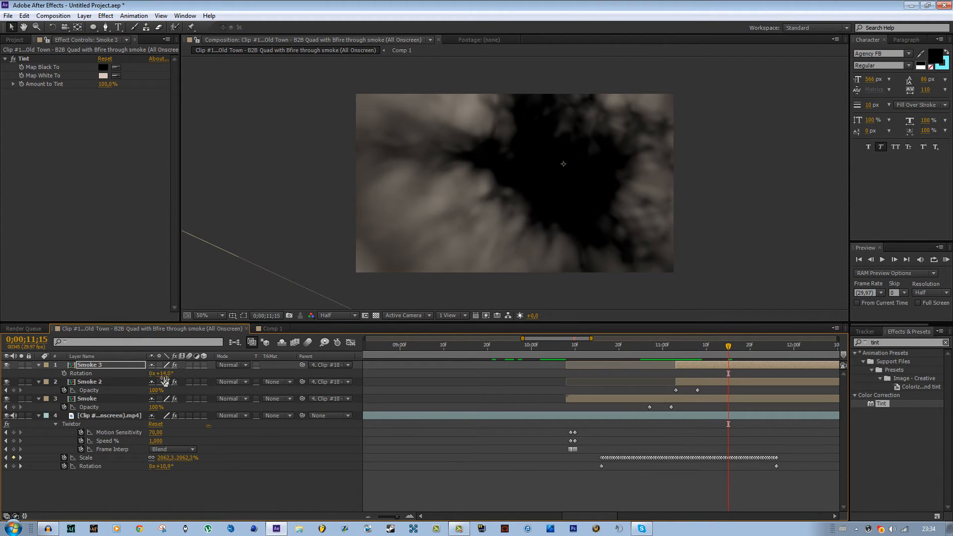
left_click_drag(160, 374, 173, 375)
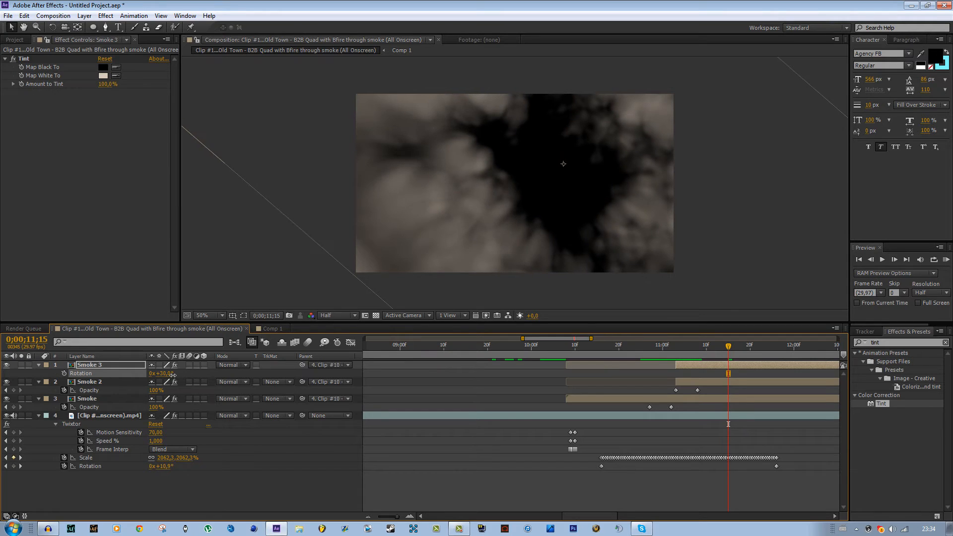
- Fade out Smoke 3 with Opacity keyframes of 100% at 0;00;11;19 and 0% at 0;00;11;26, and scrub back to 0;00;11;02
mouse_move(728, 348)
left_mouse_down()
mouse_move(639, 355)
mouse_move(778, 355)
mouse_move(775, 346)
mouse_move(741, 349)
left_mouse_up()
left_click(746, 362)
key("t")
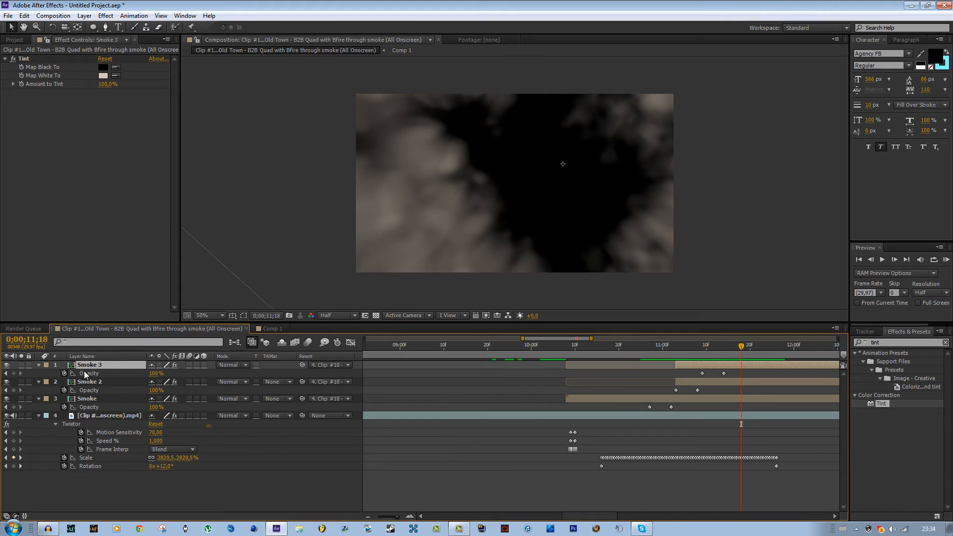
left_click(14, 374)
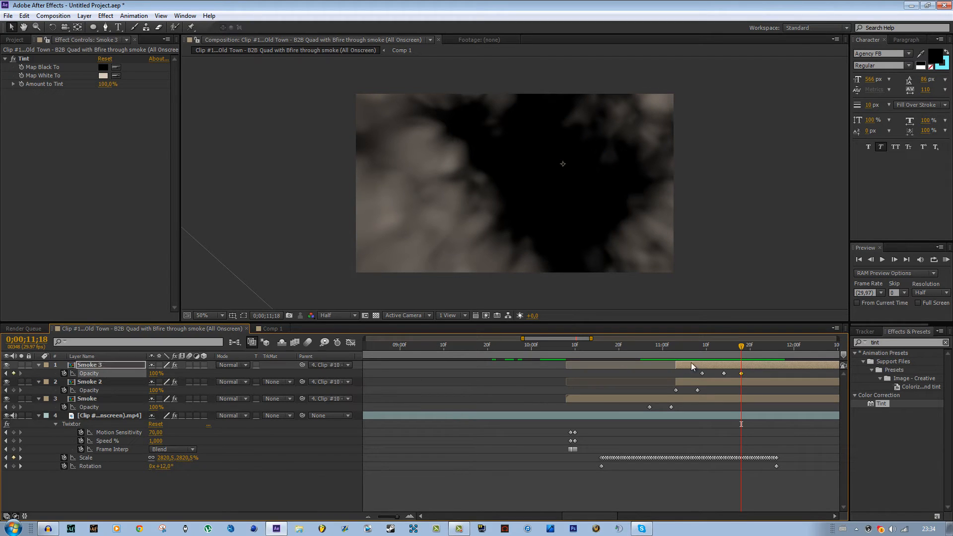
left_click(772, 344)
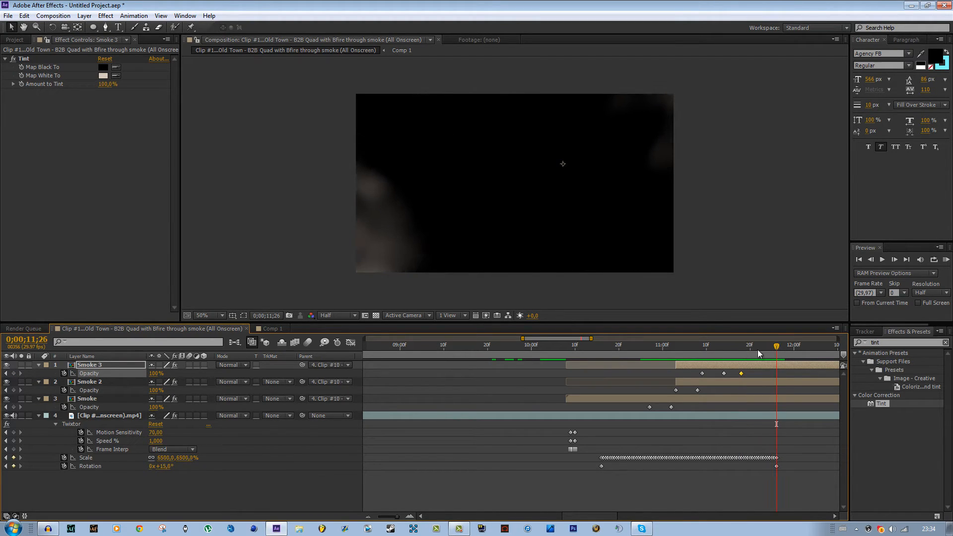
left_click(155, 374)
type("0")
key("Return")
left_click_drag(741, 346, 672, 353)
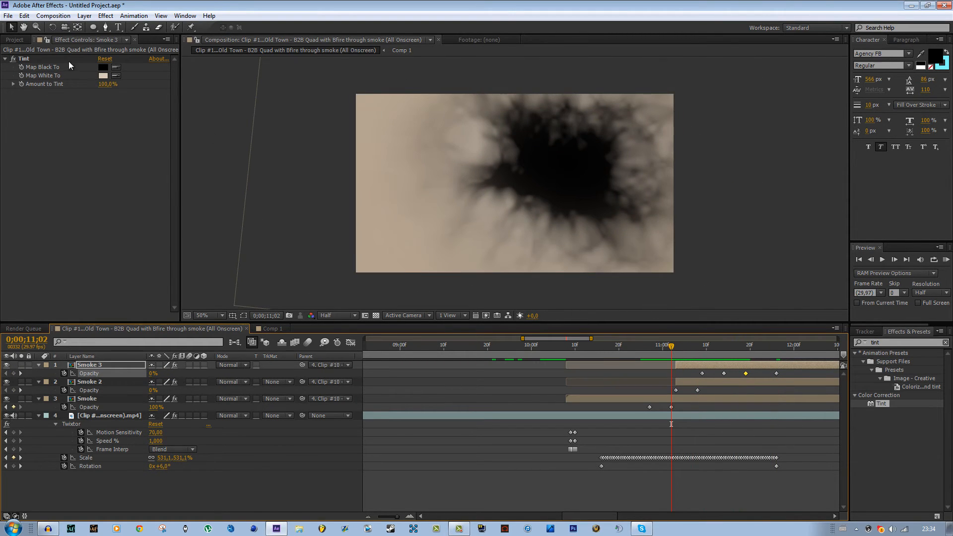
- Place the second gameplay clip, "Trip Dome then Quad", in the composition directly below Smoke 3, starting at about 0;00;11;02
left_click(19, 42)
left_click(59, 147)
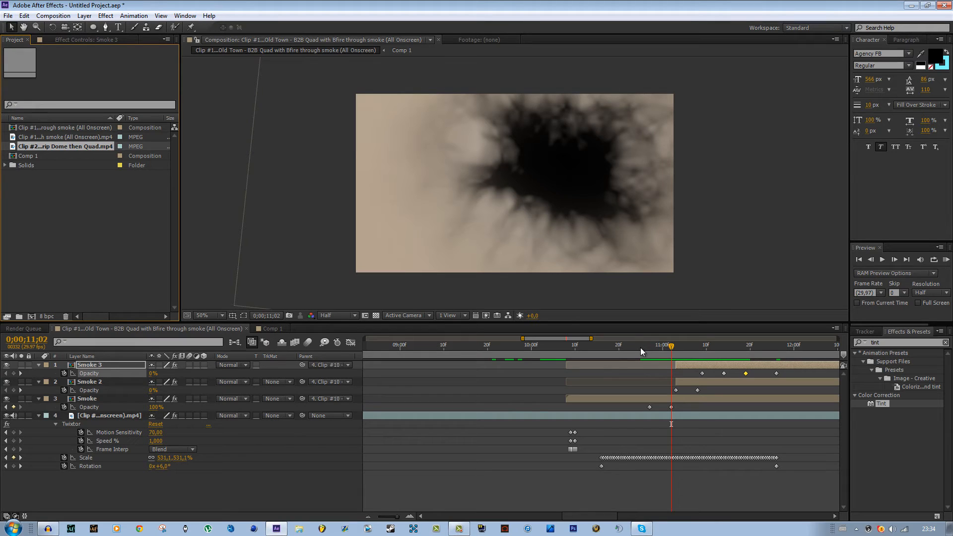
left_click(59, 135)
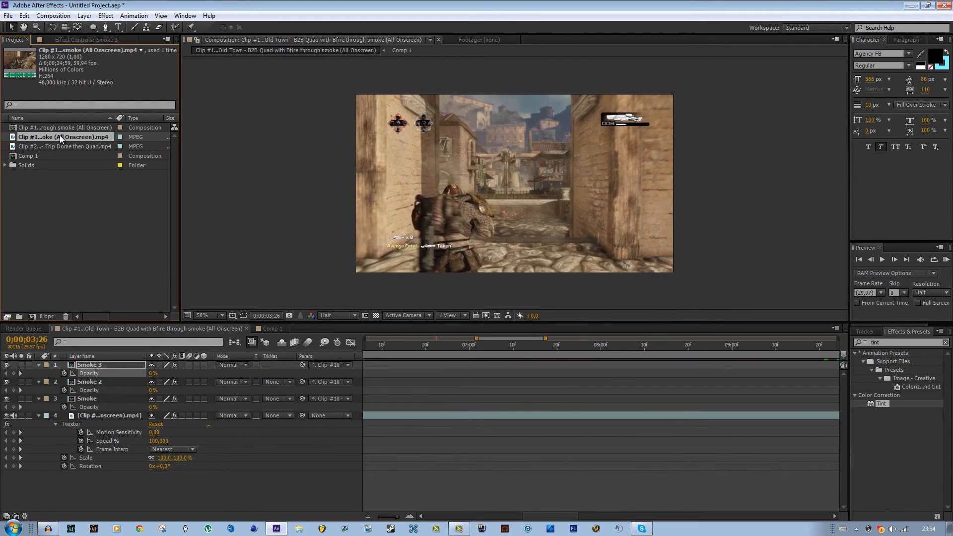
left_click(70, 145)
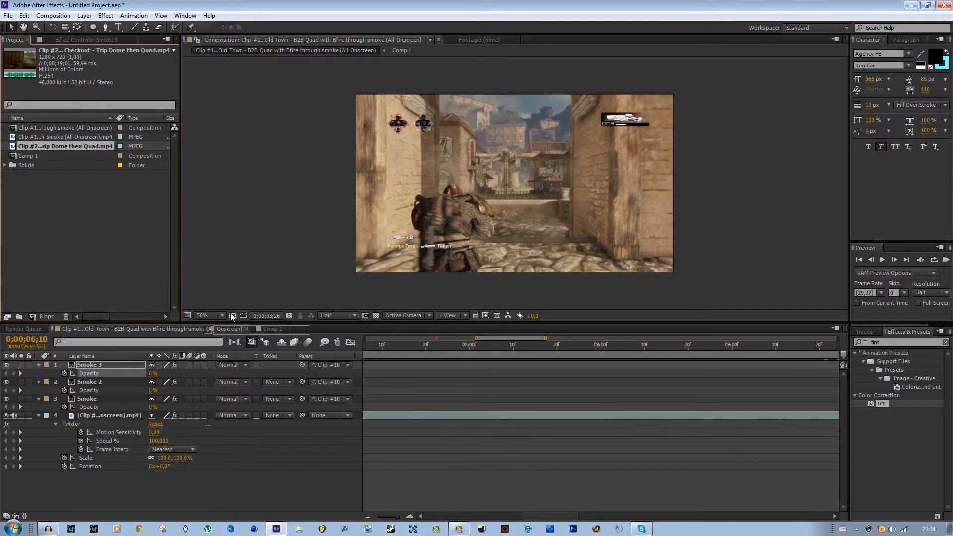
left_click_drag(396, 515, 387, 516)
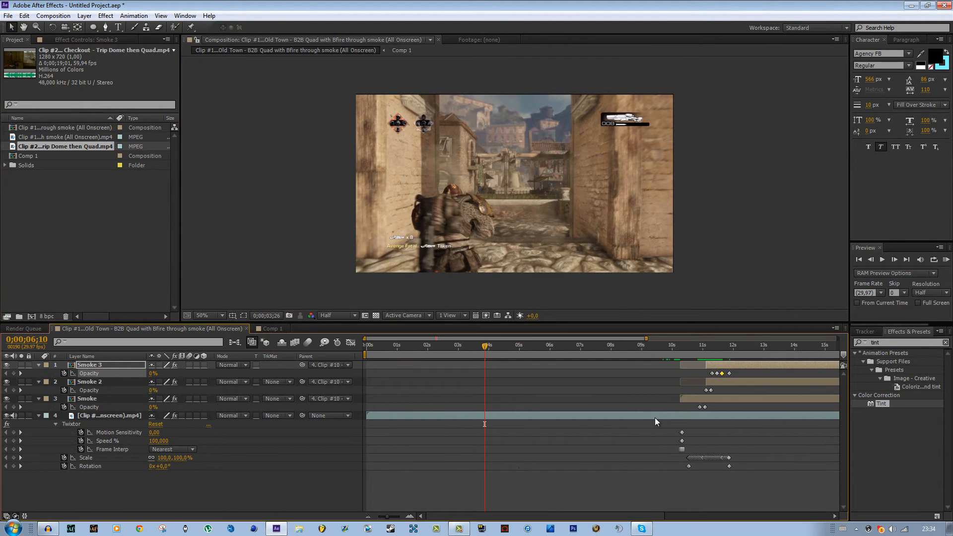
left_click(718, 352)
left_click_drag(60, 147, 705, 380)
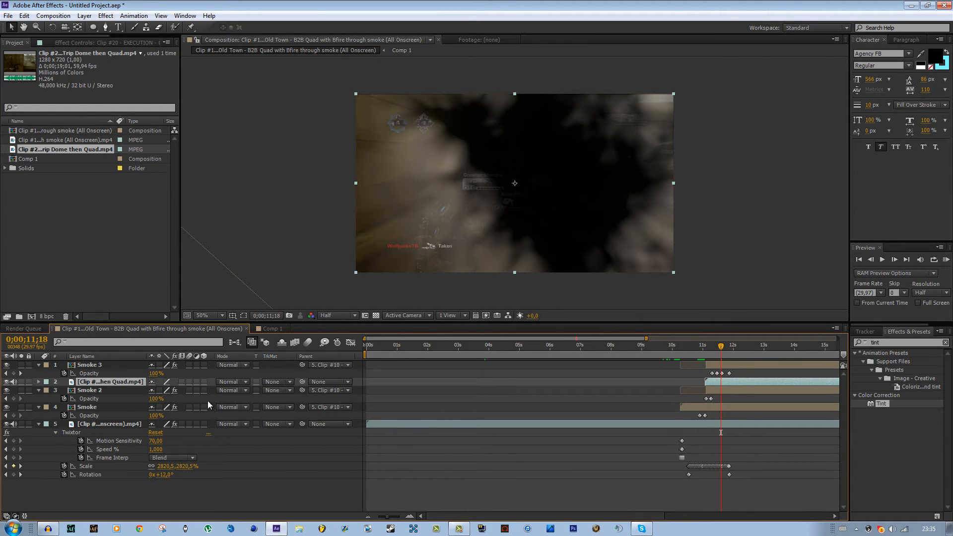
- Compare the Screen and Add blending modes on the Smoke 3 layer and keep Screen
left_click(101, 364)
left_click(225, 365)
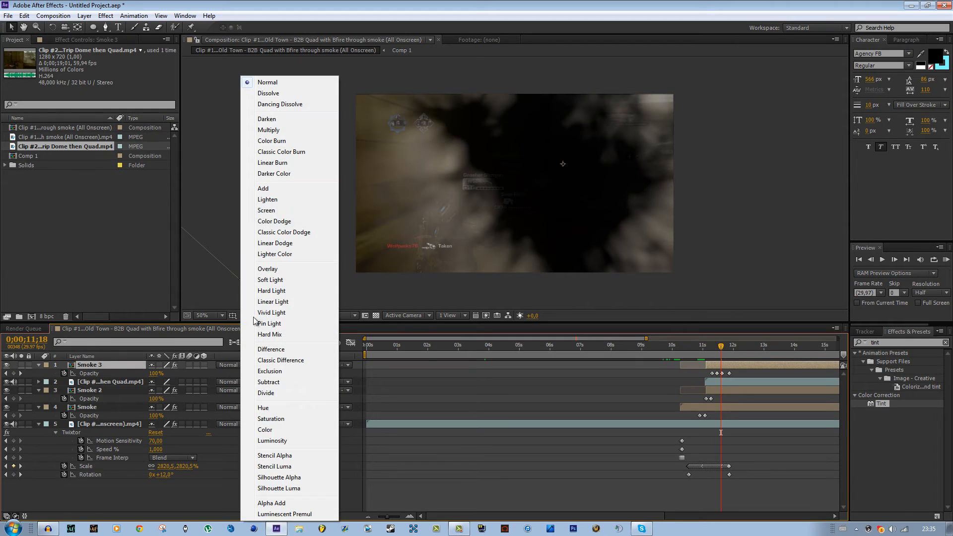
left_click(280, 210)
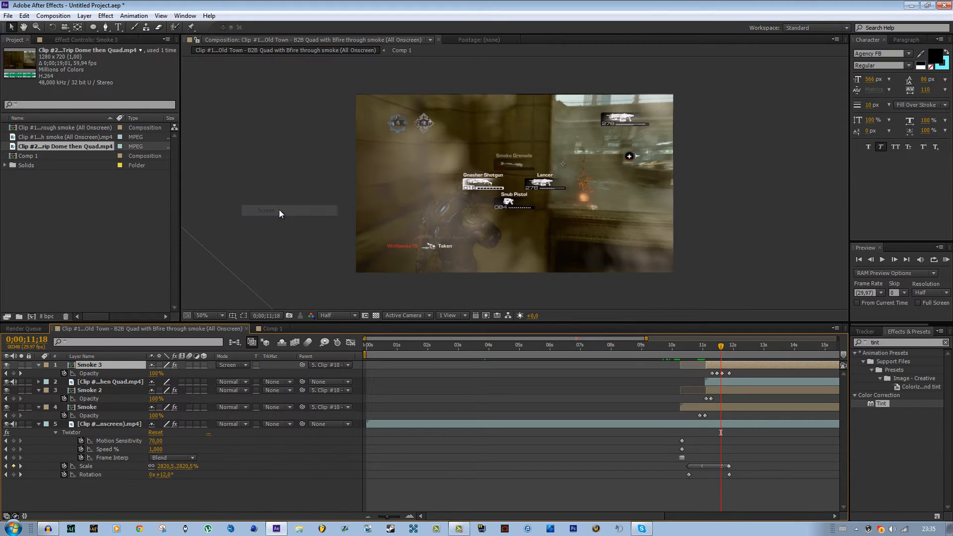
left_click(228, 364)
left_click(259, 188)
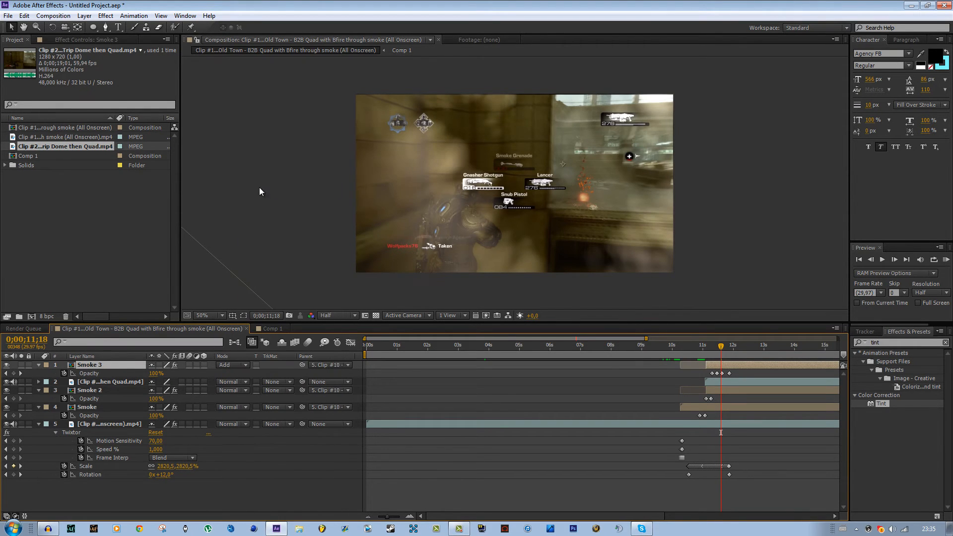
left_click(231, 368)
left_click(278, 210)
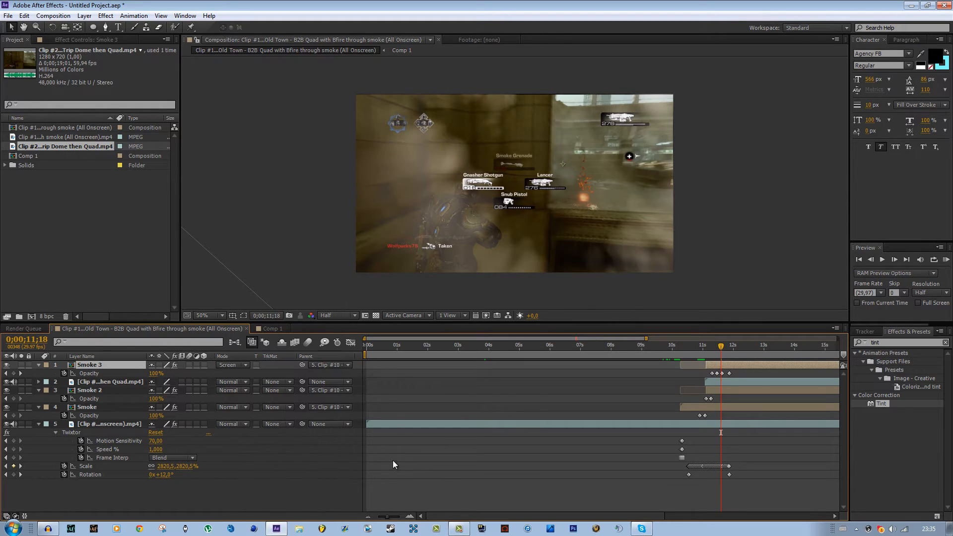
- Slide the second clip's layer earlier in time so its explosion plays under the Smoke 3 fade-out around 0;00;11;20
left_click_drag(389, 520, 399, 519)
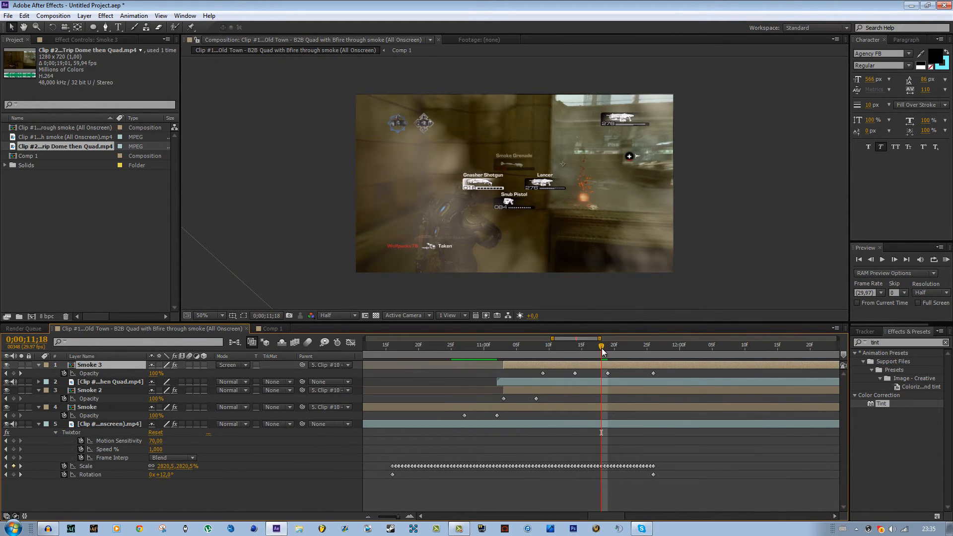
left_click_drag(602, 350, 560, 386)
left_click_drag(635, 385, 505, 389)
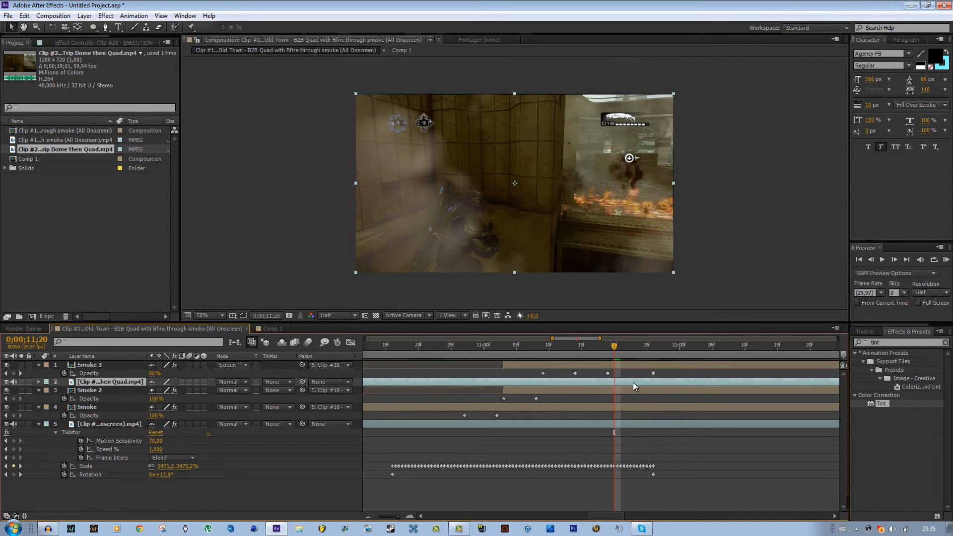
- Slide the second clip's layer further earlier until its footage of the ground fire and kill message plays at 0;00;11;20
left_click_drag(633, 382, 505, 388)
left_click_drag(671, 384, 503, 384)
left_click_drag(626, 384, 501, 386)
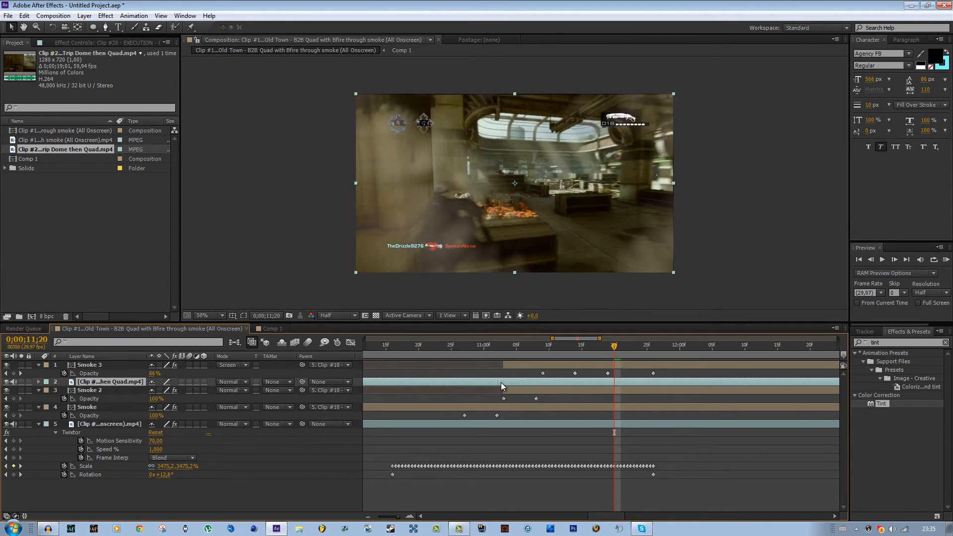
- Trim the second clip's start to 0;00;11;20 and fade it in with Opacity keyframes of 0% there and 100% at 0;00;11;24
key("t")
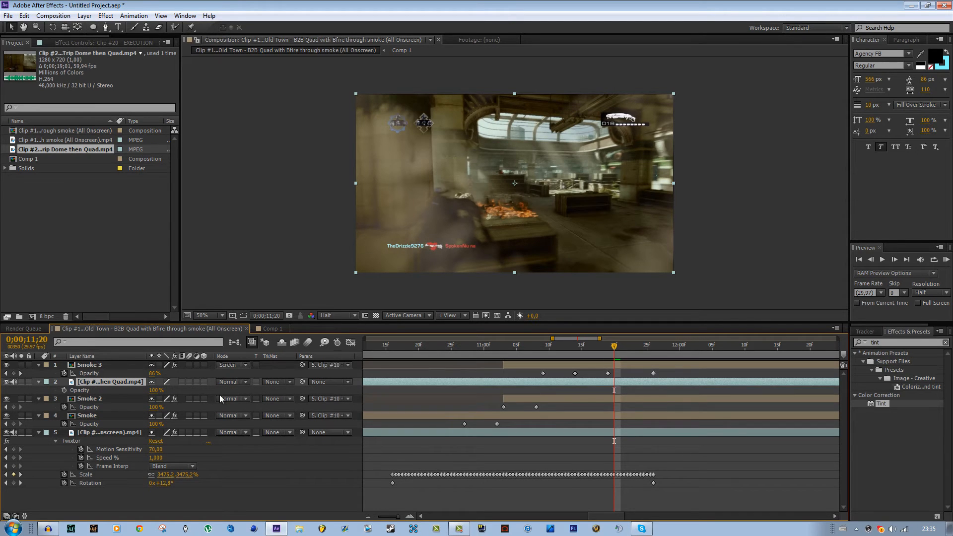
key("alt+bracketleft")
left_click_drag(142, 388, 3, 396)
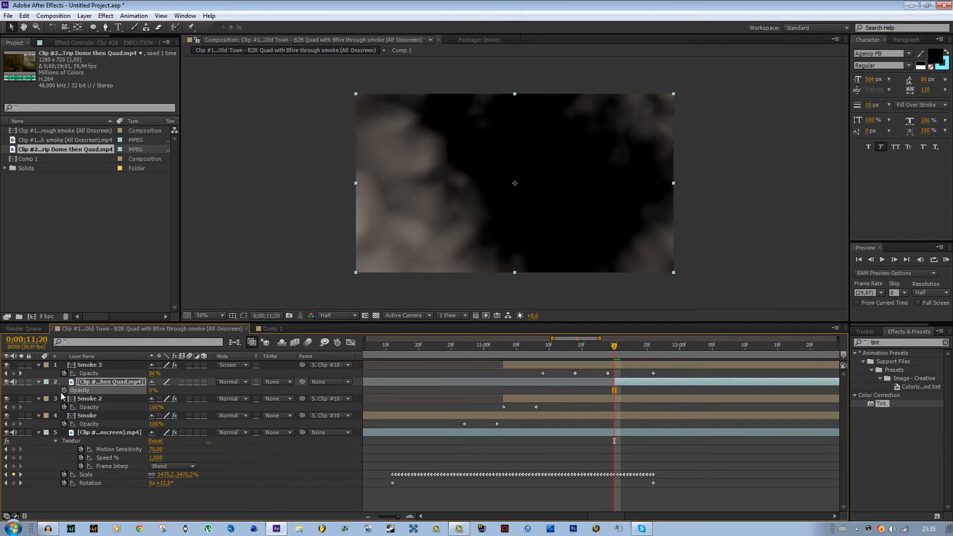
left_click(63, 391)
left_click(640, 348)
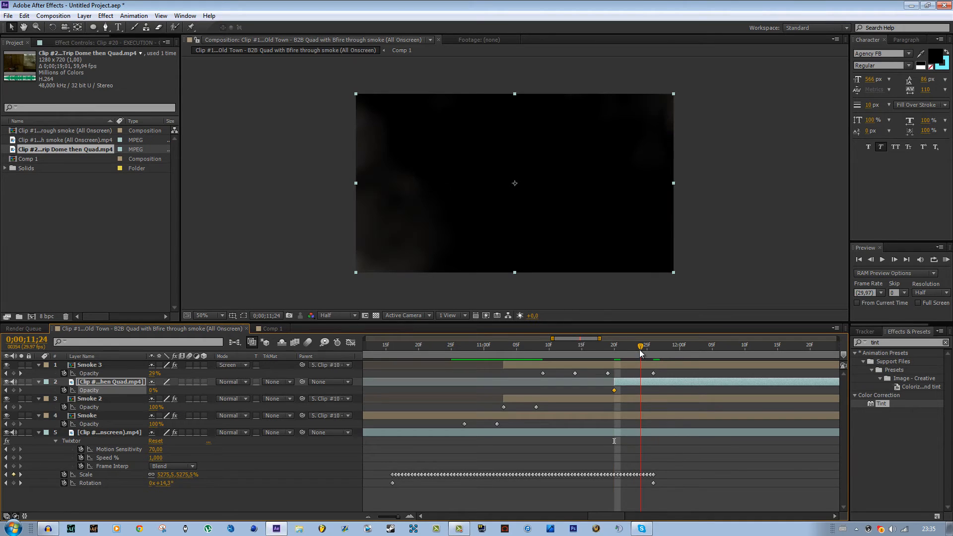
left_click_drag(151, 394, 294, 376)
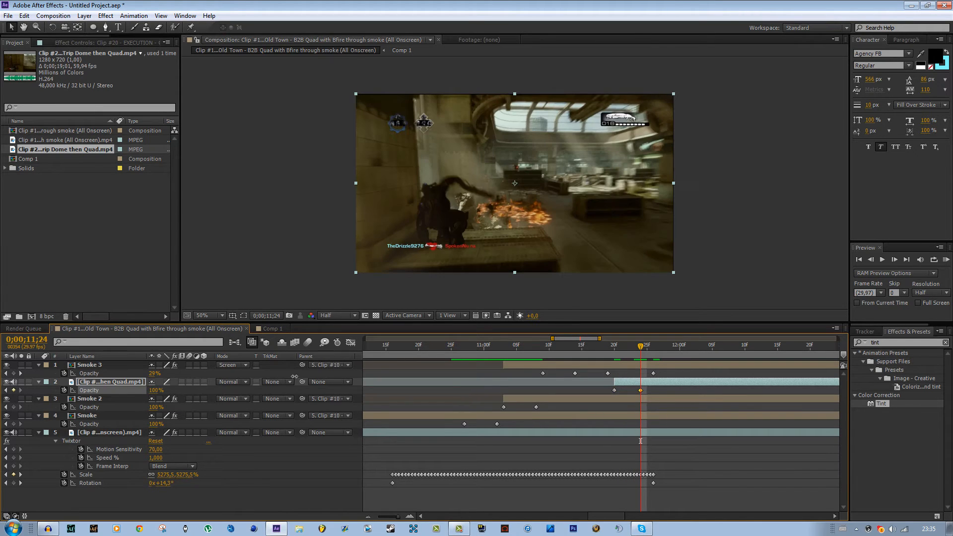
- Trim the second clip's end to 0;00;12;22 and slip its footage so slightly earlier frames play within the trimmed layer
left_click_drag(629, 353, 822, 349)
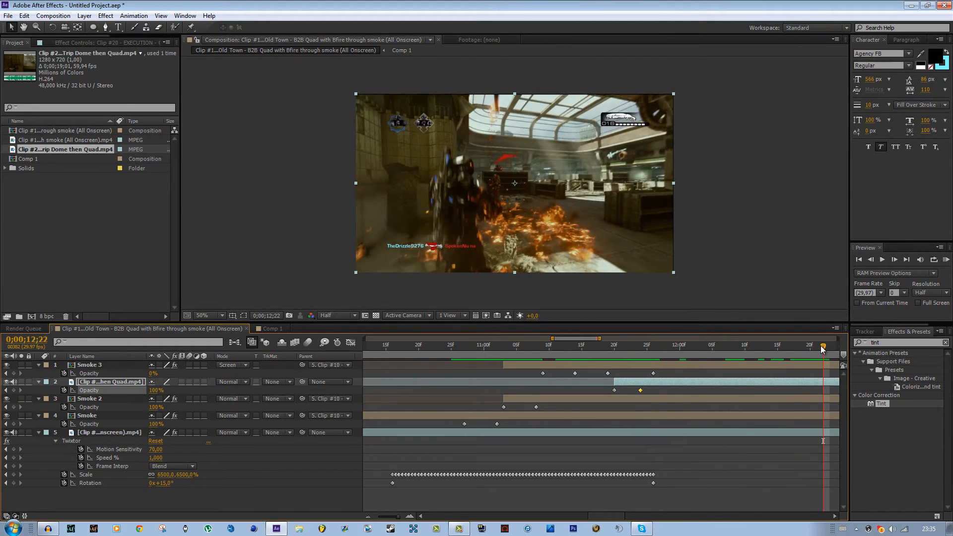
mouse_move(621, 349)
left_mouse_down()
mouse_move(648, 349)
mouse_move(639, 350)
left_mouse_up()
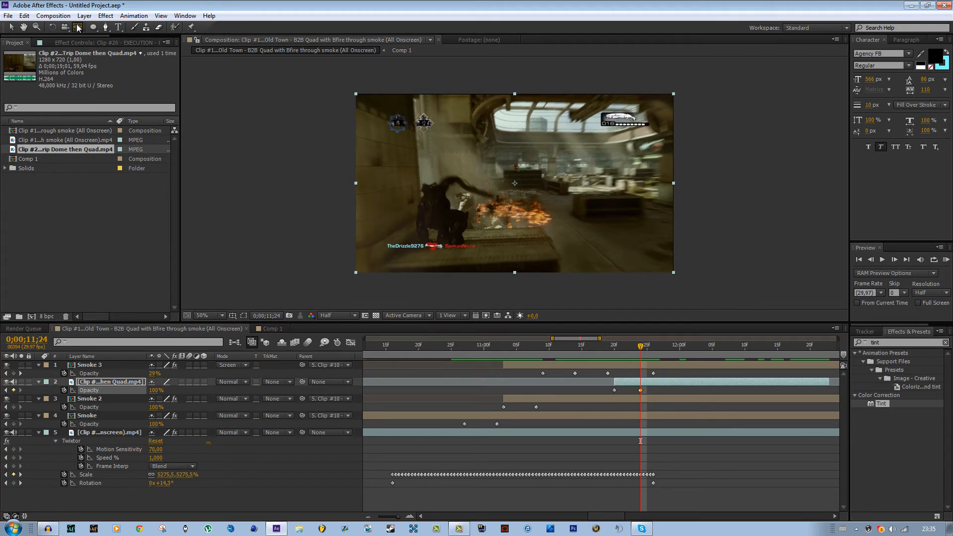
left_click(679, 377)
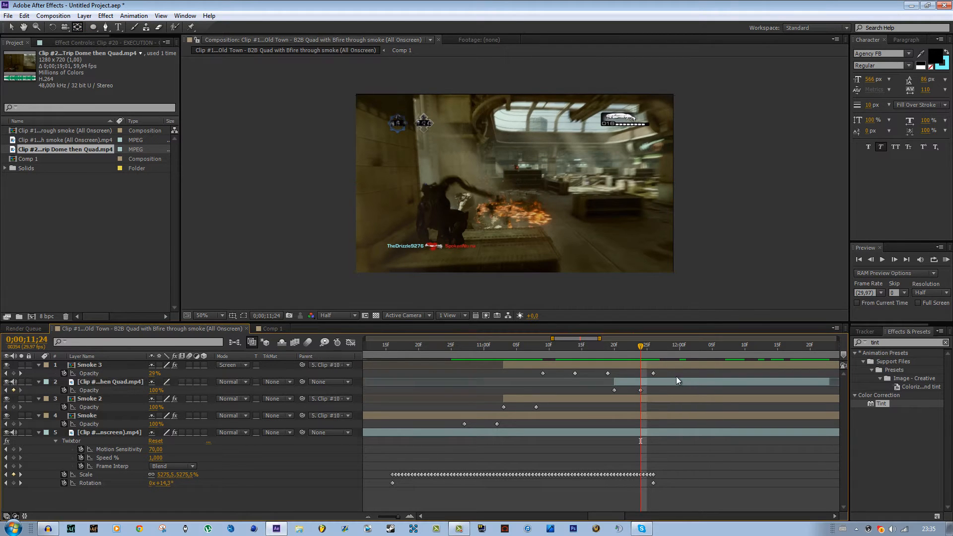
left_click(676, 381)
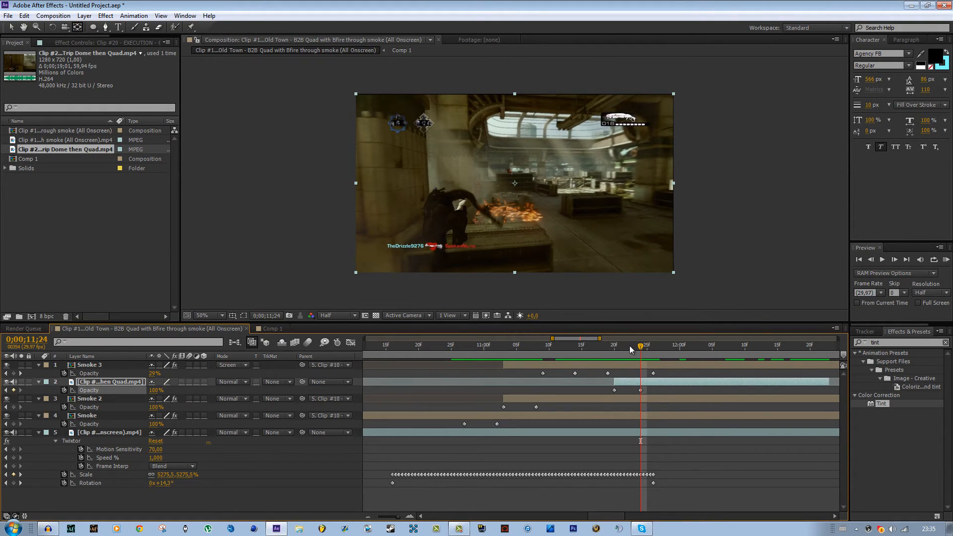
mouse_move(641, 349)
left_mouse_down()
mouse_move(610, 350)
mouse_move(664, 353)
mouse_move(634, 359)
left_mouse_up()
left_click(12, 28)
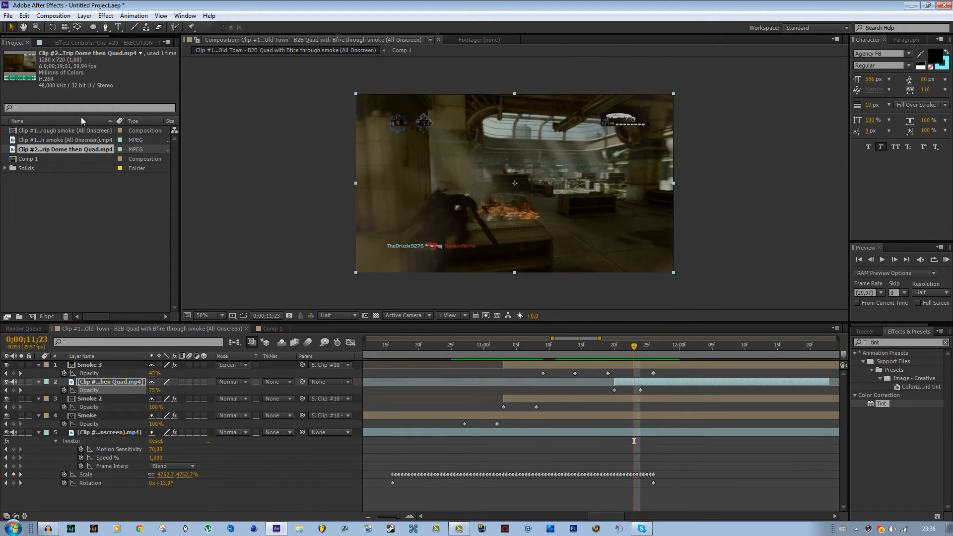
- Add a zoom bump to the second clip with Scale keyframes of 100% at 0;00;11;23, 114% at 0;00;11;25 and 100% at 0;00;11;29
left_click(380, 379)
key("s")
left_click(64, 390)
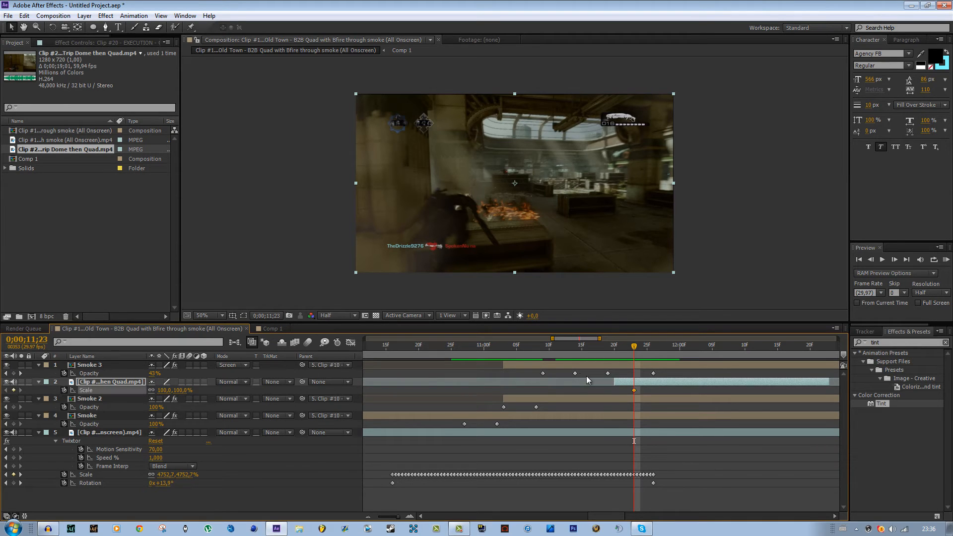
left_click_drag(631, 346, 647, 347)
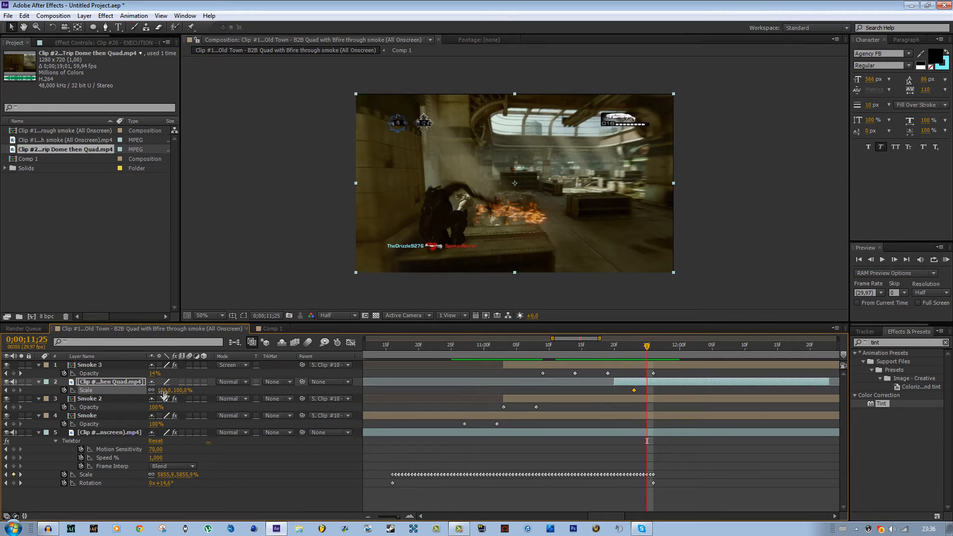
left_click_drag(164, 392, 170, 390)
left_click(673, 346)
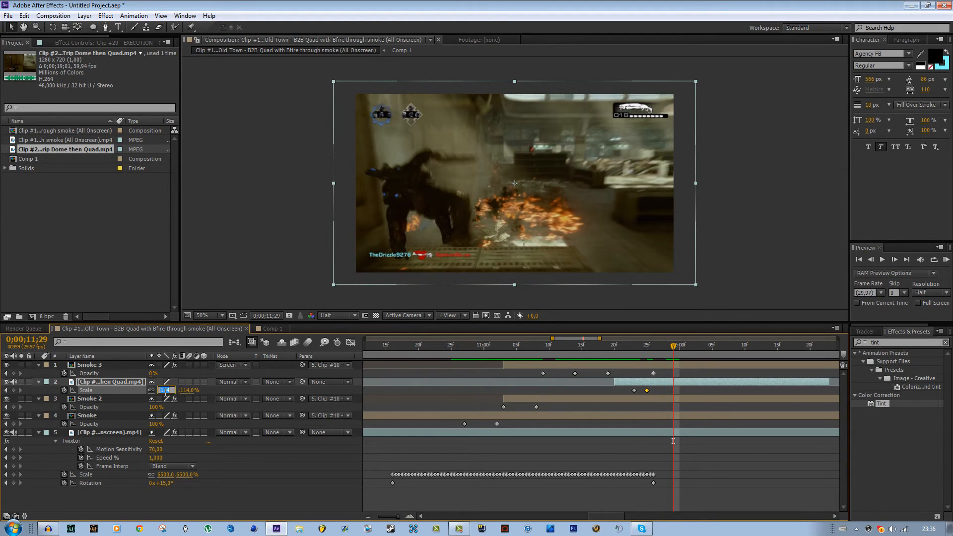
type("100")
key("Return")
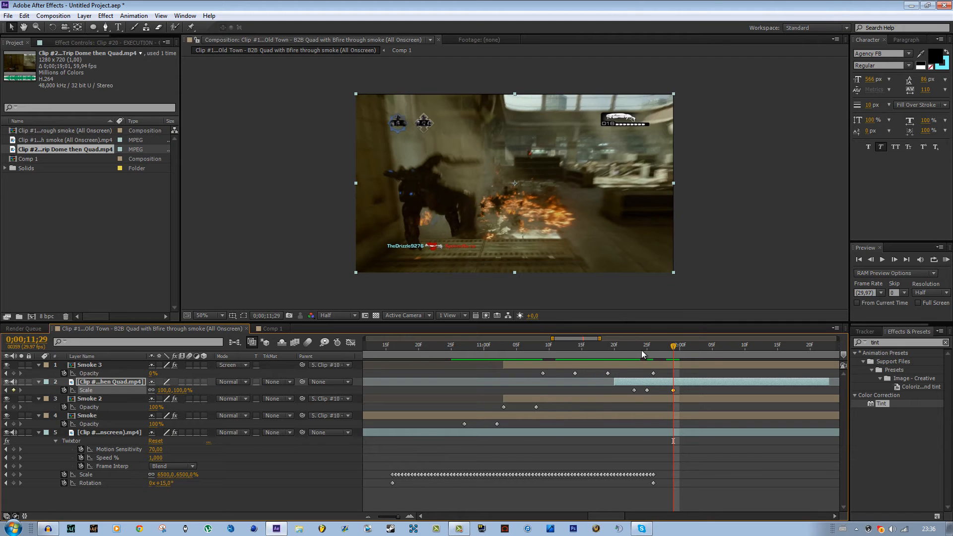
- Retime the second clip's three Scale keyframes to 0;00;11;21, 0;00;11;23 and 0;00;12;00
mouse_move(641, 350)
left_mouse_down()
mouse_move(629, 350)
mouse_move(668, 351)
mouse_move(639, 354)
left_mouse_up()
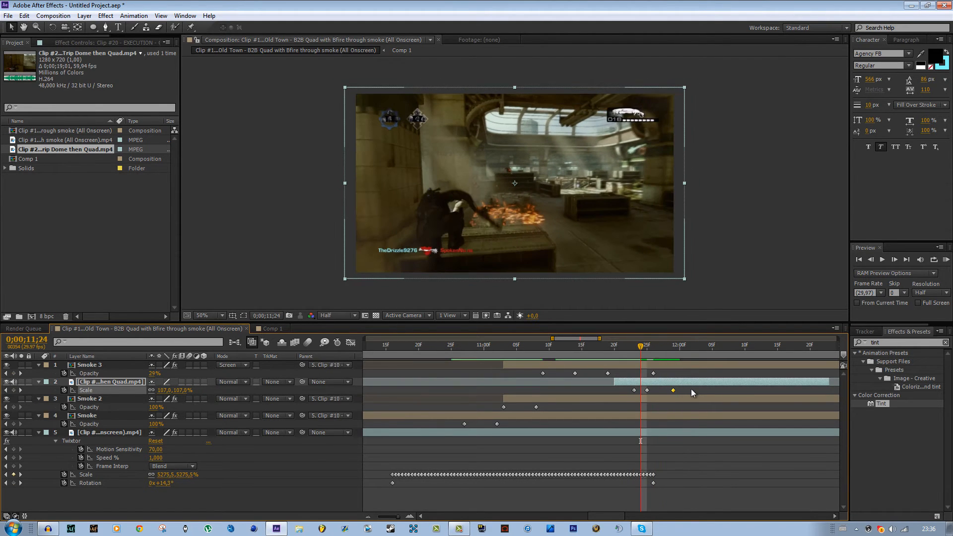
left_click_drag(689, 389, 624, 391)
left_click_drag(624, 348, 651, 354)
left_click_drag(660, 390, 678, 388)
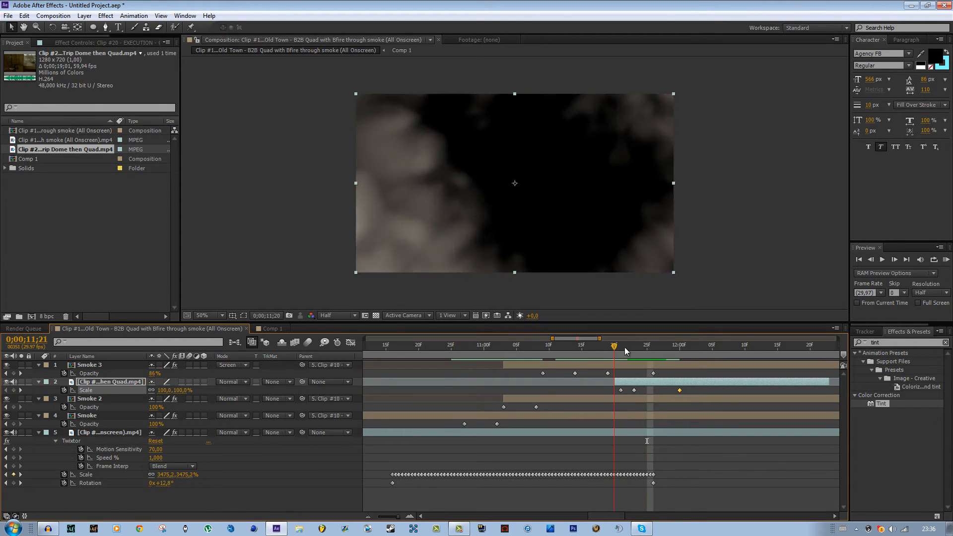
left_click_drag(625, 347, 614, 387)
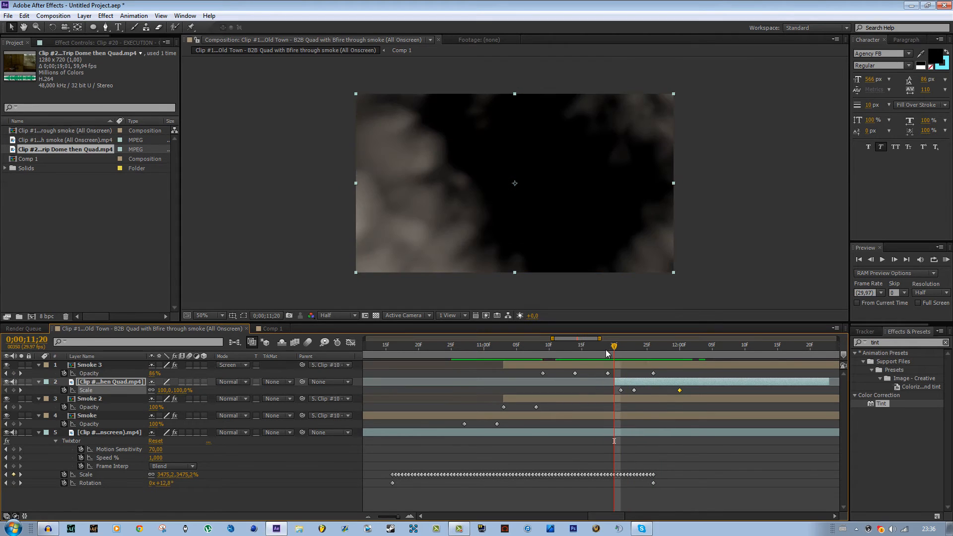
- Enable motion blur for the composition and for the three smoke layers and the second clip
left_click(548, 354)
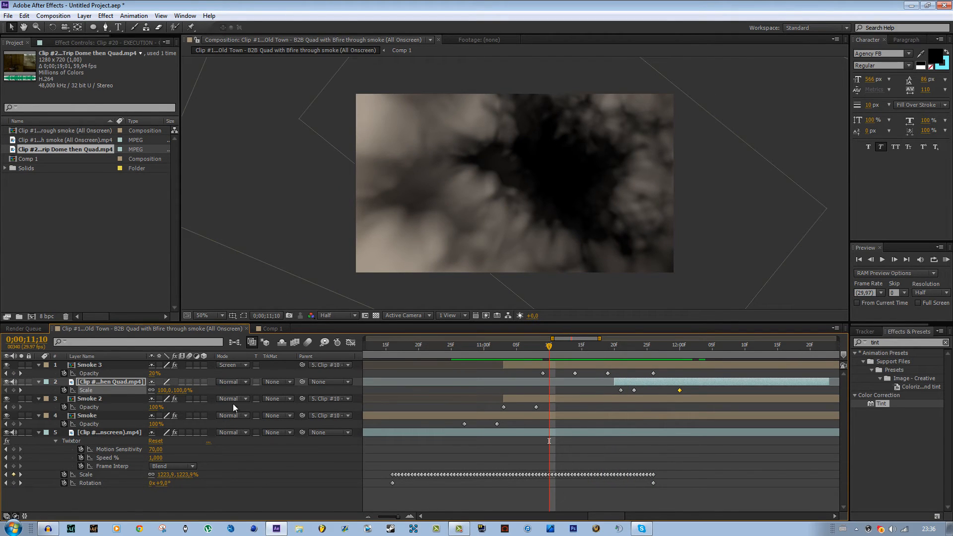
left_click(308, 343)
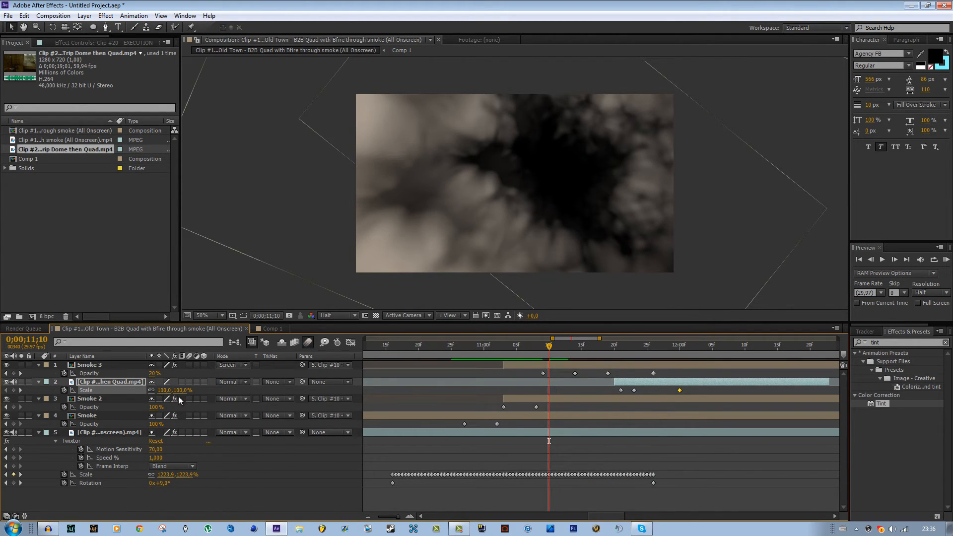
left_click(188, 416)
left_click(188, 364)
left_click(250, 394)
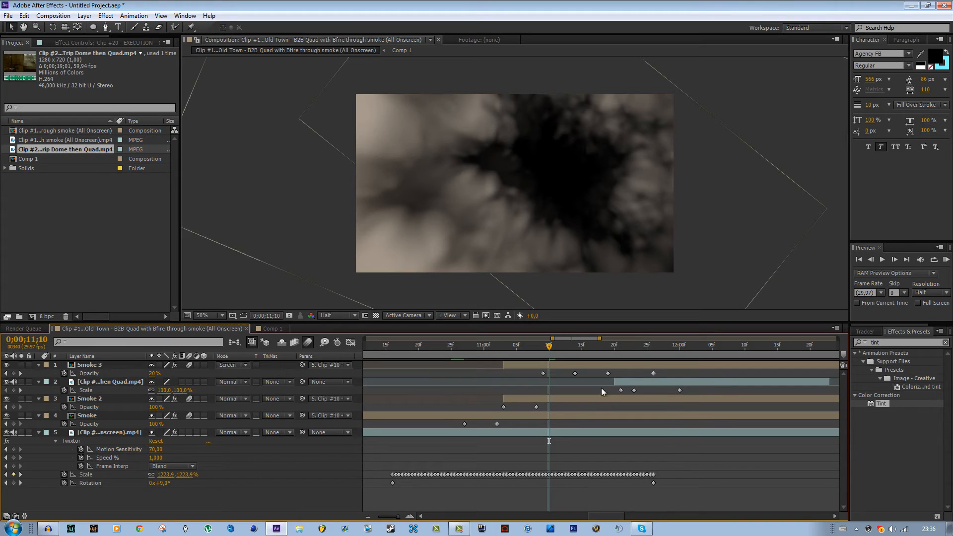
left_click(189, 381)
- Set the work area from 0;00;10;02 to 0;00;12;05 and RAM preview the transition
left_click_drag(550, 347, 710, 350)
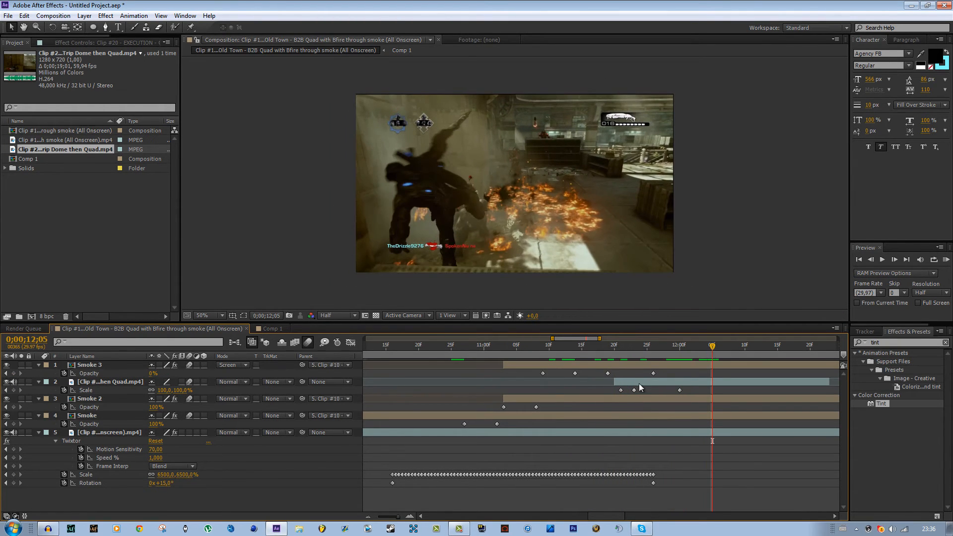
key("n")
left_click(394, 516)
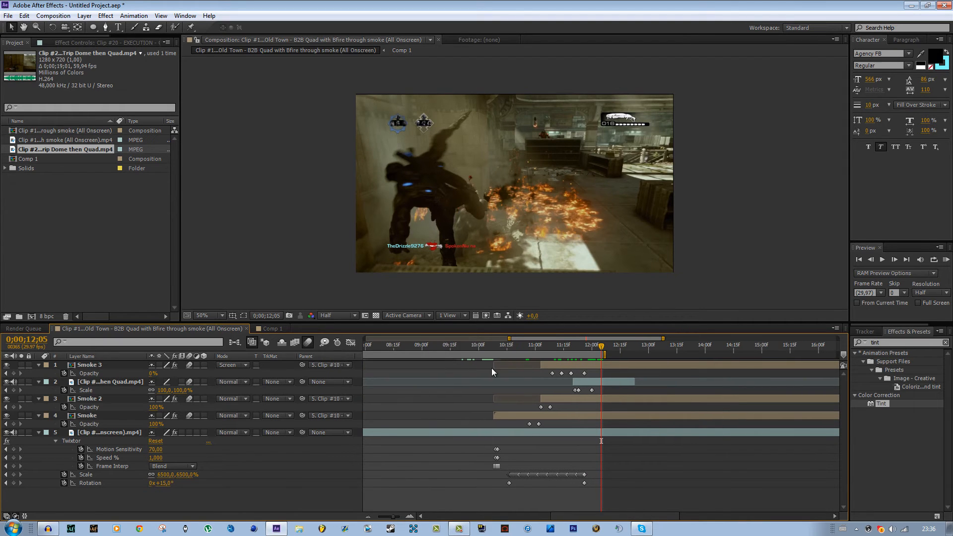
left_click(506, 347)
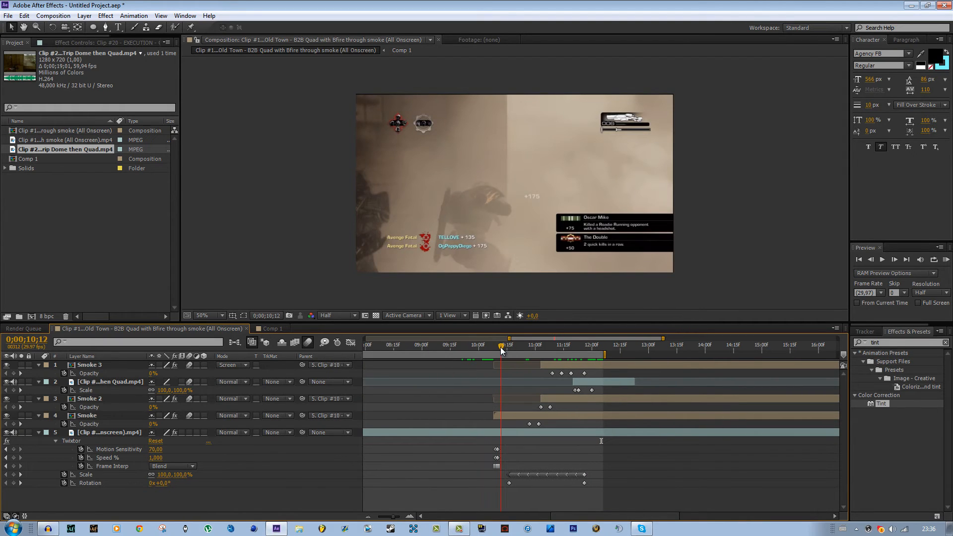
left_click_drag(500, 347, 482, 350)
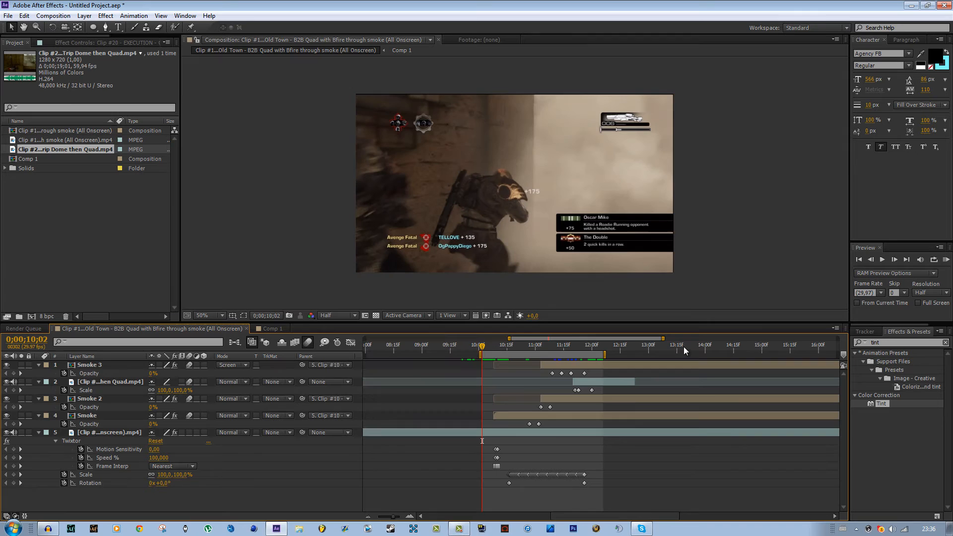
left_click(946, 259)
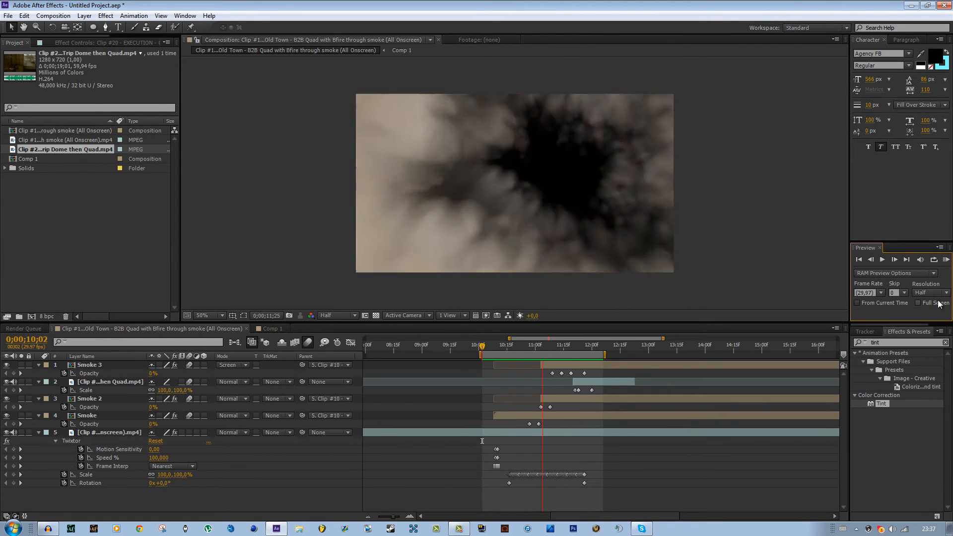
left_click(944, 262)
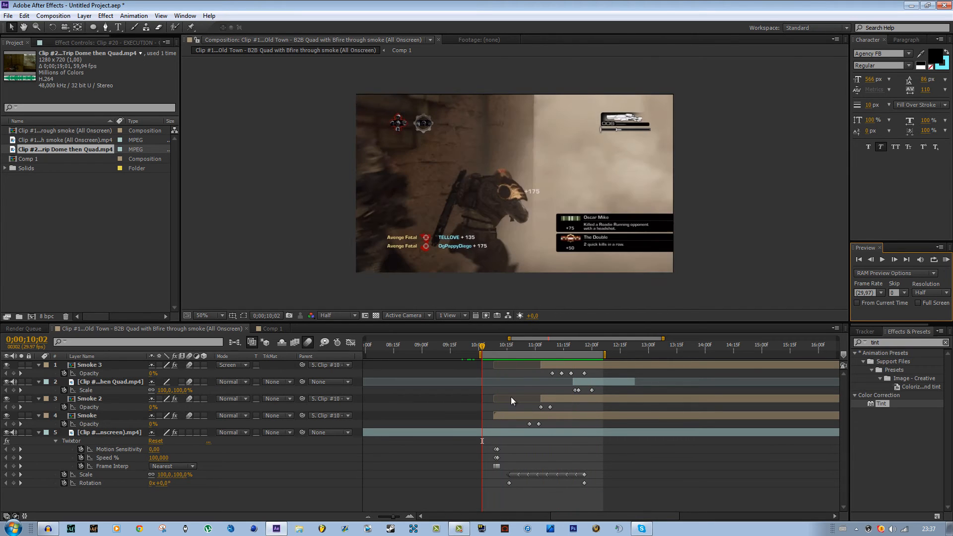
- Set the Smoke 2 layer's scale to 18%, checking it at 0;00;11;06
left_click_drag(538, 344, 546, 341)
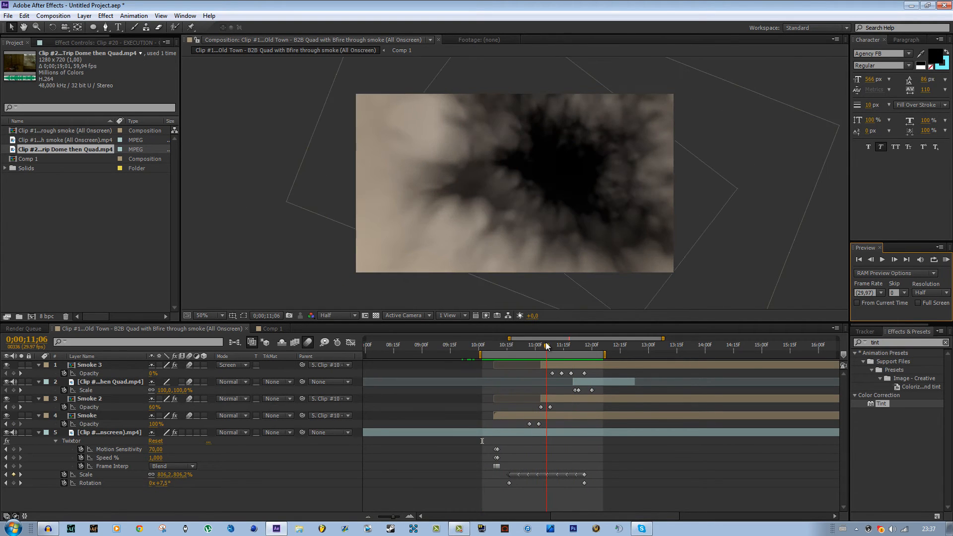
left_click(561, 398)
key("s")
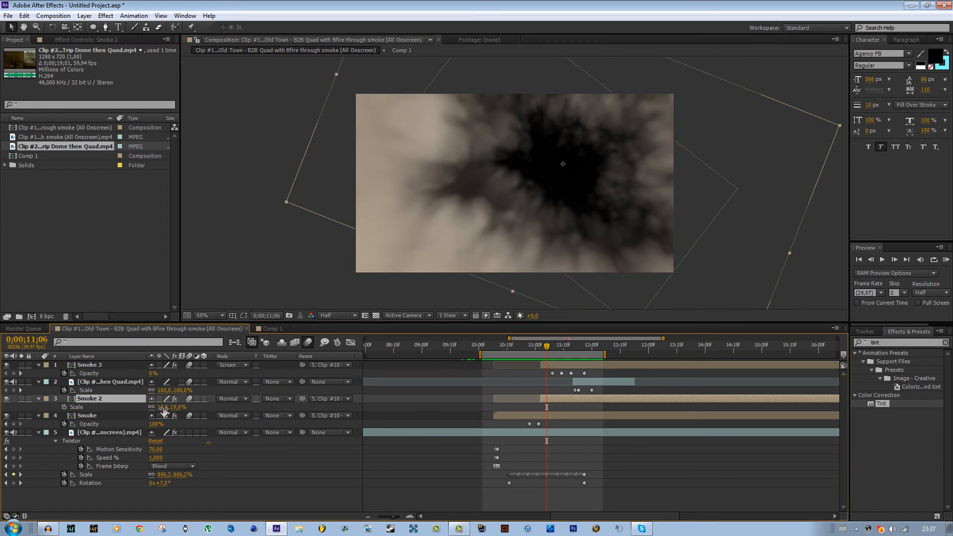
left_click_drag(160, 407, 163, 410)
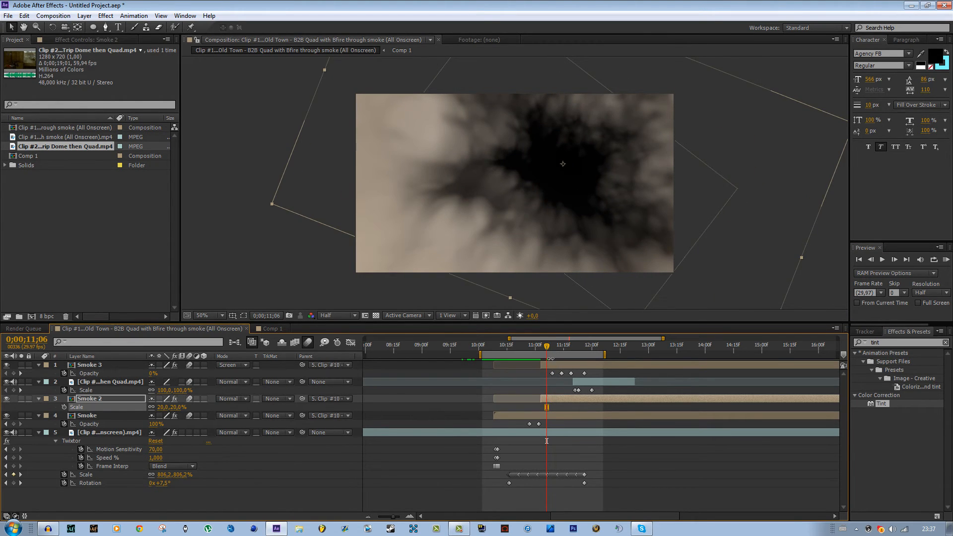
key("ctrl+z")
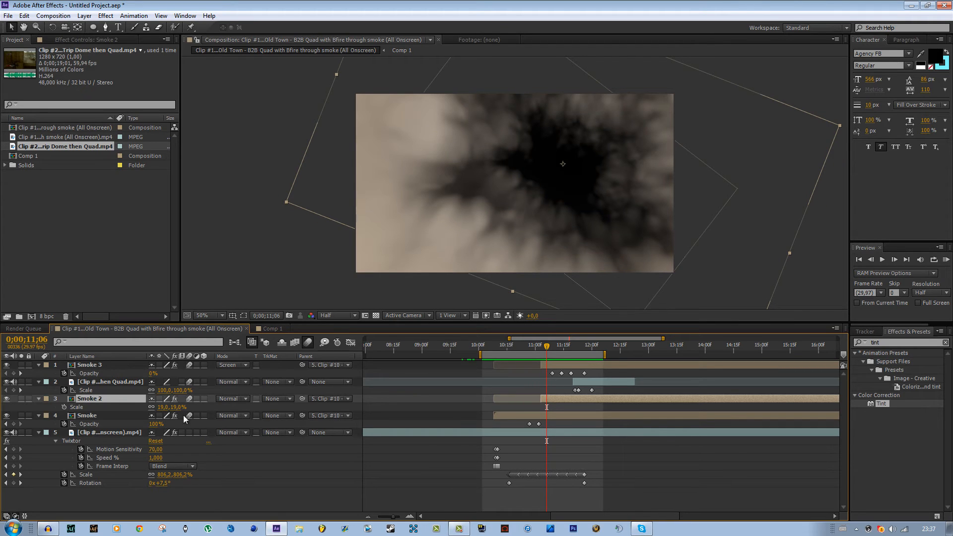
left_click_drag(160, 407, 162, 412)
- Set the Smoke 3 layer's scale to 11% and scrub through the transition from 0;00;10;17 to 0;00;11;23
left_click(562, 346)
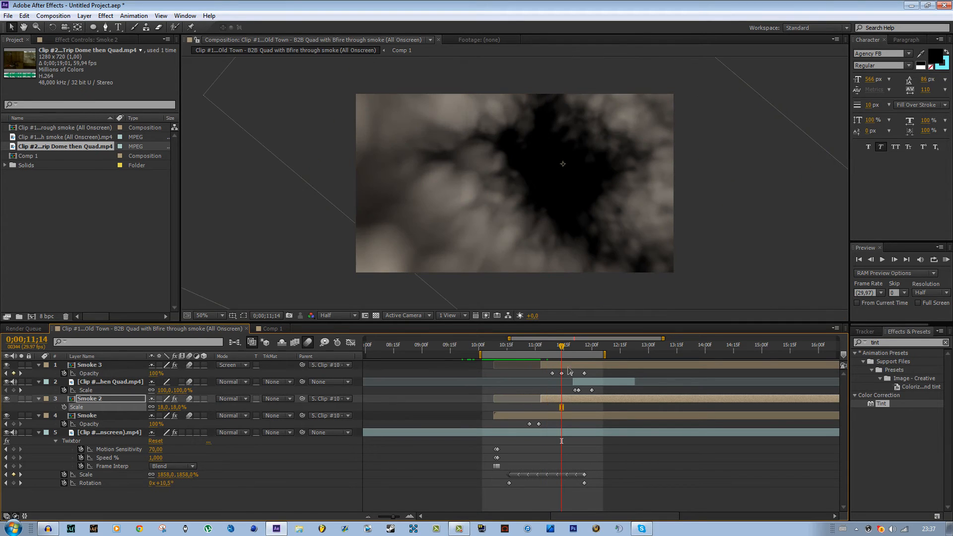
left_click(569, 367)
key("s")
left_click_drag(164, 375, 161, 373)
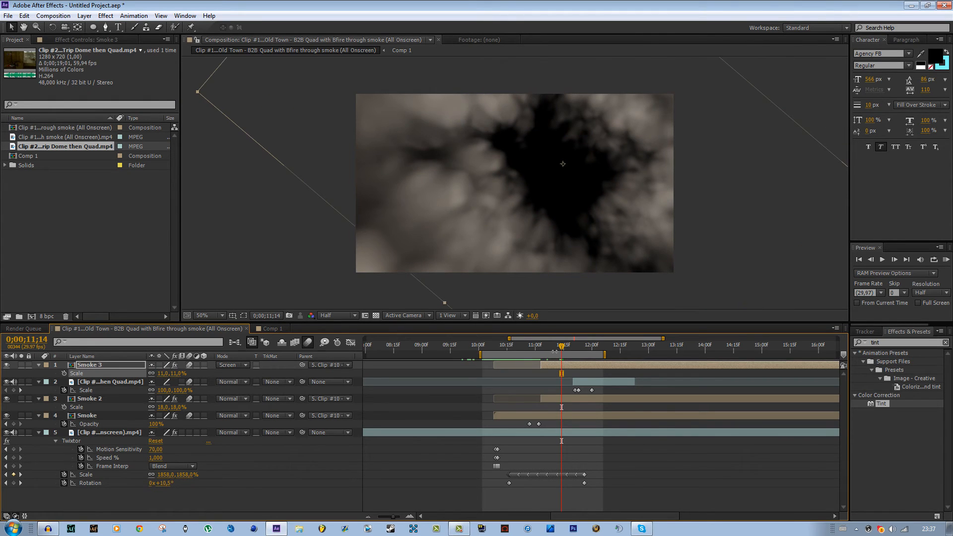
left_click_drag(563, 349, 578, 349)
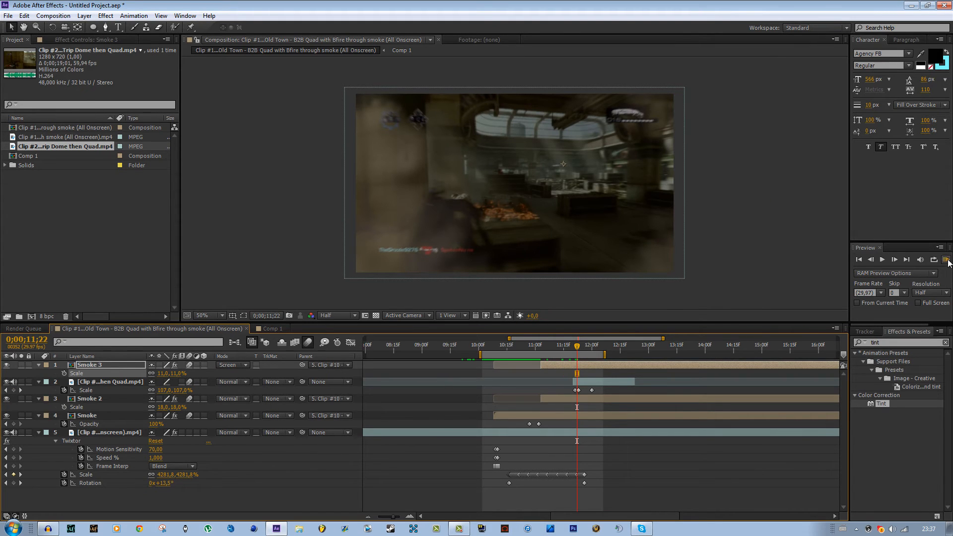
left_click(507, 350)
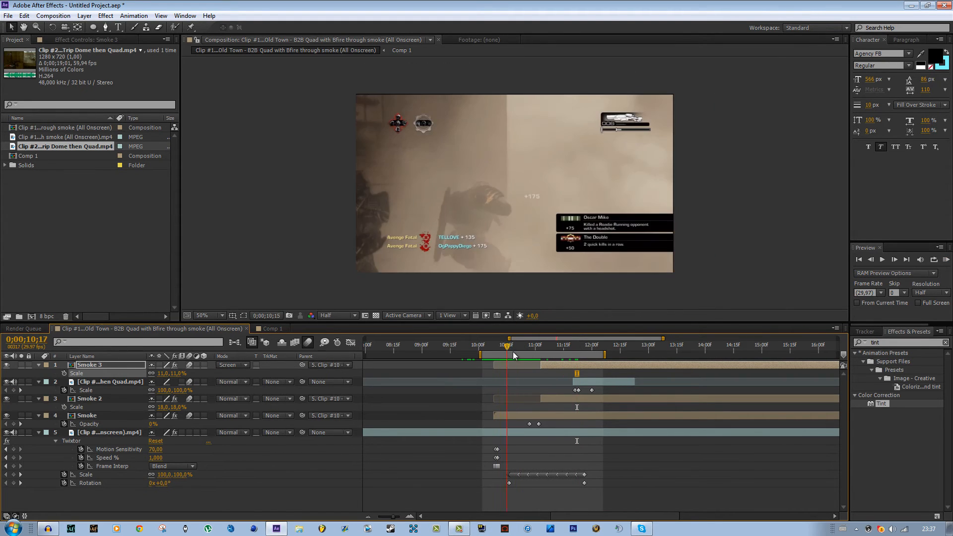
left_click_drag(513, 352, 578, 351)
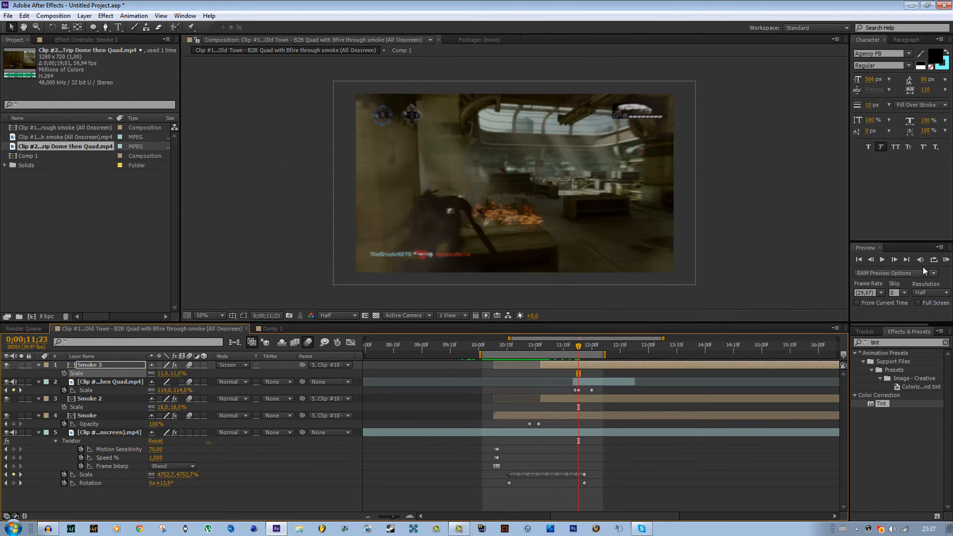
- Show the opacity keyframes of the second clip and Smoke 3 and RAM preview the transition
left_click(946, 260)
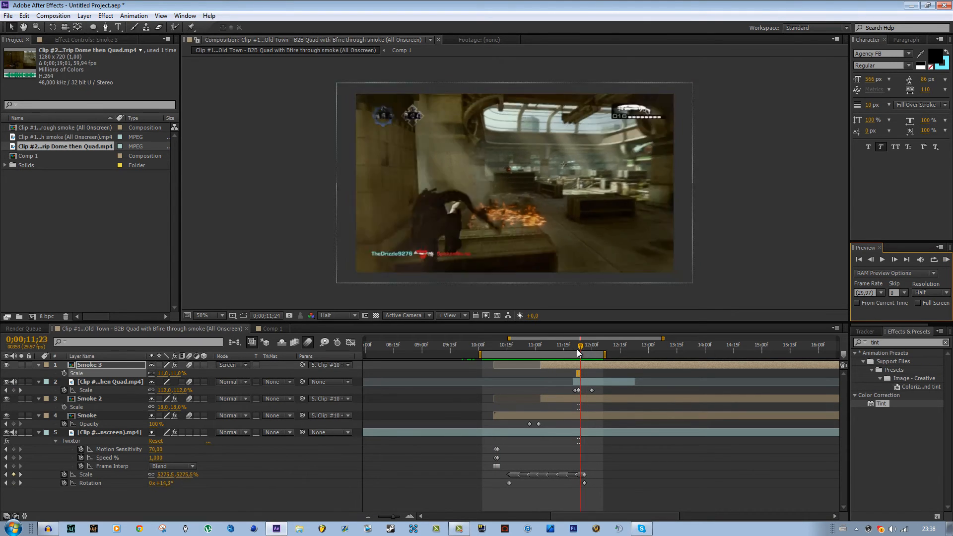
left_click(576, 384)
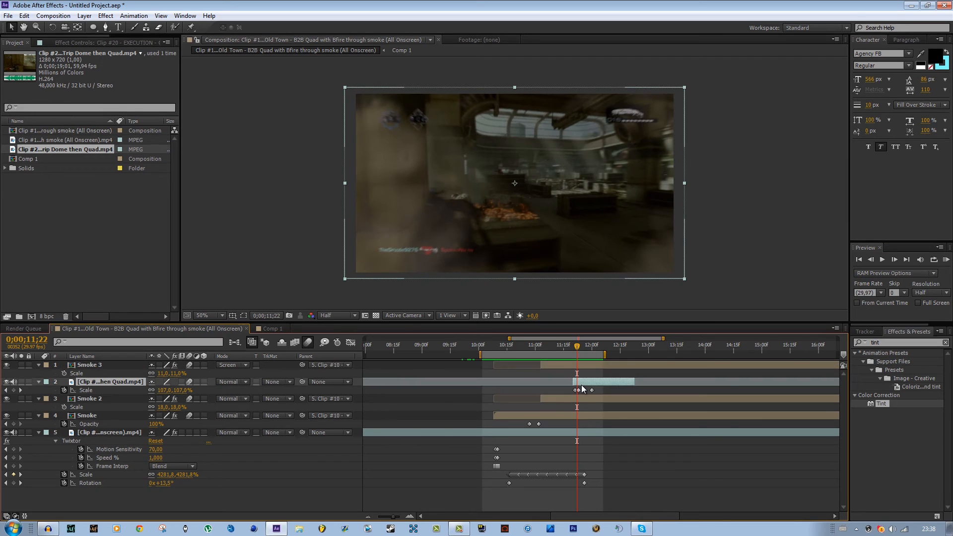
key("t")
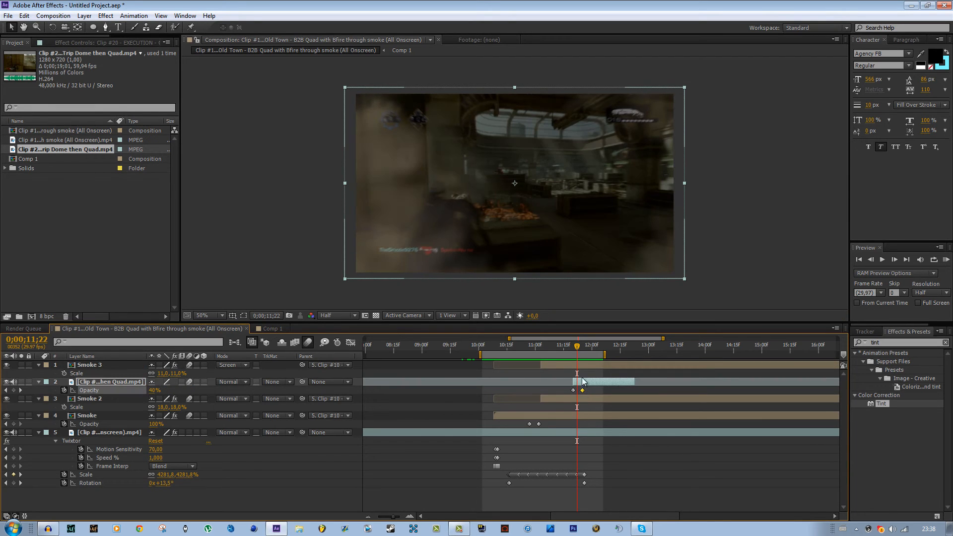
left_click_drag(580, 390, 576, 373)
left_click(579, 367)
key("t")
left_click(946, 259)
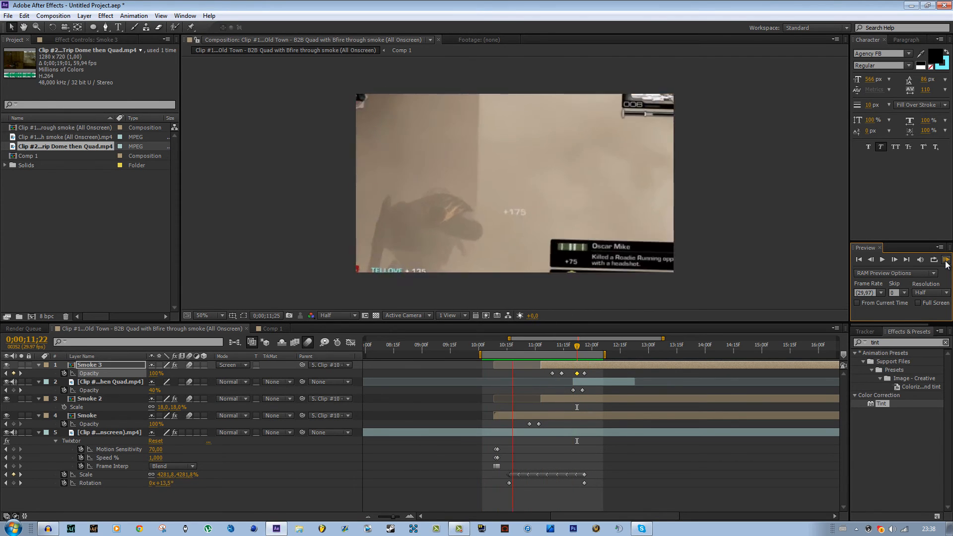
- Extend the work area to 0;00;12;12, shift the second clip's three scale keyframes two frames later, and RAM preview the result
left_click(624, 369)
left_click(615, 354)
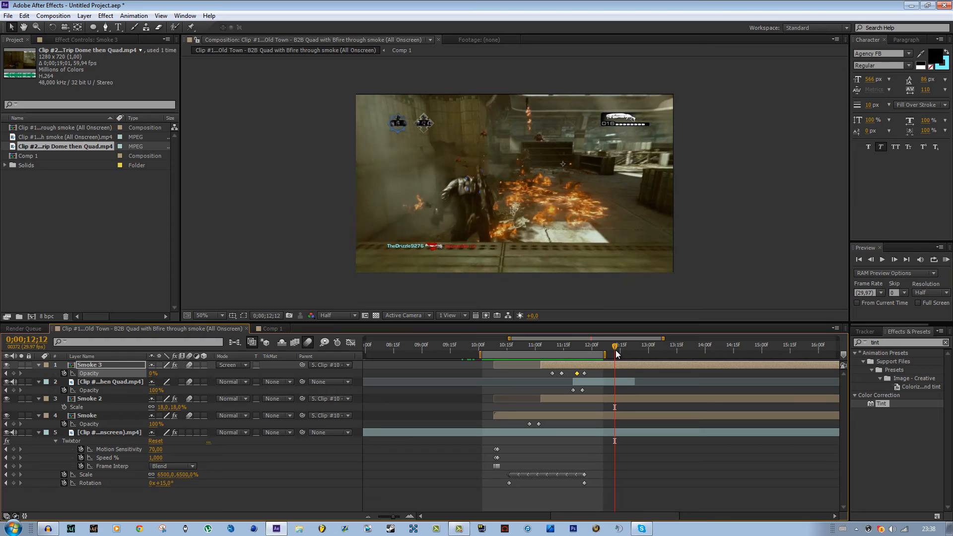
left_click(574, 349)
left_click(582, 384)
key("shift+s")
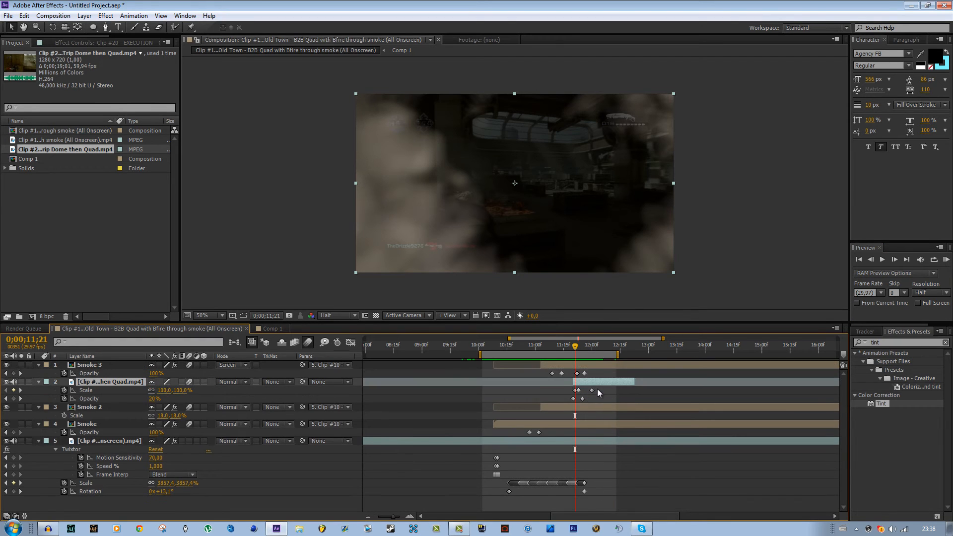
left_click_drag(600, 392, 580, 391)
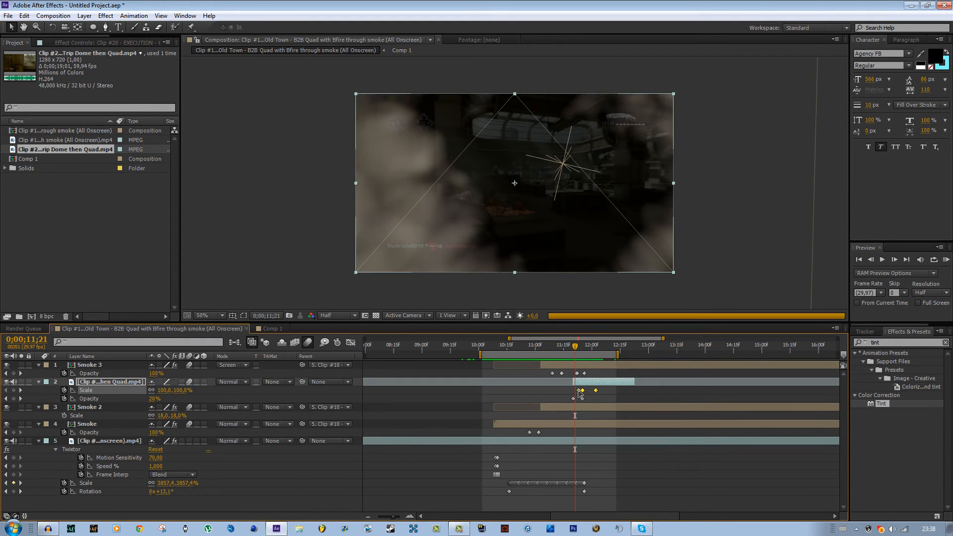
left_click(946, 259)
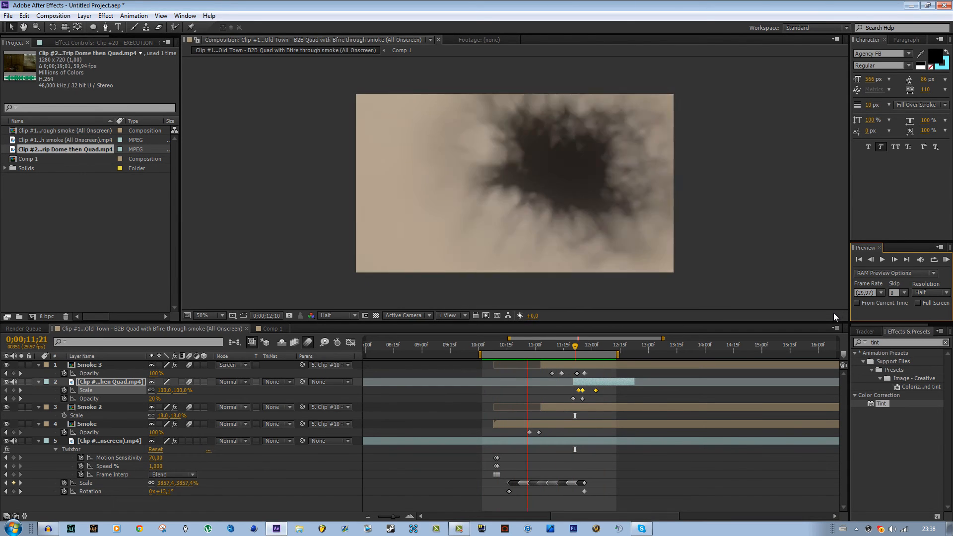
left_click(946, 259)
- Show Smoke 2's opacity keyframes and compress the first clip's scale and rotation keyframes so they end at 0;00;11;18
left_click_drag(653, 476, 451, 490)
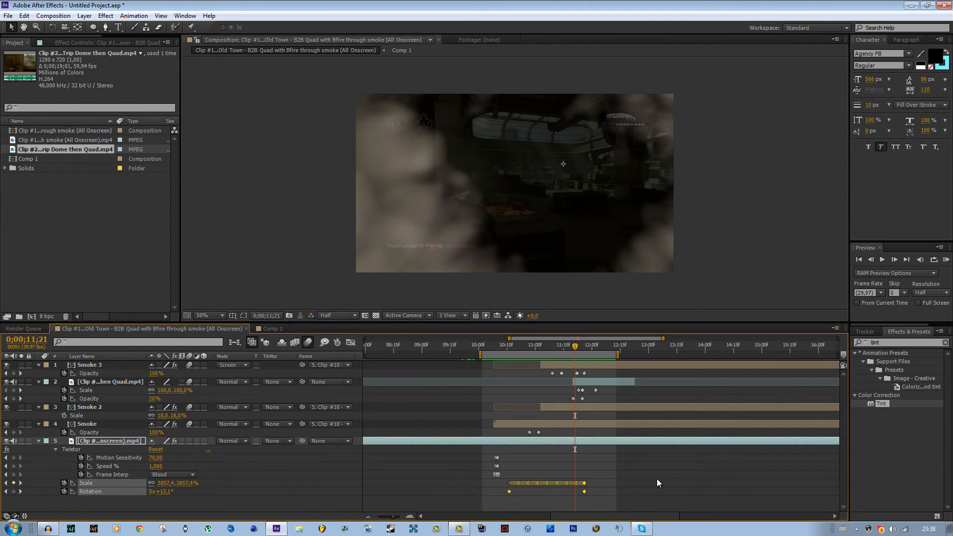
left_click_drag(659, 483, 467, 502)
left_click(581, 362)
key("t")
key("t")
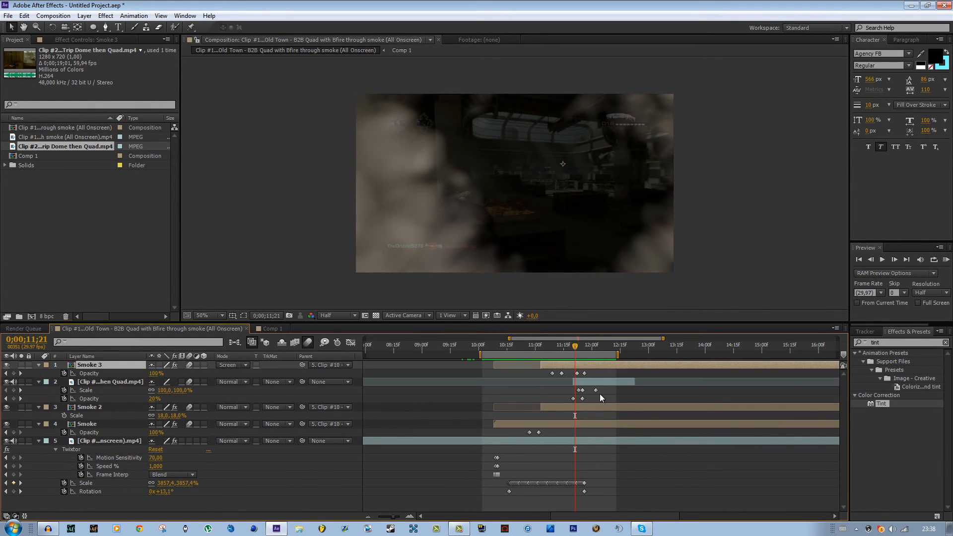
left_click(608, 407)
key("t")
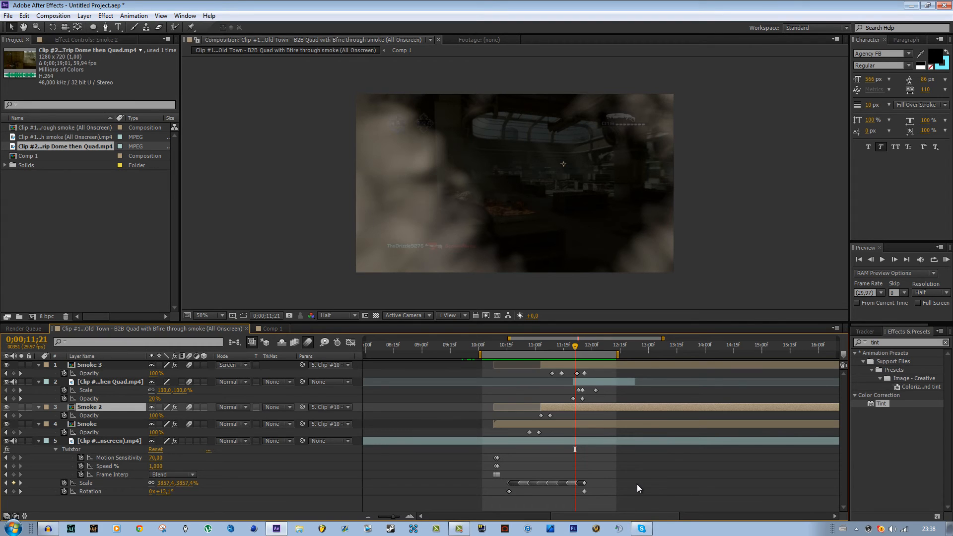
left_click_drag(636, 496, 493, 481)
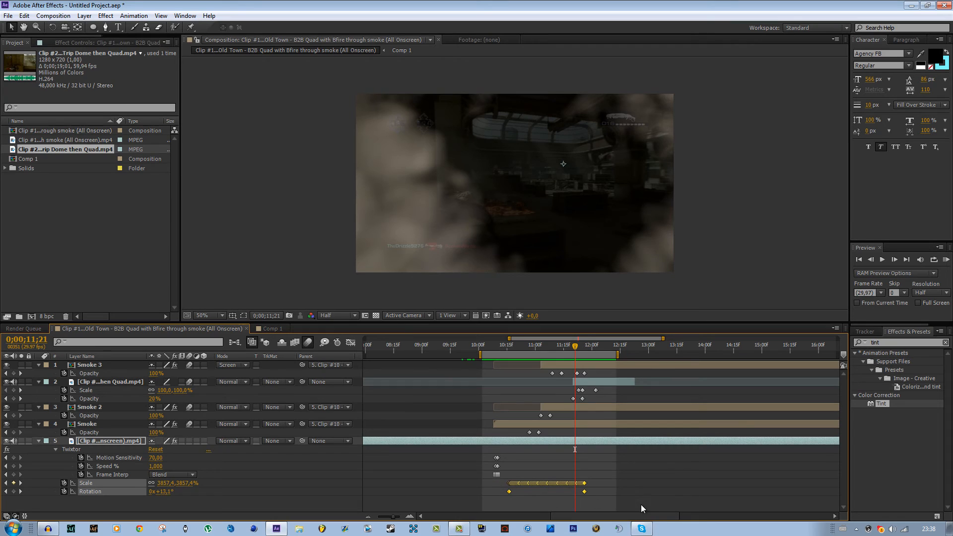
left_click_drag(584, 489, 570, 493)
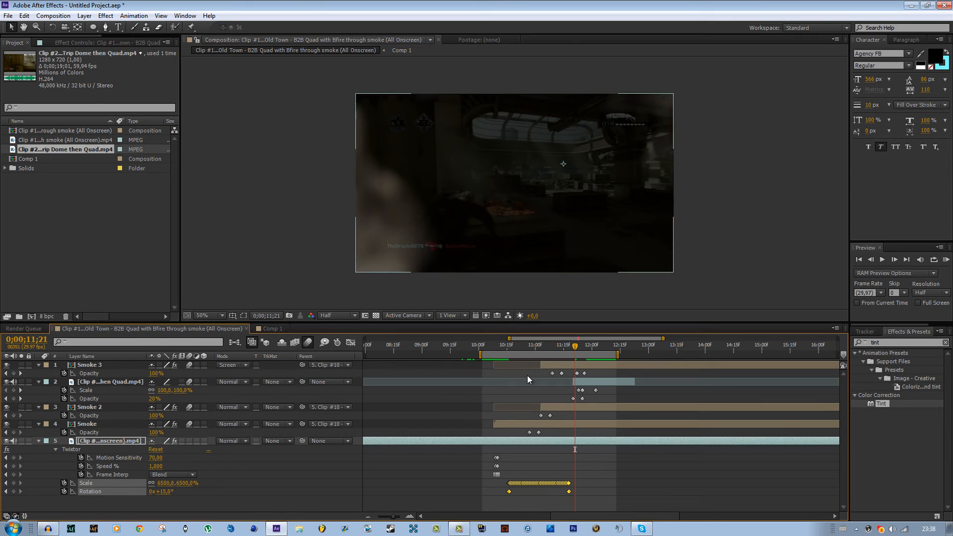
- Move the Smoke layer's two opacity keyframes earlier so it fades in from 0;00;10;24 to 0;00;10;29
left_click(520, 346)
left_click_drag(525, 348, 528, 348)
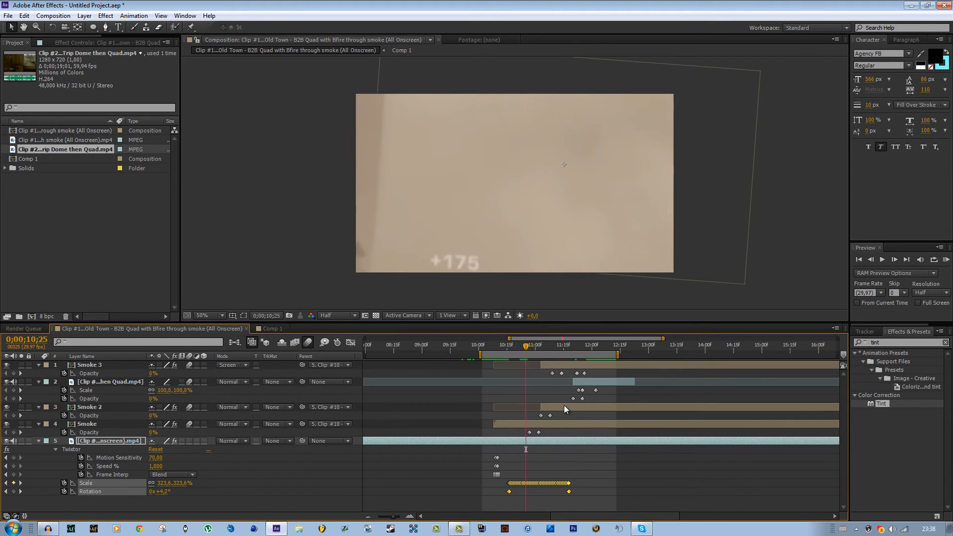
left_click_drag(564, 430, 525, 434)
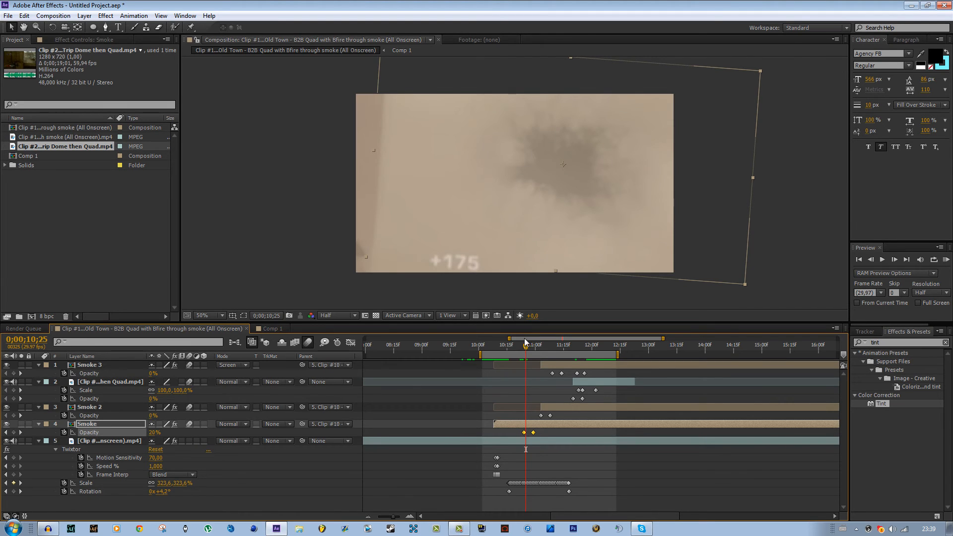
- Shift the Smoke 2 layer slightly earlier so its visible part and fade-in start at 0;00;11;02
left_click_drag(529, 349, 538, 348)
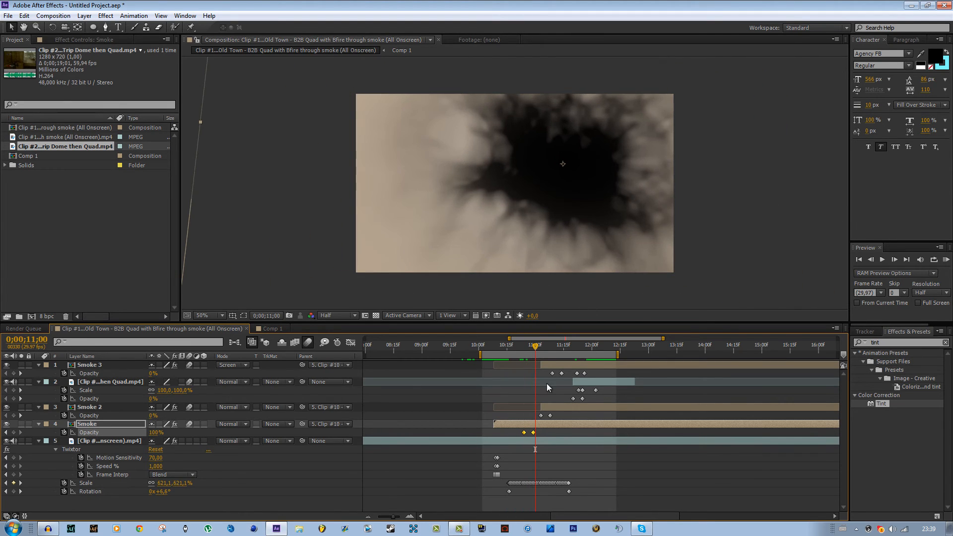
left_click_drag(554, 412, 549, 413)
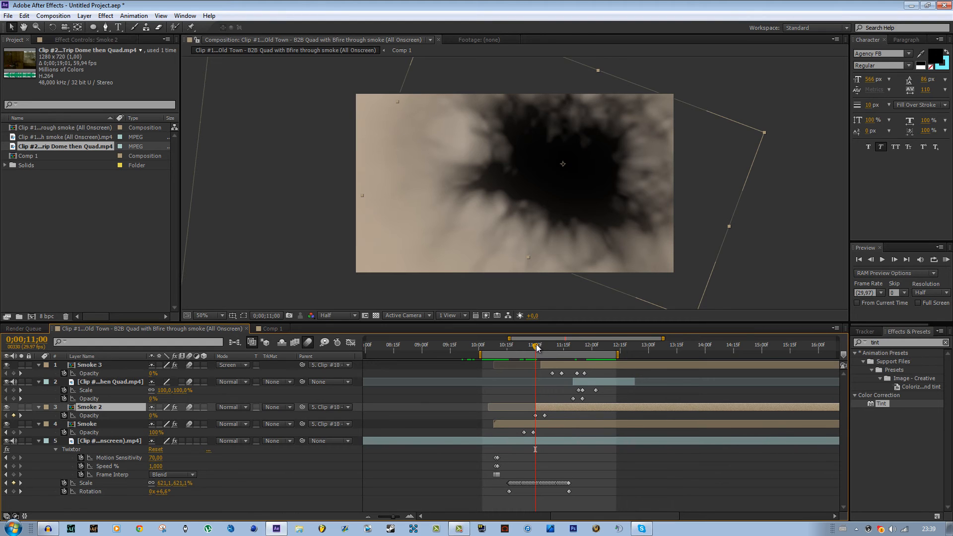
left_click_drag(536, 348, 543, 348)
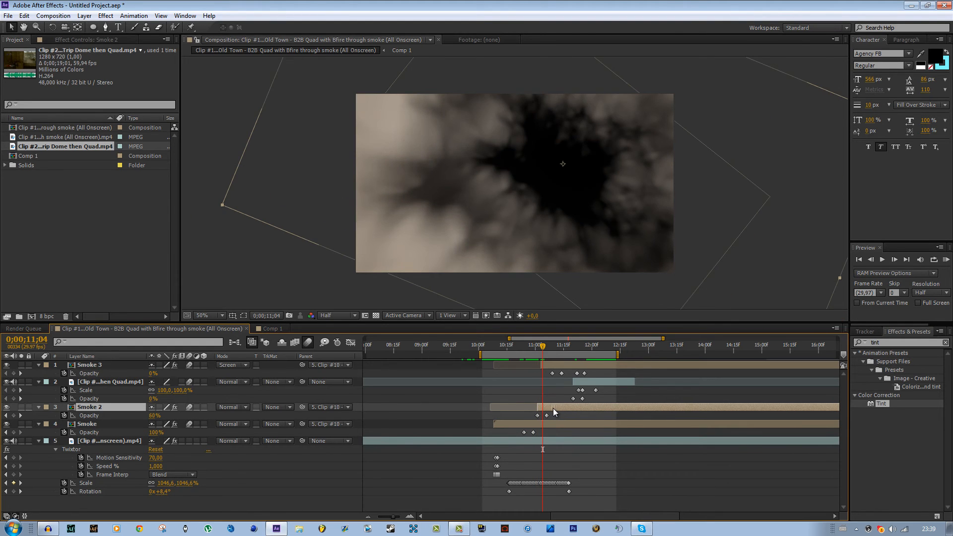
left_click_drag(552, 410, 553, 407)
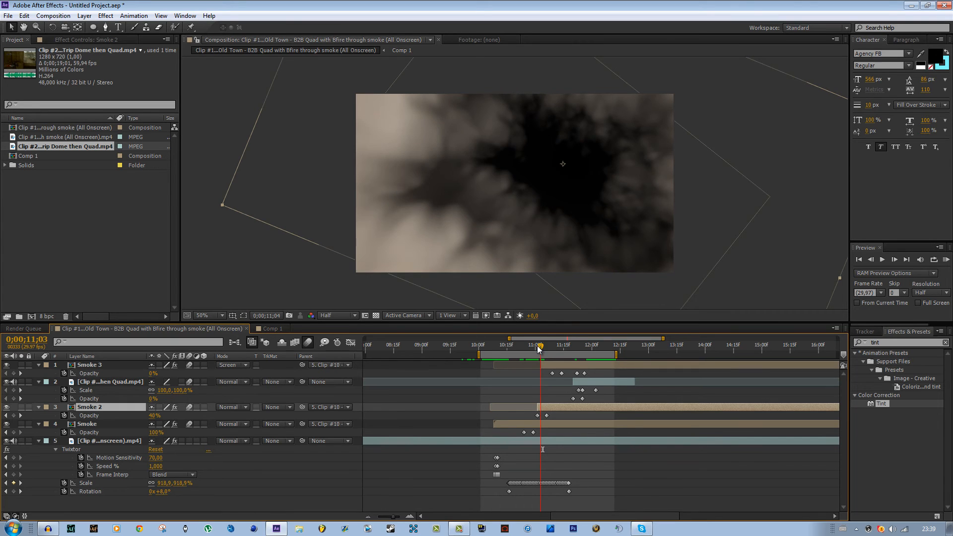
left_click_drag(537, 346, 550, 347)
left_click_drag(558, 408, 562, 408)
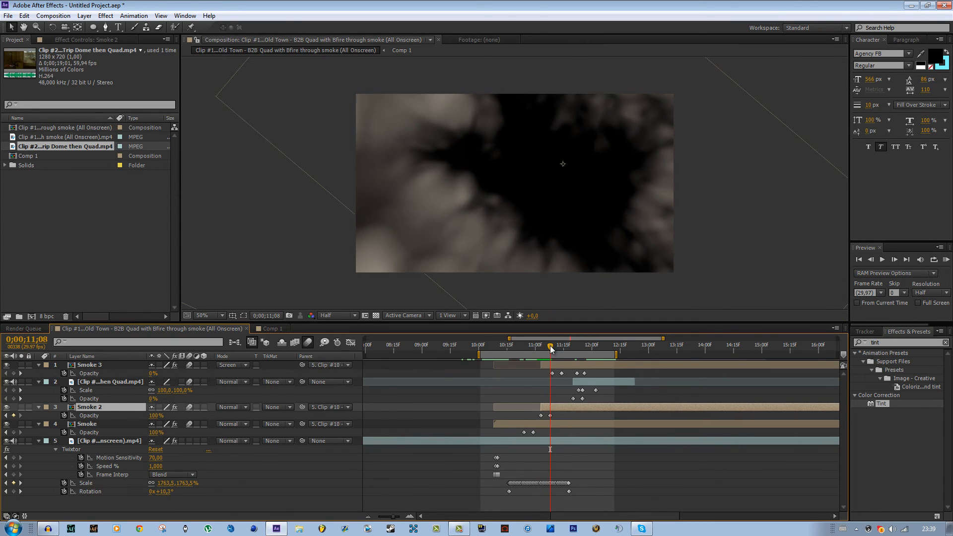
mouse_move(551, 348)
left_mouse_down()
mouse_move(538, 348)
mouse_move(550, 346)
left_mouse_up()
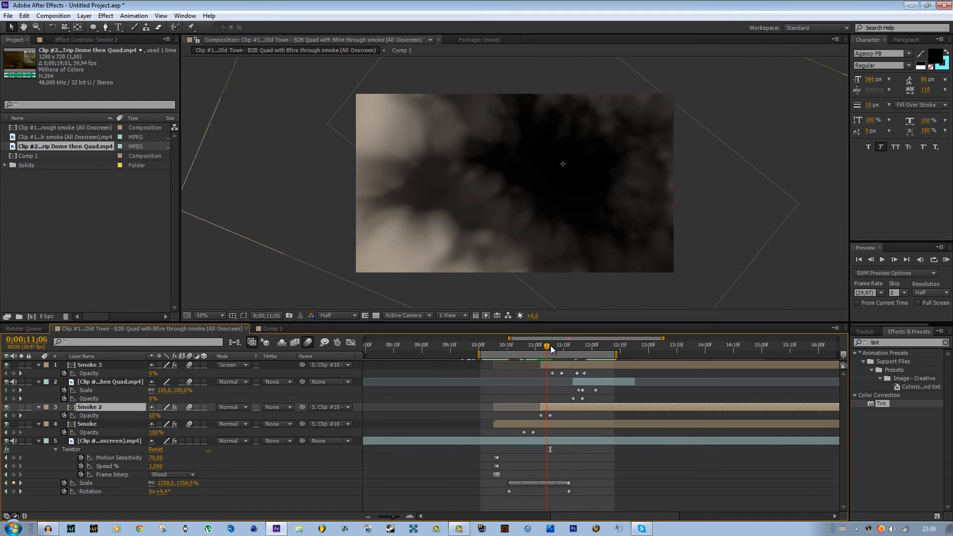
left_click_drag(559, 407, 558, 407)
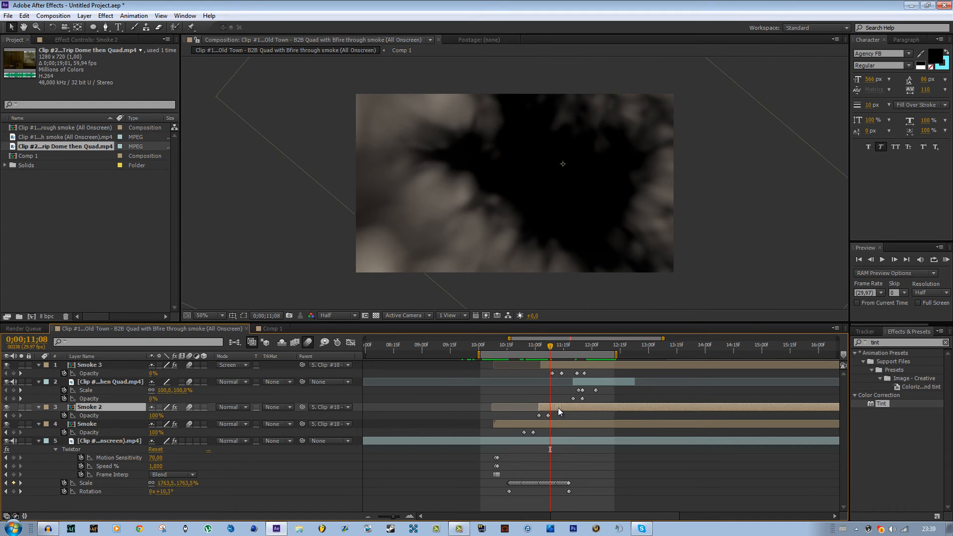
- Trim Smoke 3 to start at 0;00;11;09 with its fade-out ending at 0;00;11;18, and move the second clip's start to 0;00;11;14
left_click(559, 364)
mouse_move(559, 364)
left_mouse_down()
mouse_move(553, 345)
mouse_move(562, 350)
mouse_move(552, 352)
mouse_move(556, 365)
mouse_move(556, 346)
mouse_move(568, 350)
left_mouse_up()
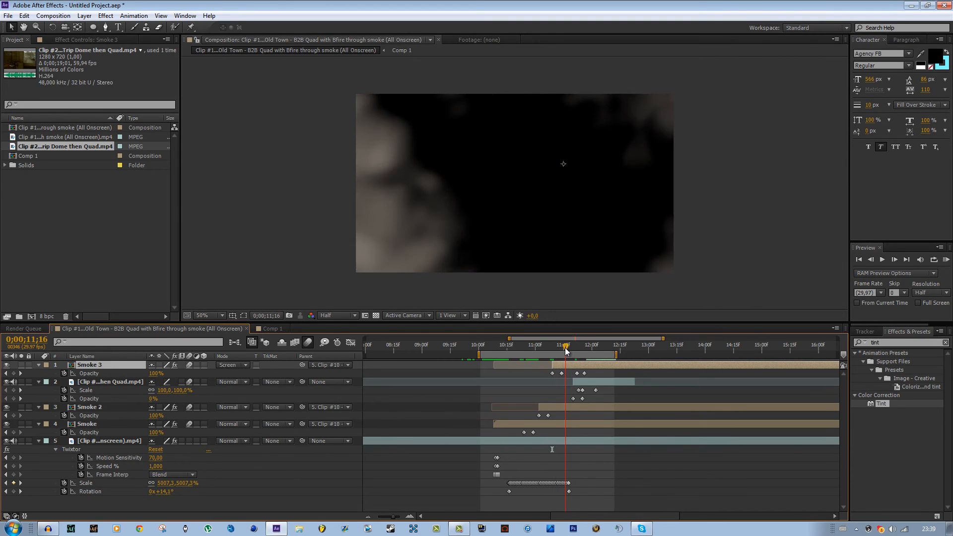
left_click_drag(609, 373, 576, 384)
left_click(591, 375)
left_click(576, 374)
key("Delete")
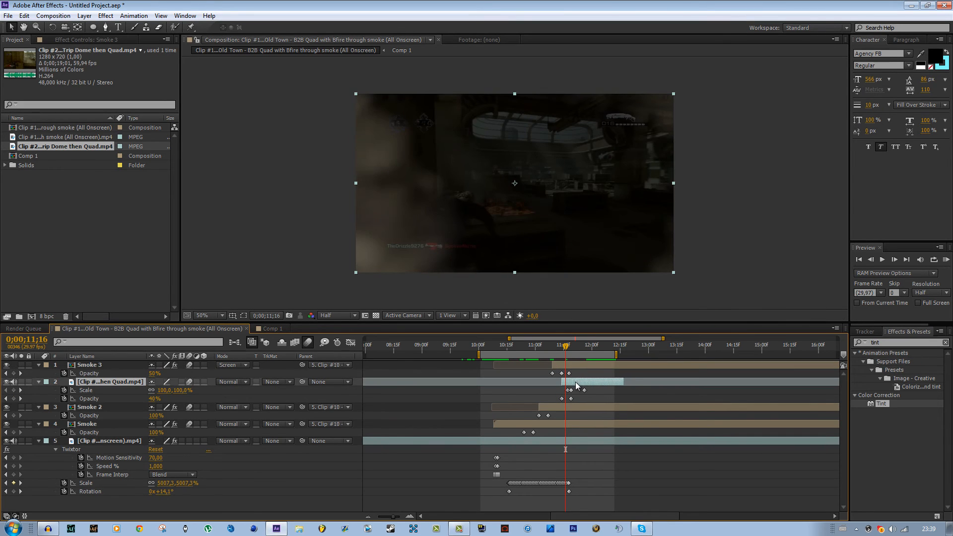
- End the work area at 0;00;12;04 and RAM preview the retimed transition
left_click_drag(563, 350, 600, 351)
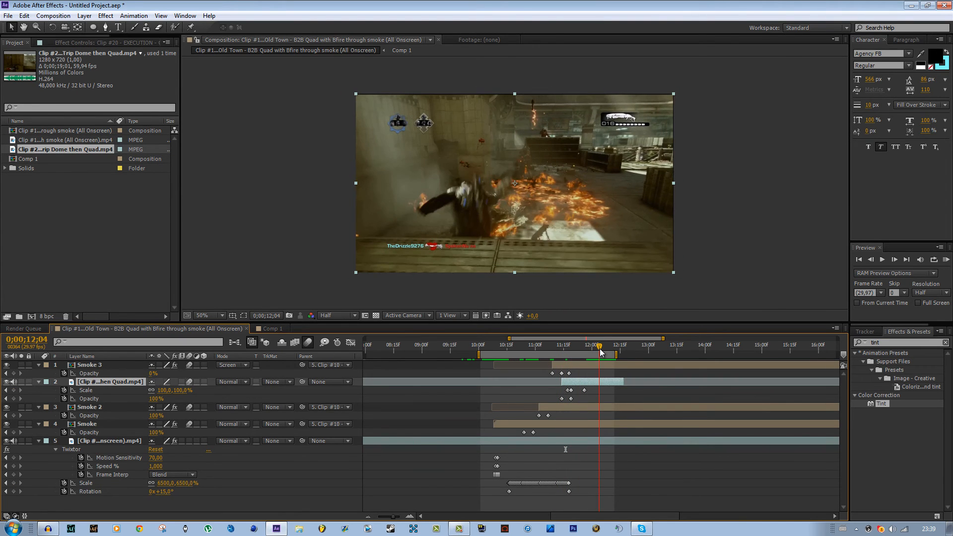
left_click(947, 260)
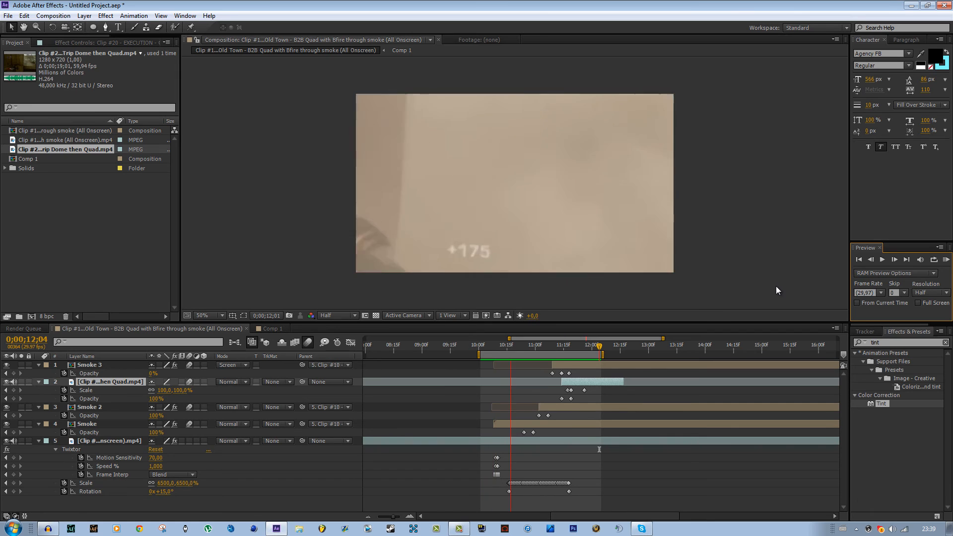
left_click(946, 262)
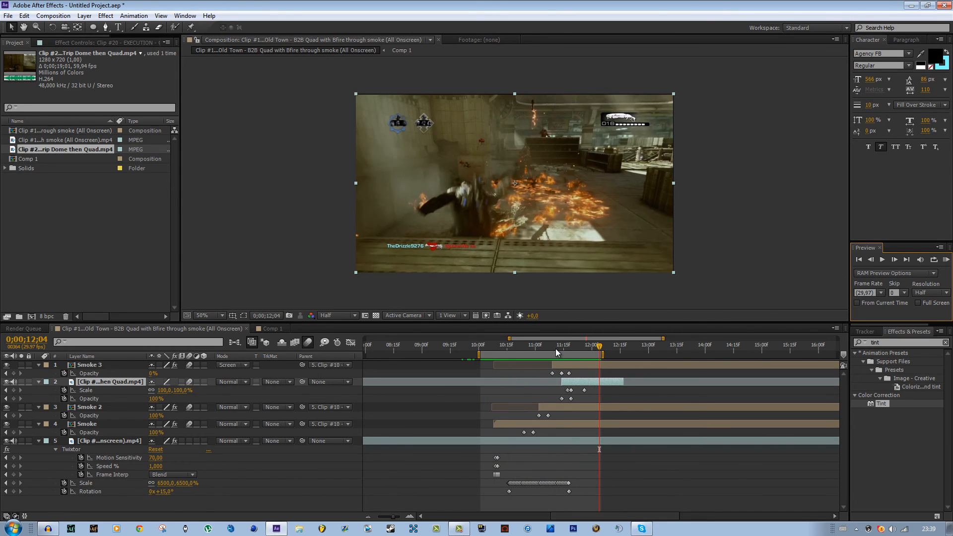
- Move the second clip's start to 0;00;11;11 and Smoke 3's last opacity keyframe to 0;00;11;17, checking with a RAM preview
left_click_drag(555, 348, 568, 350)
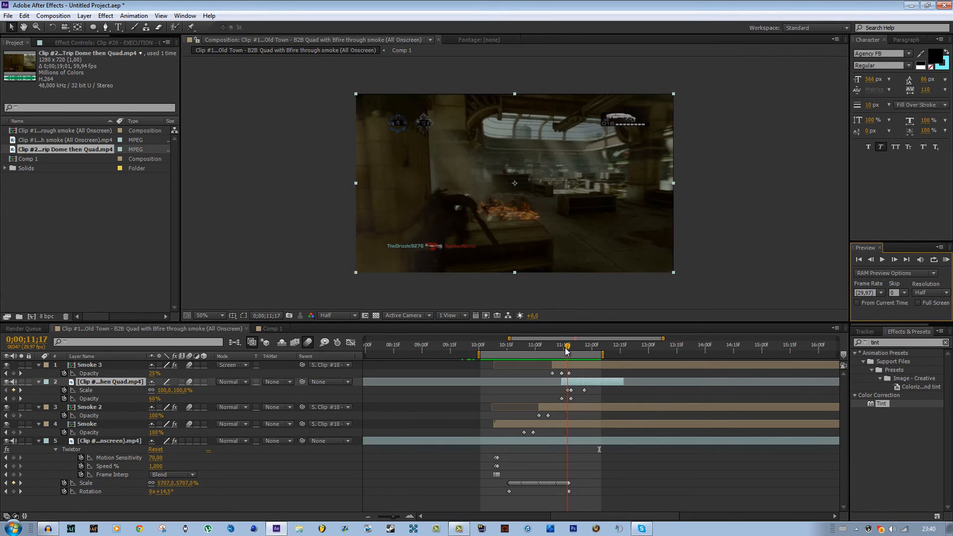
mouse_move(583, 384)
left_mouse_down()
mouse_move(564, 381)
mouse_move(578, 386)
left_mouse_up()
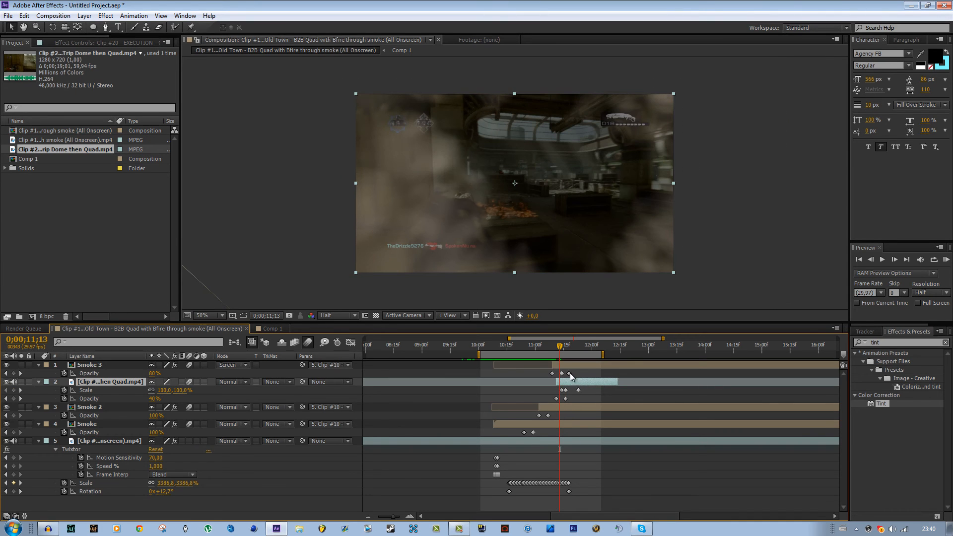
left_click(569, 374)
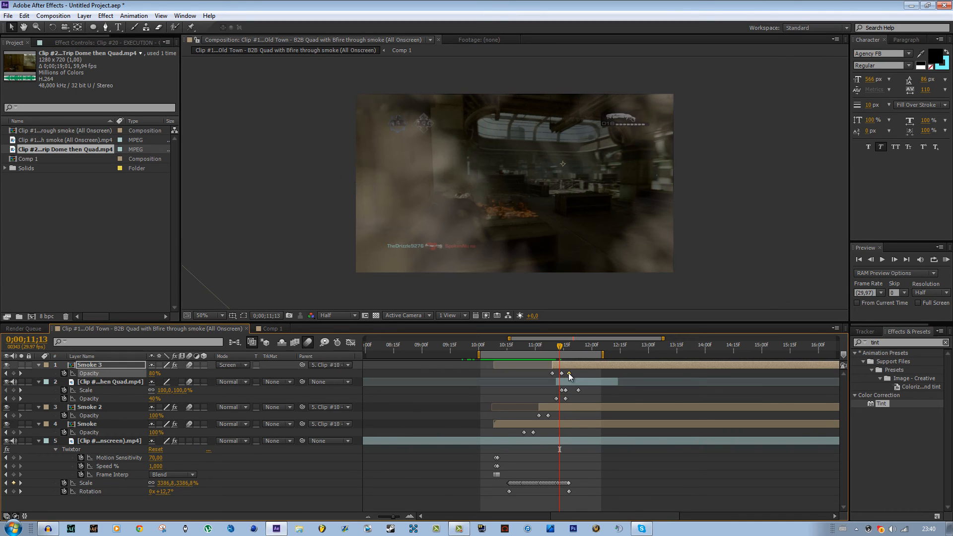
left_click(947, 259)
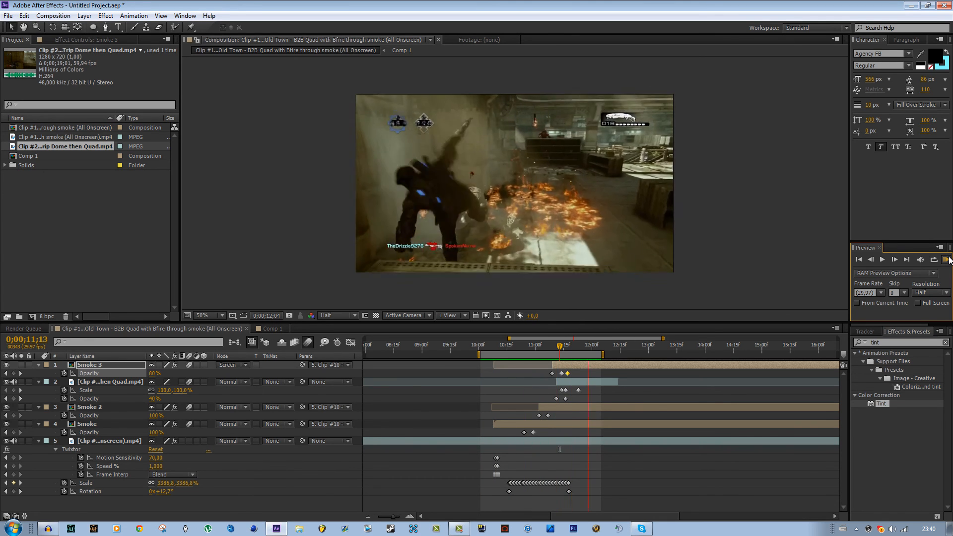
key("space")
- Go to 0;00;11;09 and add a new adjustment layer above all the other layers
left_click_drag(518, 347, 552, 346)
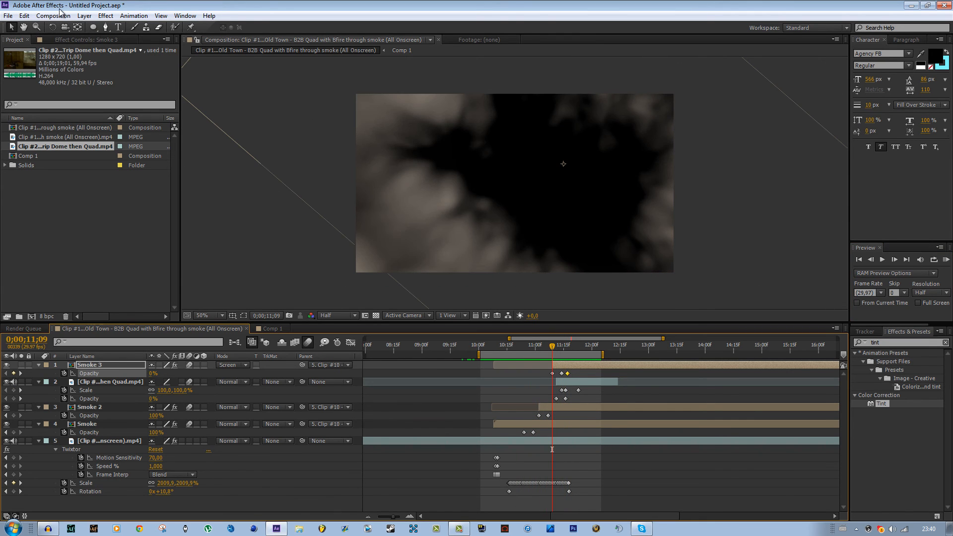
left_click(83, 15)
mouse_move(98, 27)
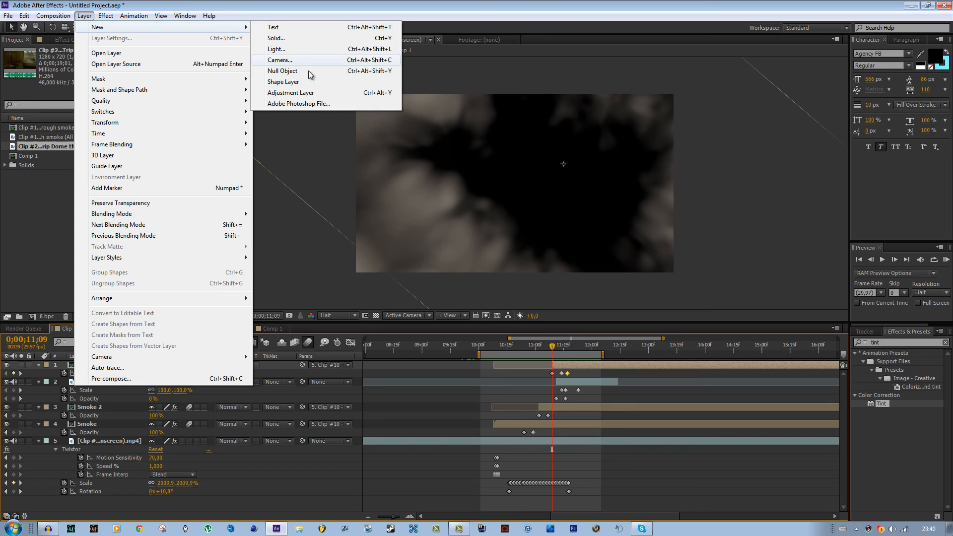
left_click(327, 92)
- Apply the Magic Bullet Looks effect to the adjustment layer and open its look editor, closing it without choosing a look
left_click_drag(886, 343, 811, 349)
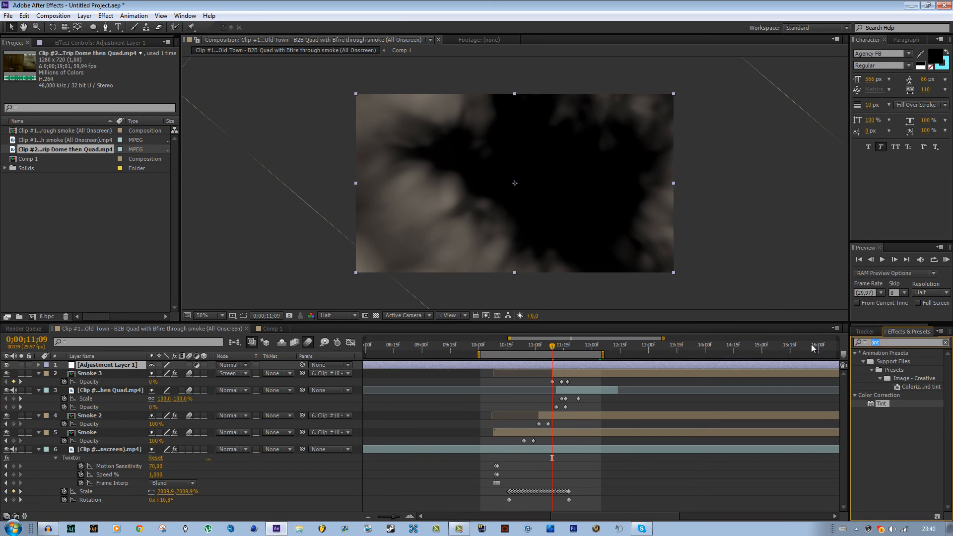
type("look")
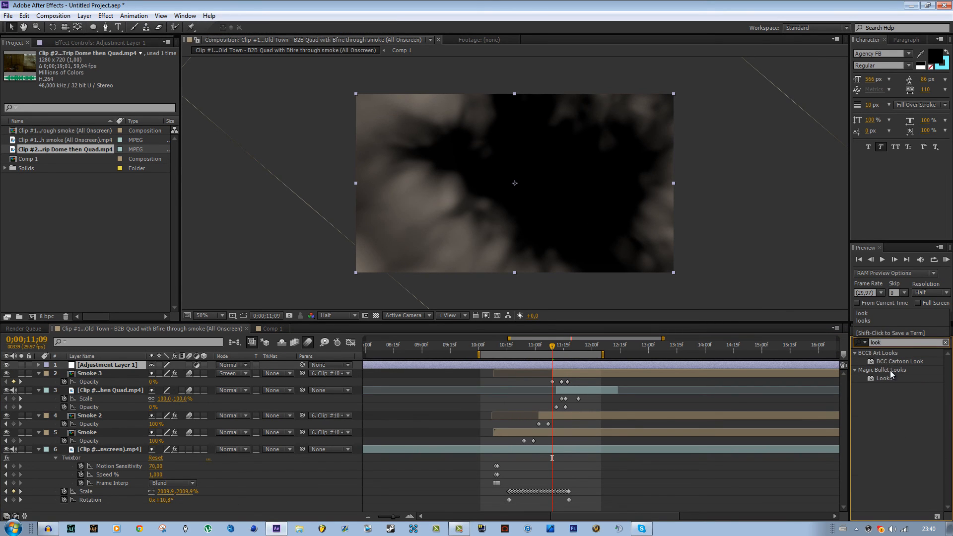
left_click_drag(887, 377, 633, 366)
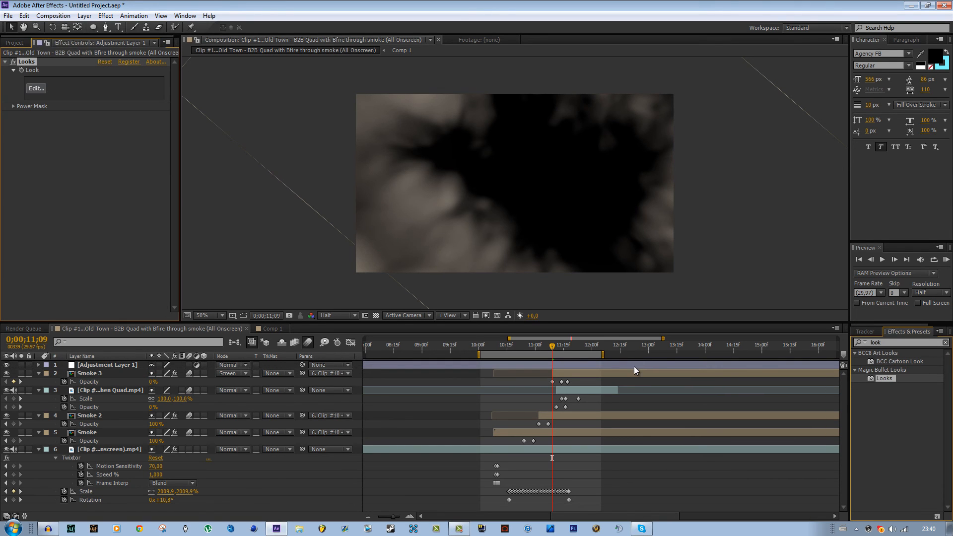
left_click(42, 89)
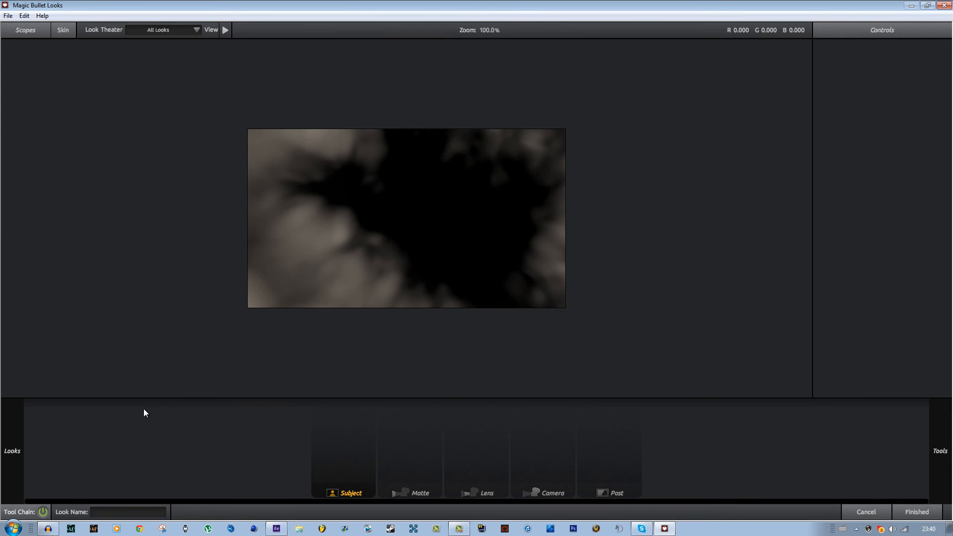
left_click(913, 513)
- Go to 0;00;10;15, try the Bakerish and Chillings looks, and give the adjustment layer the custom CJ look
left_click(537, 347)
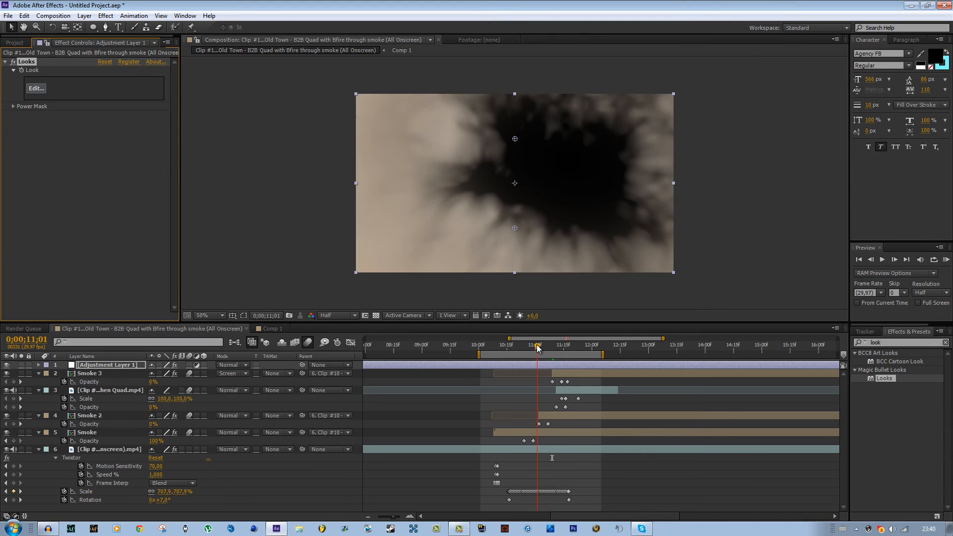
mouse_move(523, 349)
left_mouse_down()
mouse_move(491, 350)
mouse_move(575, 353)
mouse_move(517, 354)
mouse_move(534, 356)
mouse_move(524, 363)
mouse_move(507, 353)
left_mouse_up()
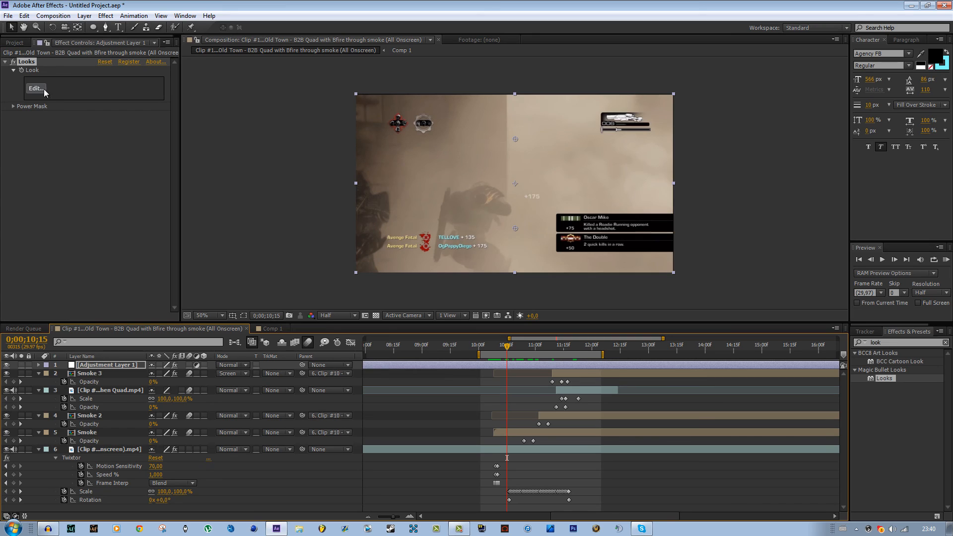
left_click(44, 89)
mouse_move(1, 450)
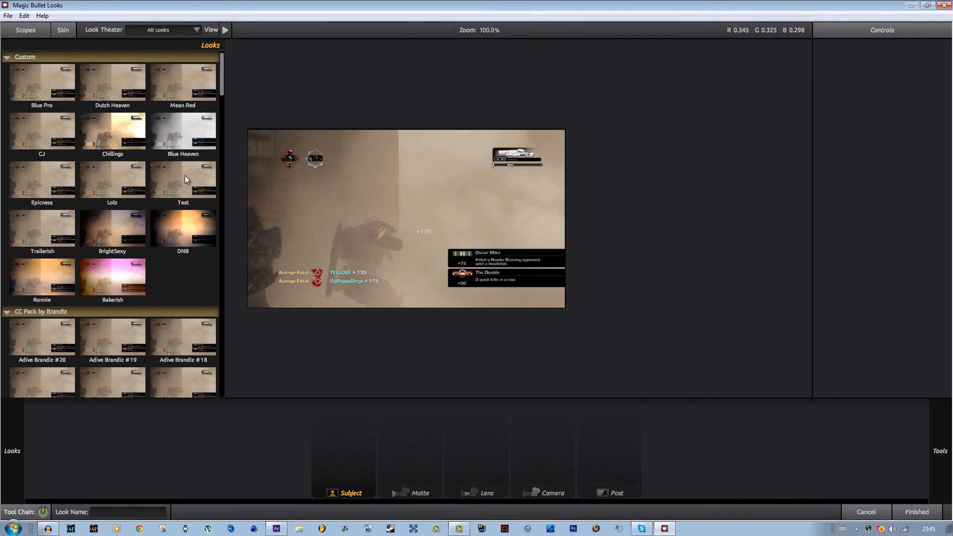
mouse_move(9, 374)
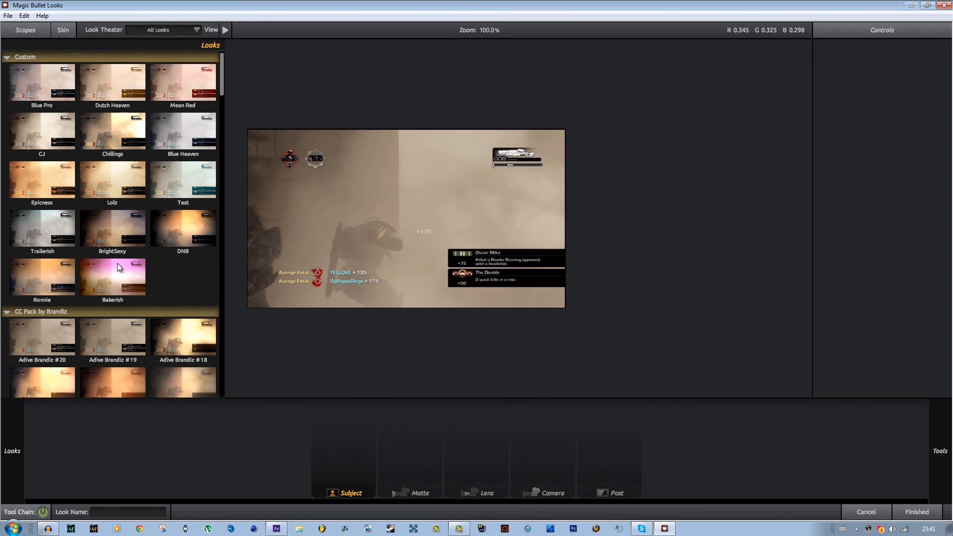
left_click(107, 275)
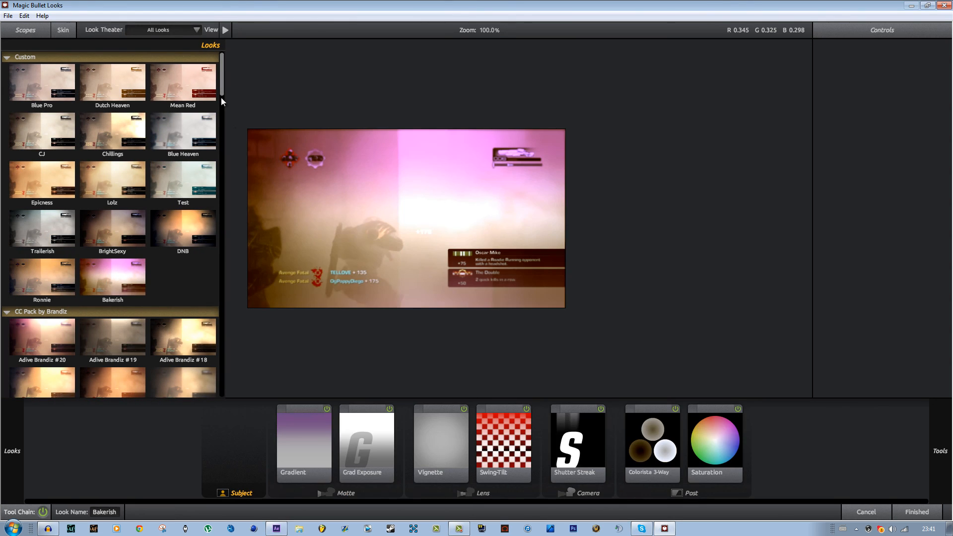
left_click(121, 129)
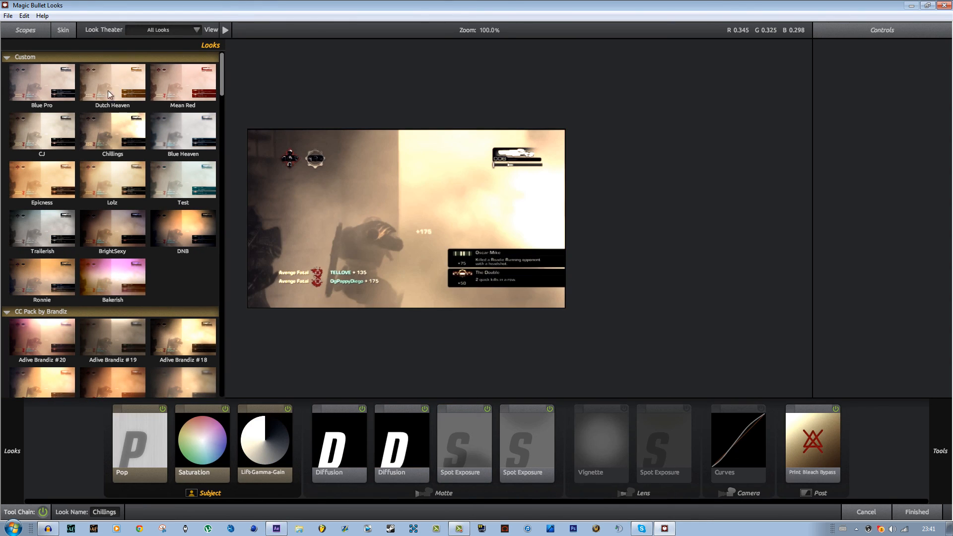
left_click(65, 117)
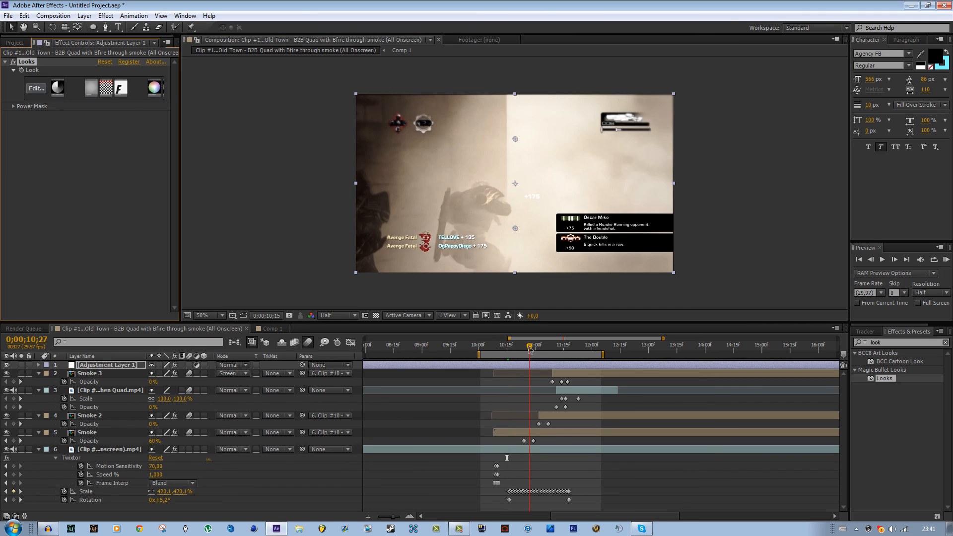
- Tighten the work area around the transition, ending it at 0;00;11;27, and RAM preview the graded result
left_click_drag(532, 351, 585, 347)
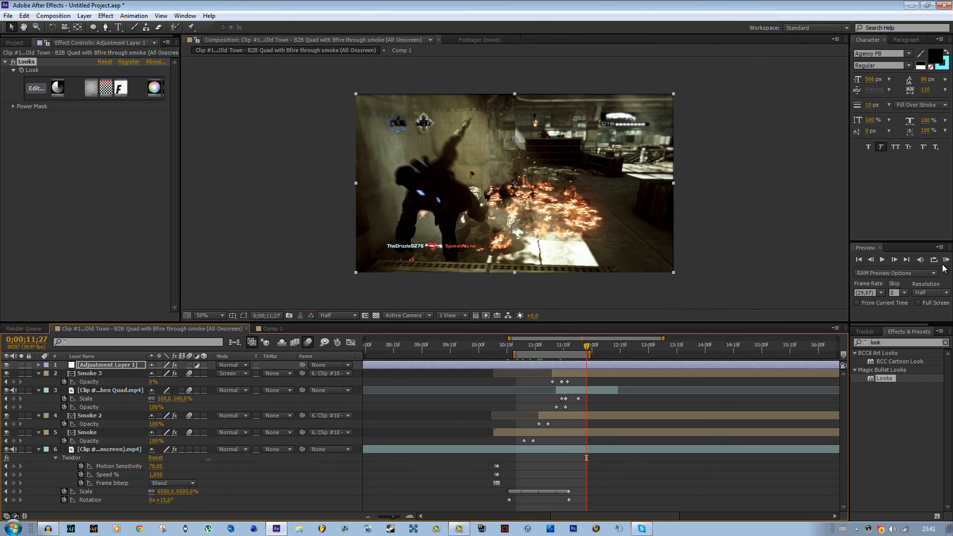
left_click(945, 262)
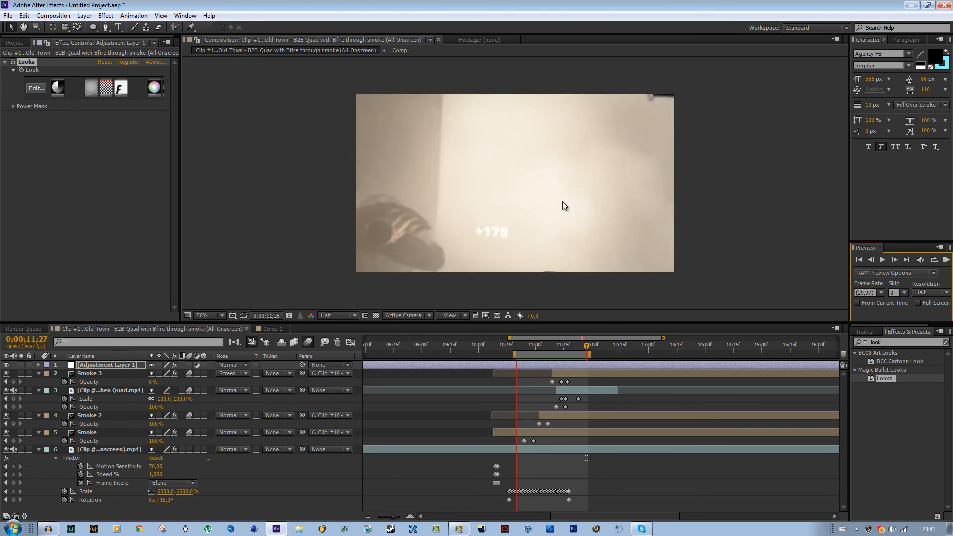
left_click(945, 263)
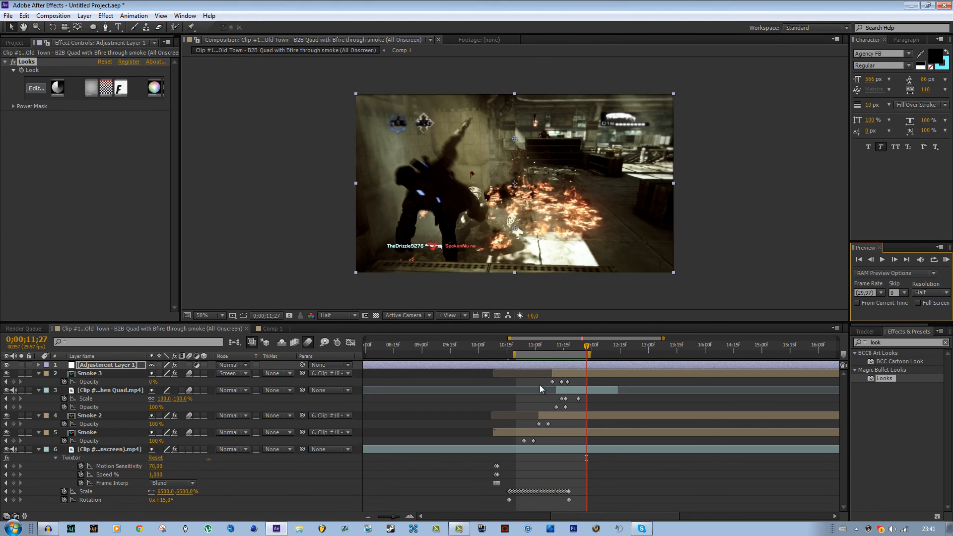
- Review the smoke at 0;00;10;26 and its Fractal Noise and mask settings in Comp 1, returning to the main composition
left_click_drag(565, 346, 528, 354)
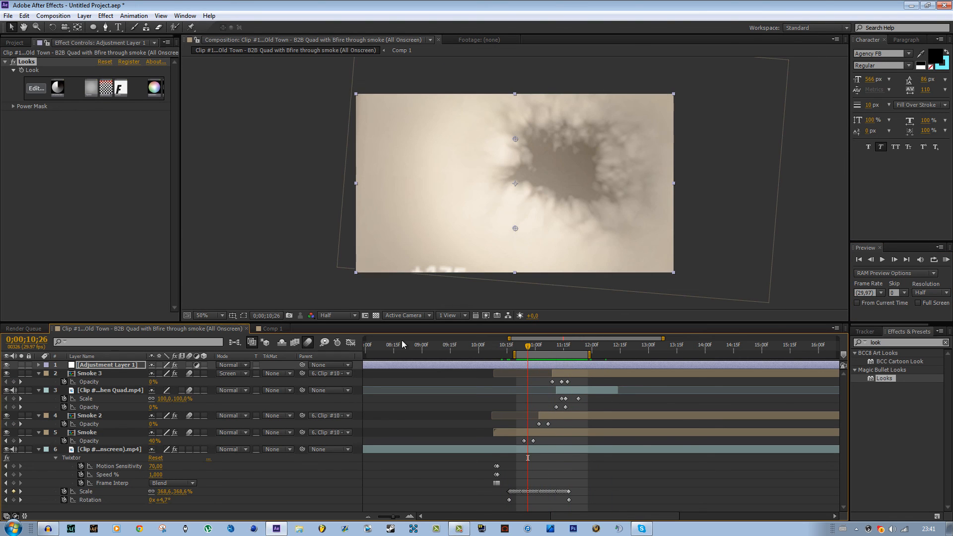
left_click(272, 328)
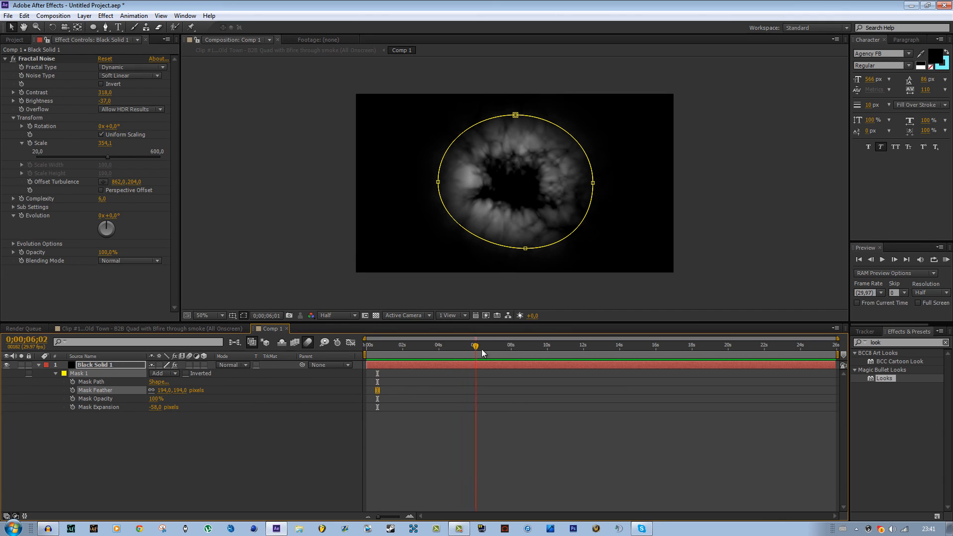
left_click(52, 68)
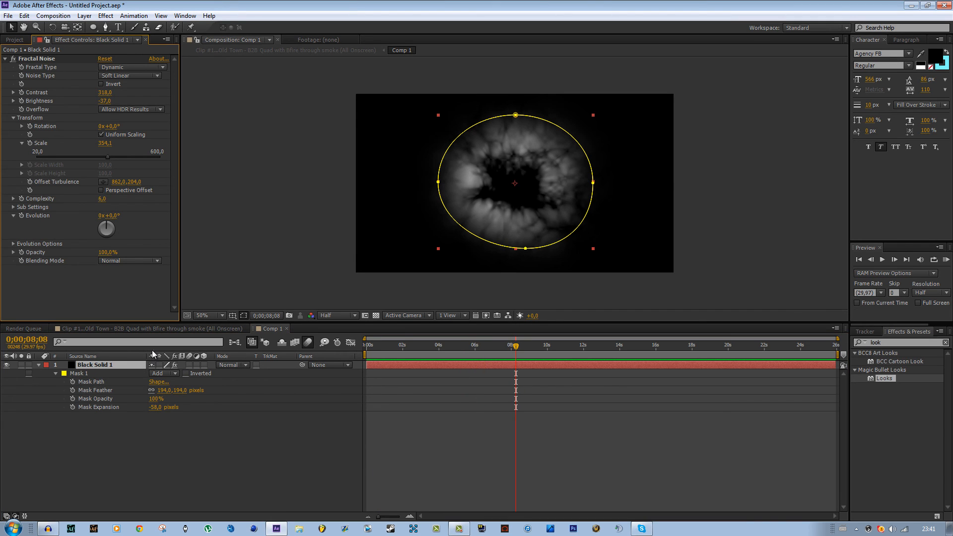
left_click(146, 328)
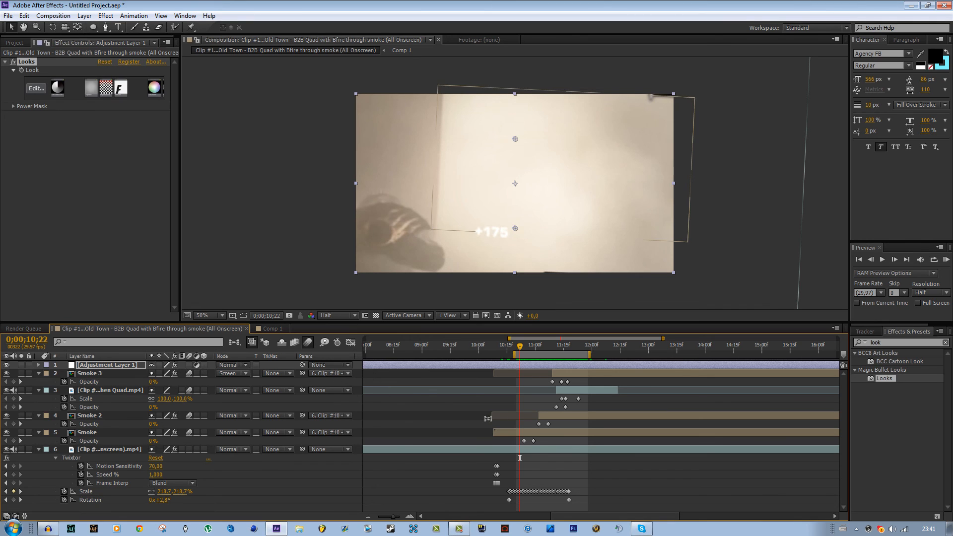
- Review the first clip's Twixtor settings and the Tint on Smoke 2 and Smoke 3, scrubbing the transition through to 0;00;12;09
left_click(494, 449)
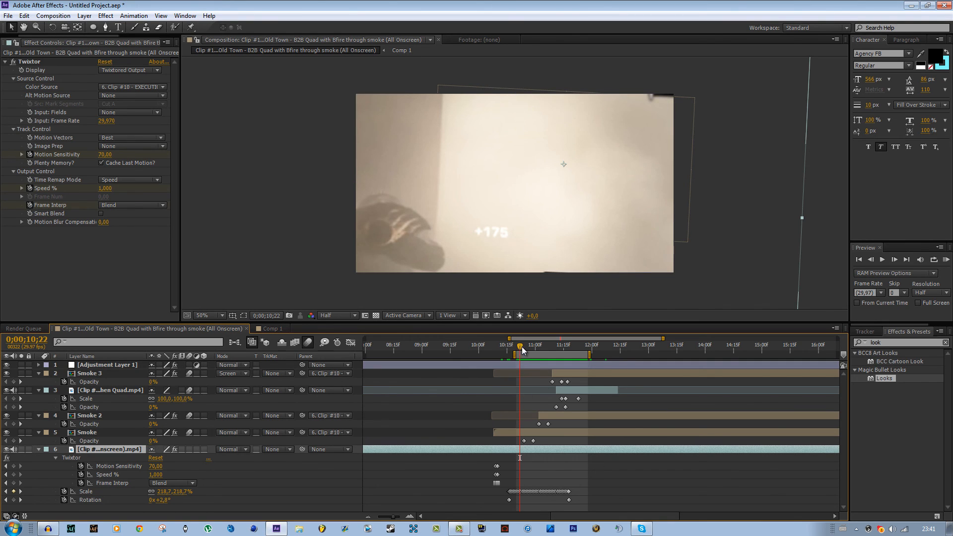
left_click_drag(522, 346, 560, 347)
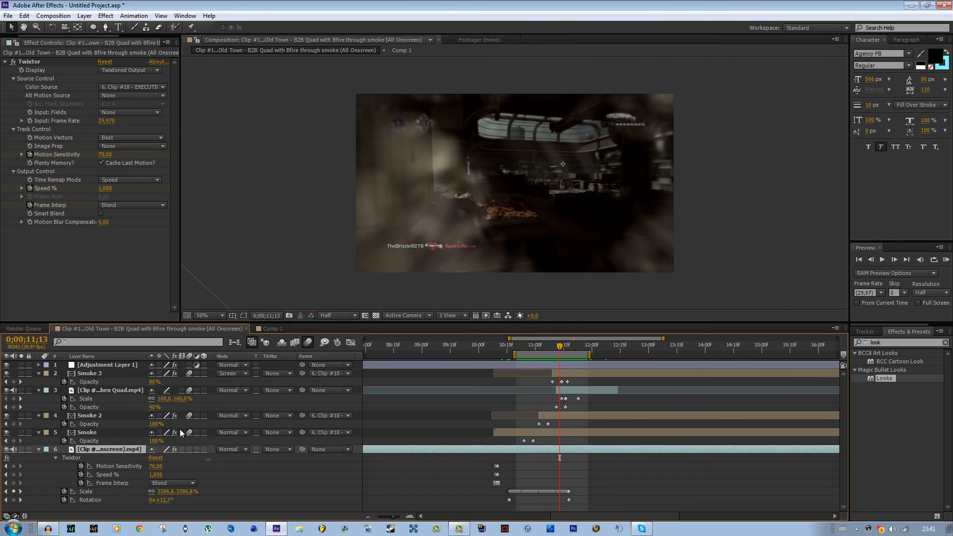
left_click(118, 421)
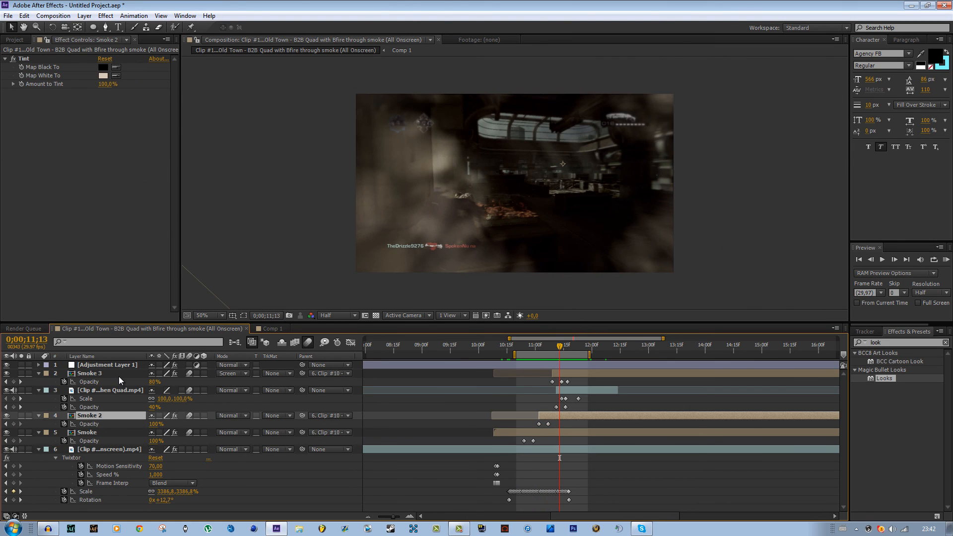
left_click(472, 373)
left_click_drag(562, 347, 590, 349)
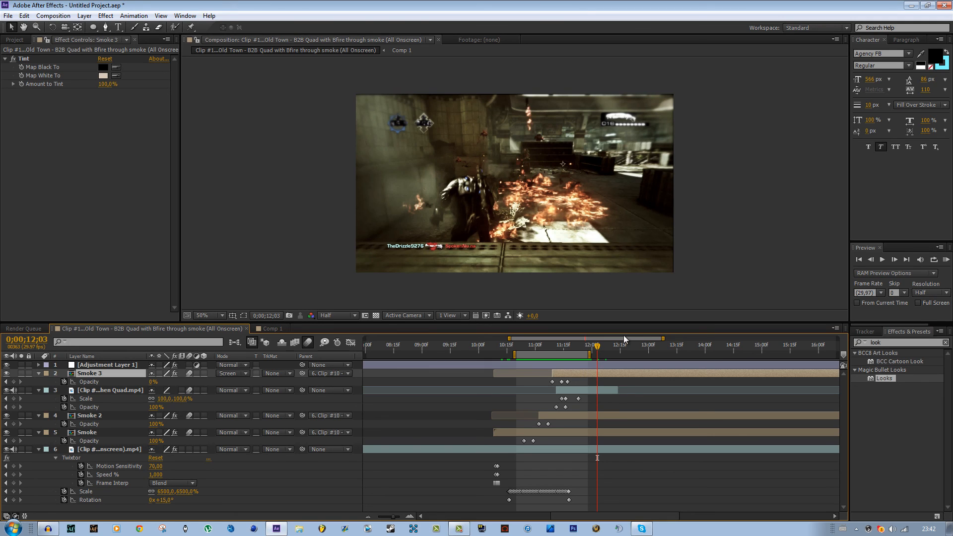
left_click_drag(600, 346, 613, 346)
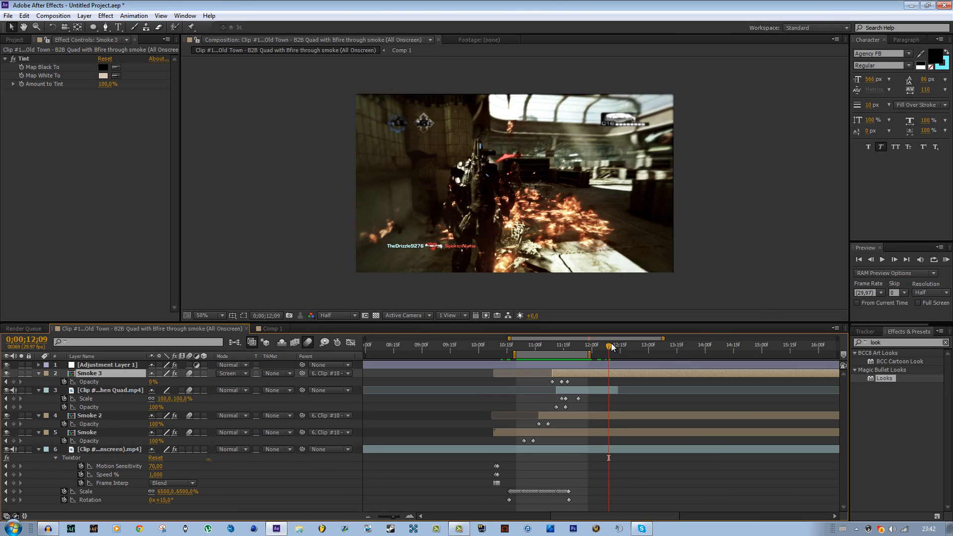